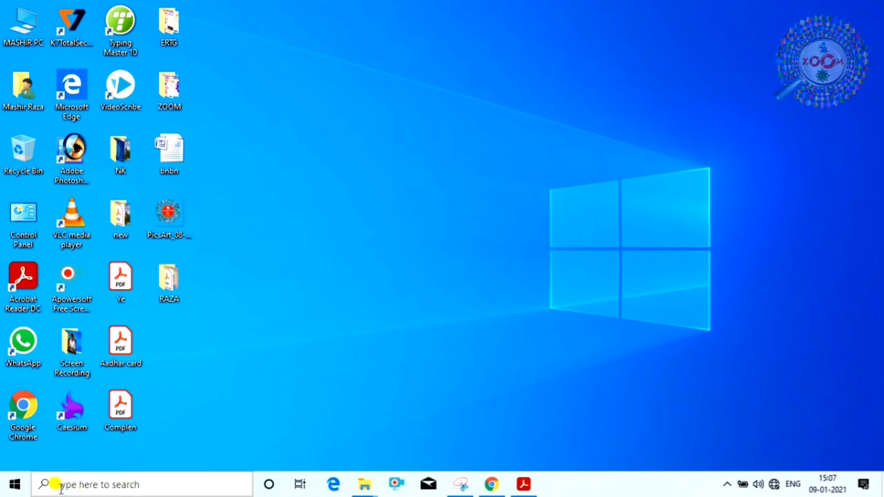
Step: Launch Microsoft Office Word 2007 from the Windows Search Recent list
click(100, 485)
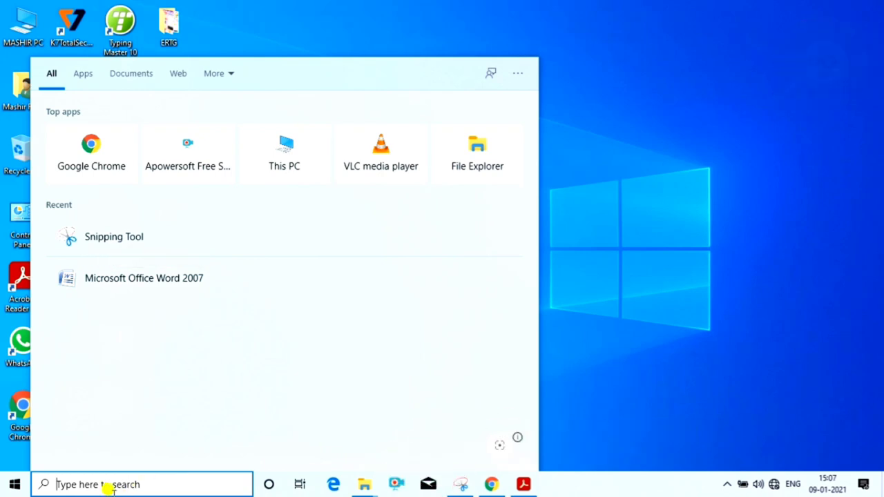
click(176, 280)
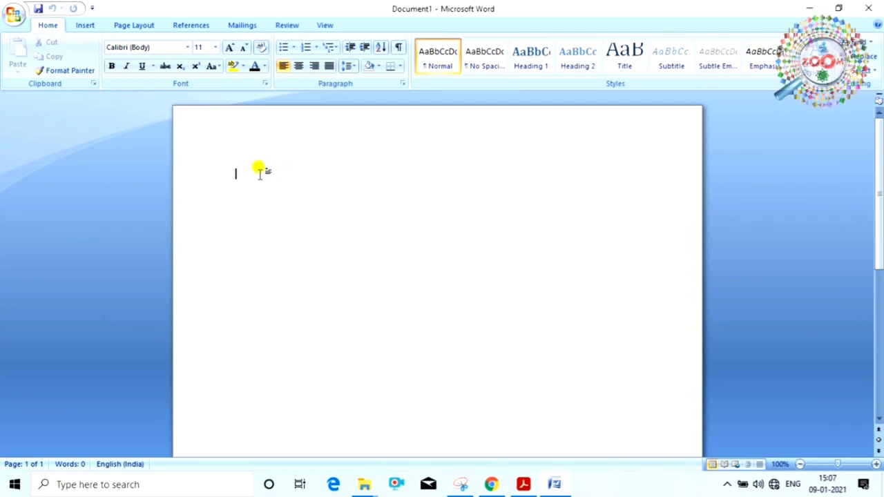
Step: Type the letter 'c' and set the font size to 36, after trying 14 and 26
text(c)
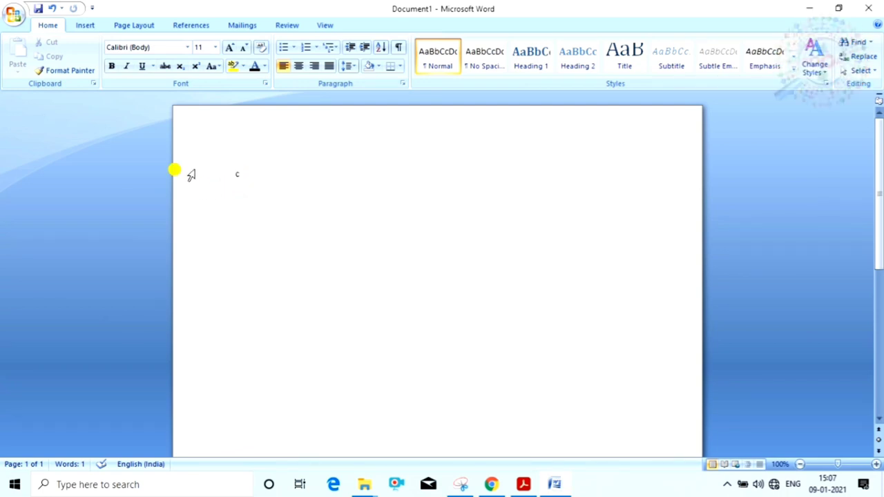
click(215, 47)
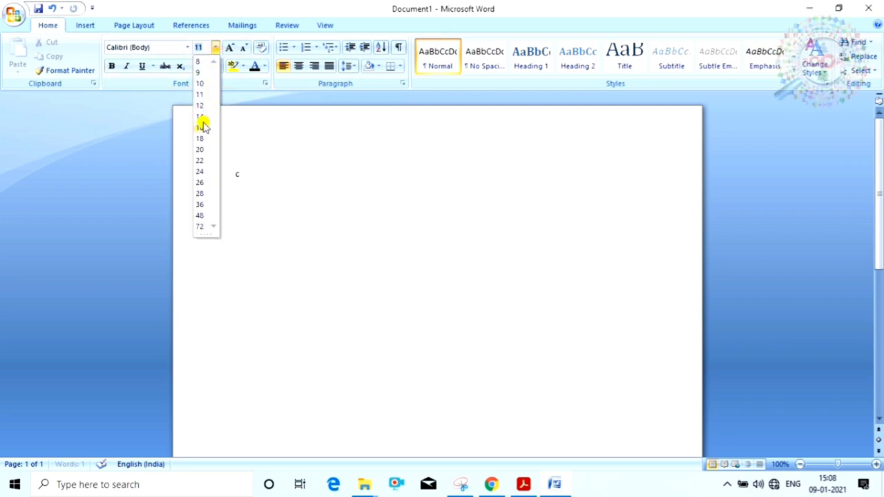
click(200, 117)
click(215, 48)
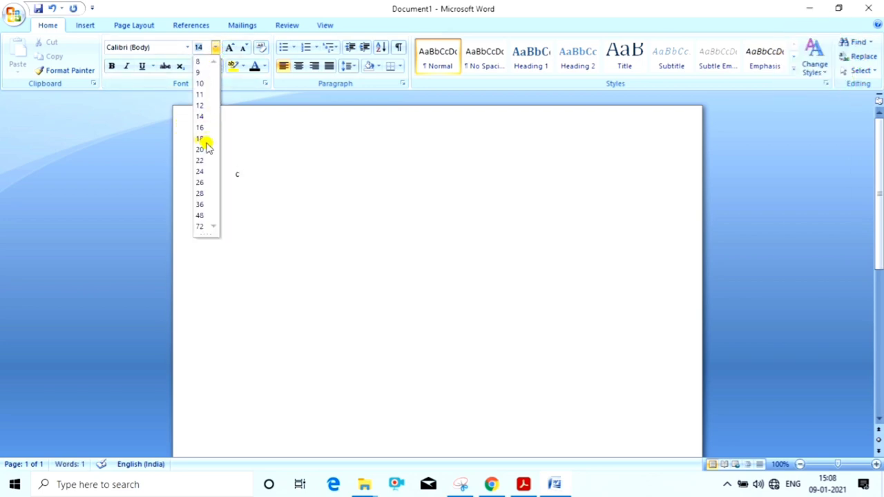
click(199, 183)
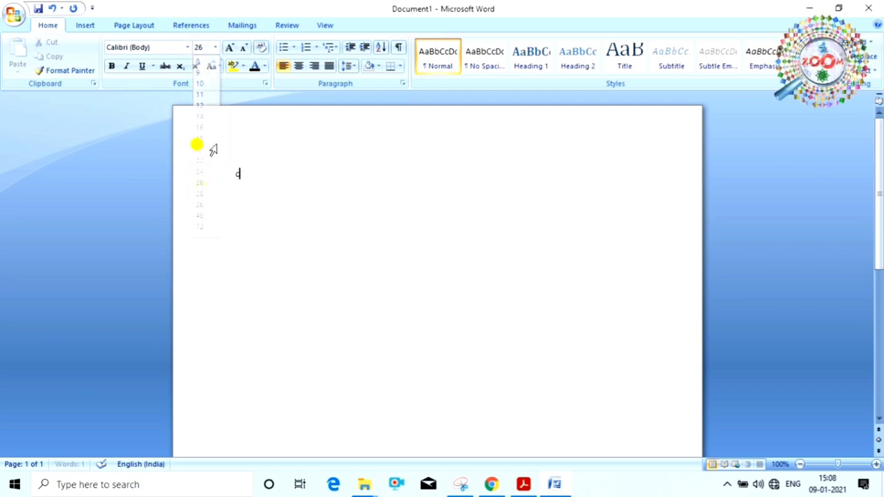
click(215, 48)
click(200, 203)
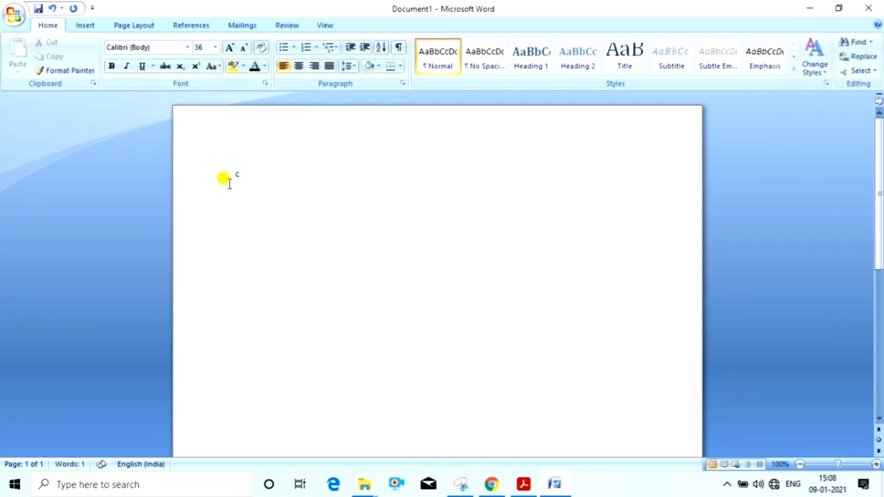
Step: Select the typed 'c' and resize it through 24 and 26 to 36 point
drag(229, 183, 256, 172)
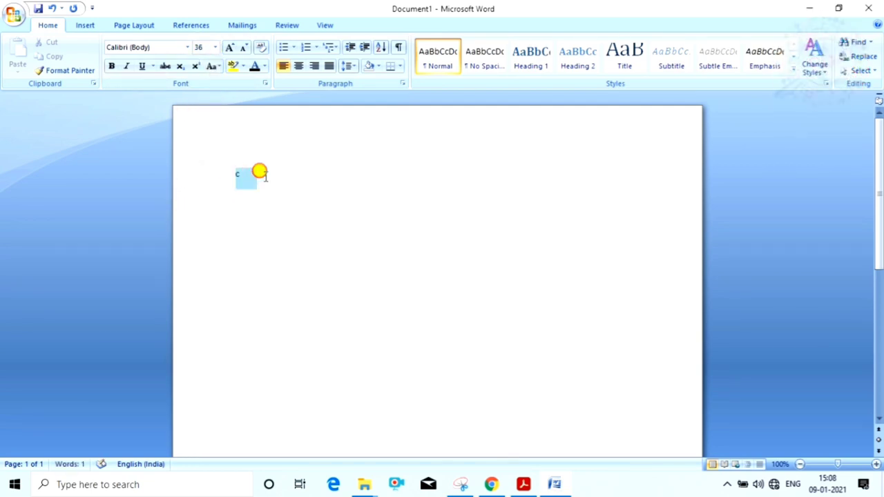
click(216, 48)
click(200, 168)
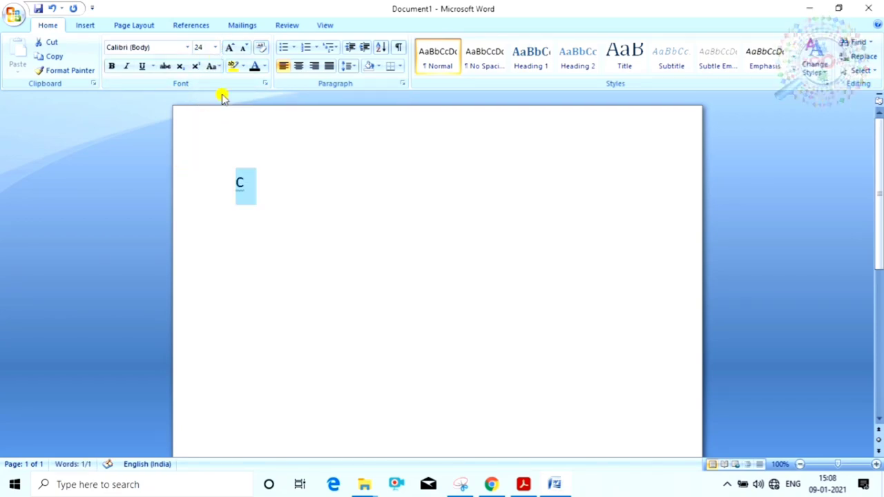
click(215, 47)
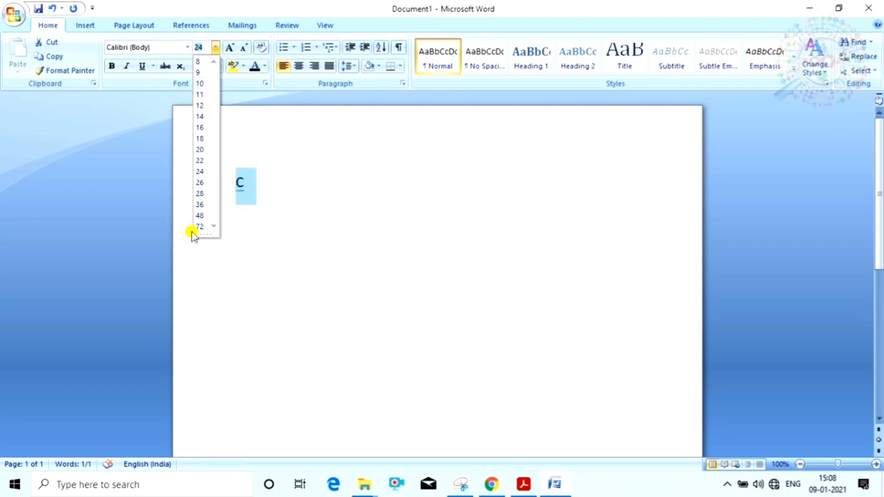
click(199, 182)
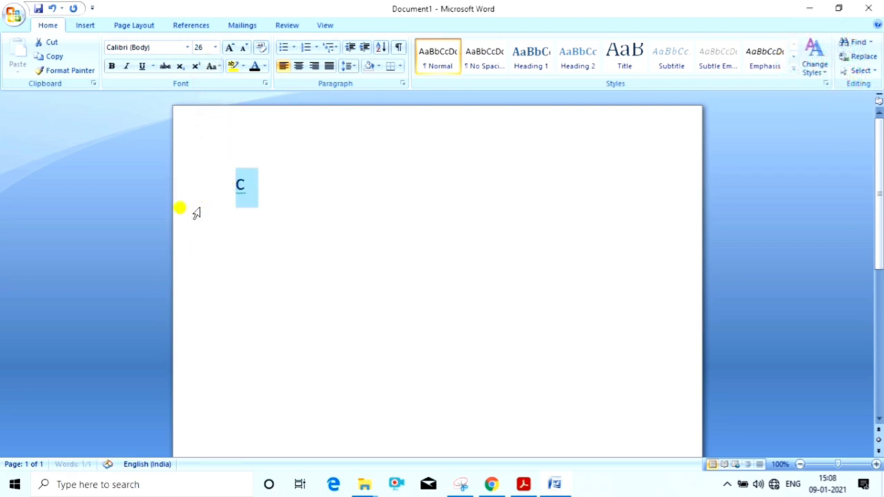
click(215, 47)
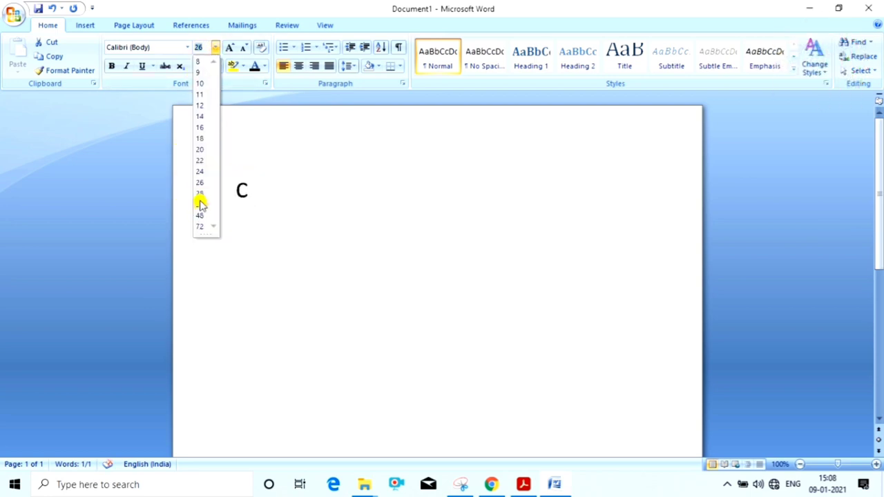
click(200, 204)
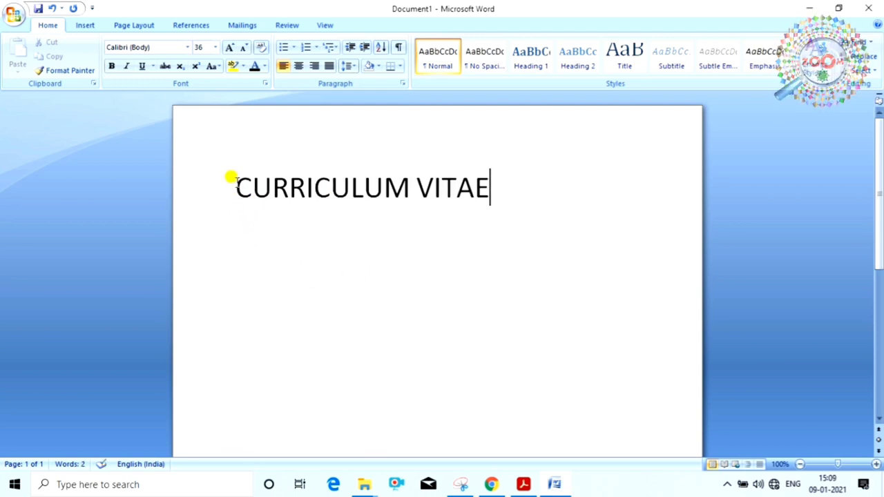
Step: Centre the CURRICULUM VITAE heading on the page, keeping it at 36 point
drag(235, 182, 517, 195)
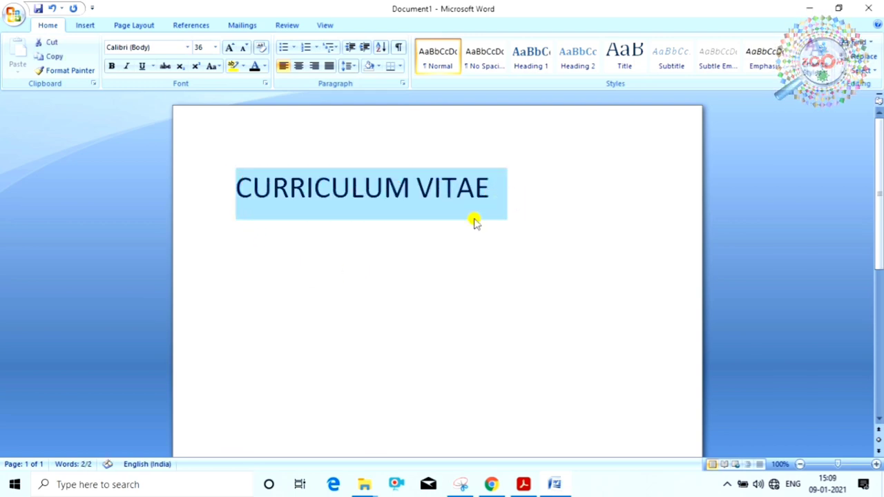
click(215, 47)
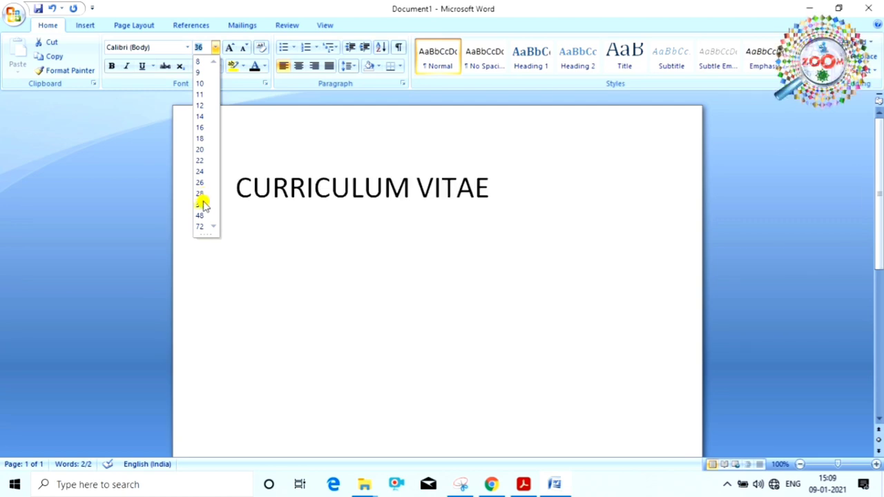
click(182, 201)
click(249, 200)
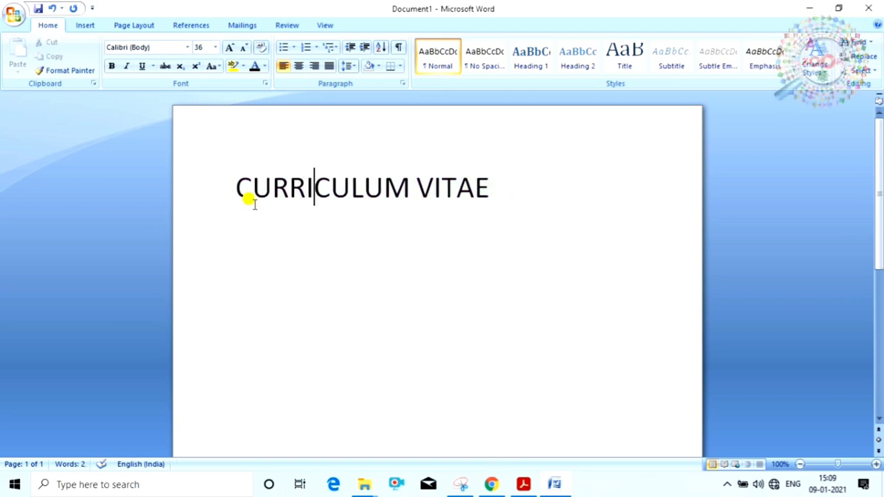
click(300, 67)
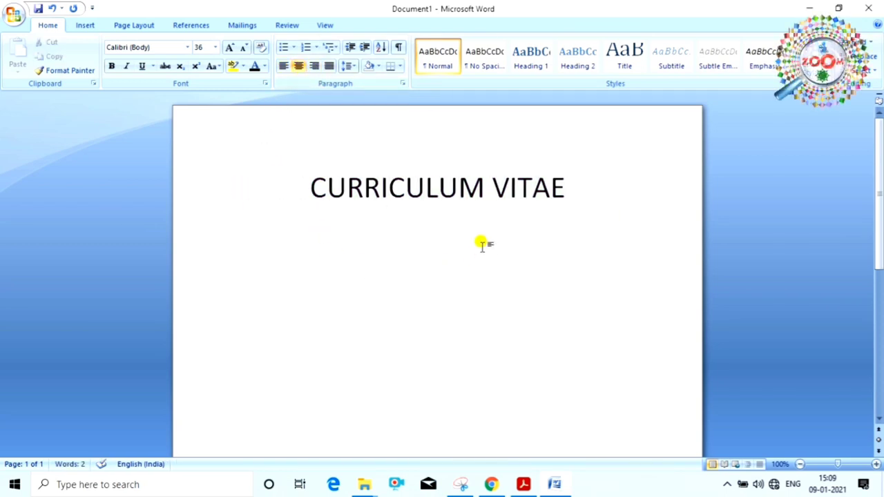
Step: Make the heading bold, trying underline and then removing it
drag(299, 184, 582, 195)
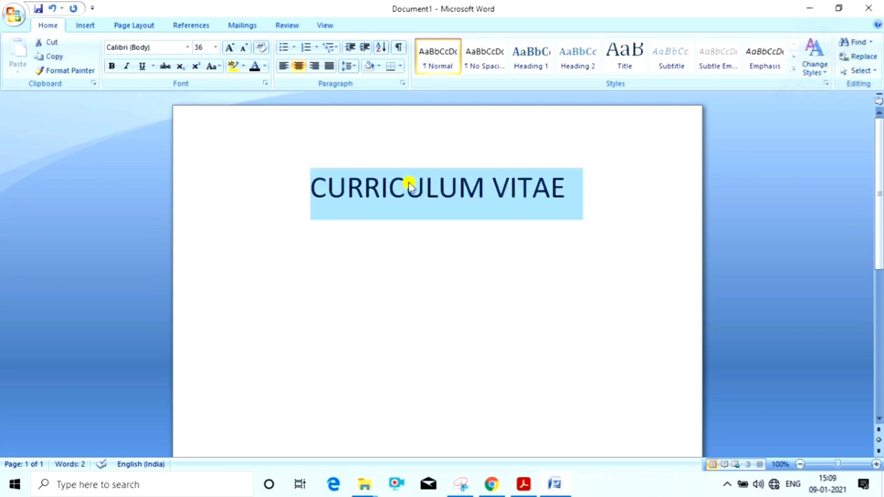
click(111, 66)
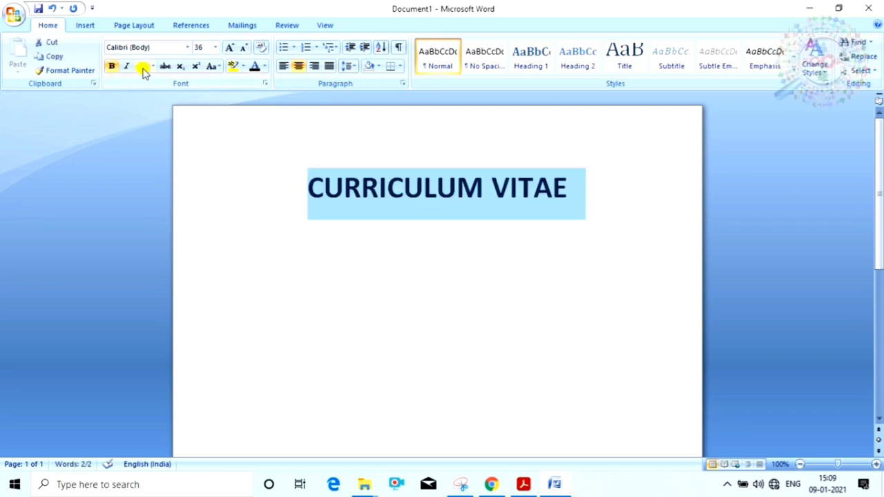
click(141, 67)
click(141, 67)
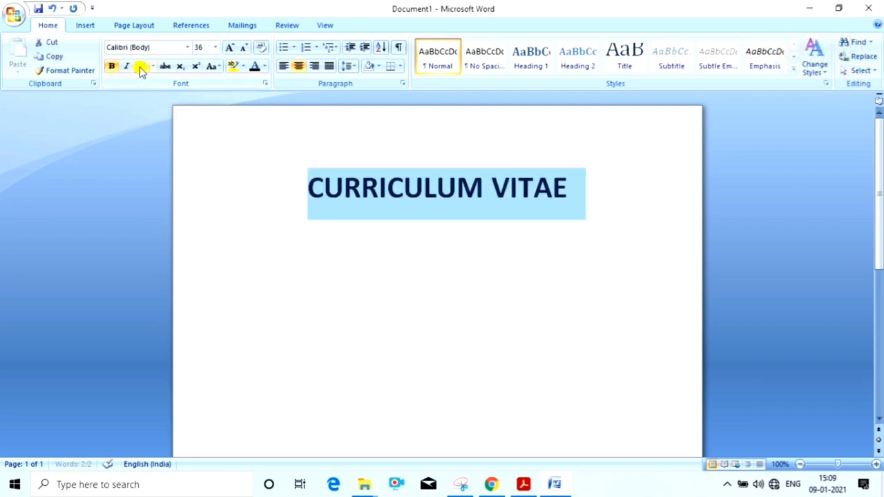
click(254, 223)
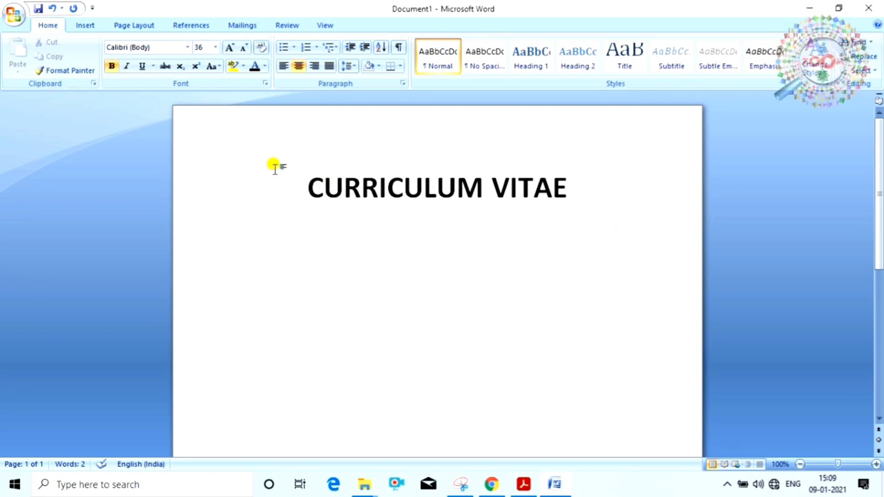
Step: Shrink the heading to 28 point and start a new line below it
drag(306, 181, 575, 201)
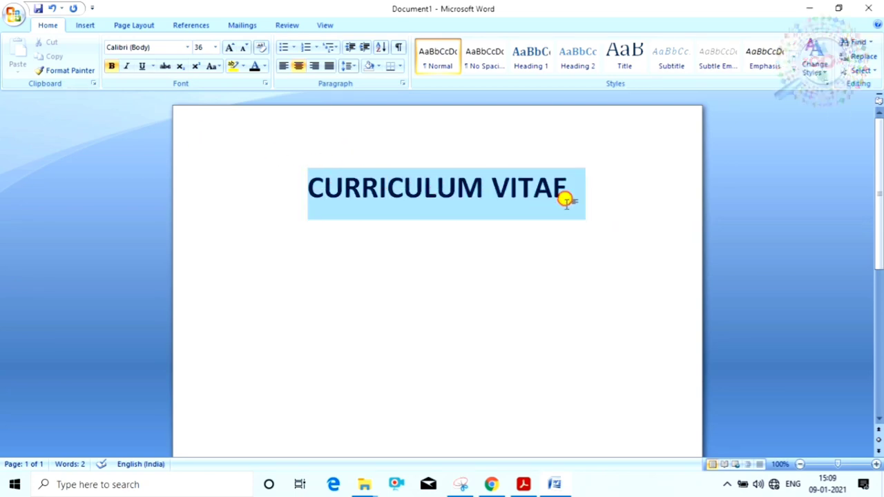
click(215, 47)
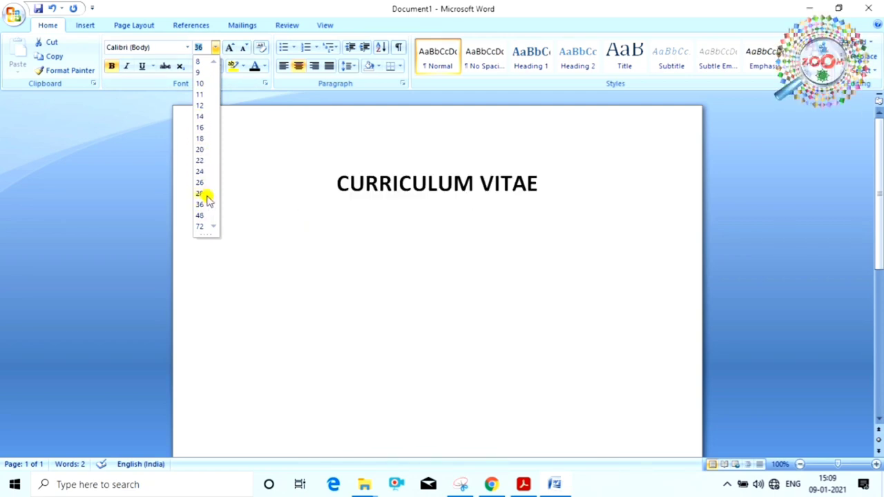
click(204, 194)
click(350, 239)
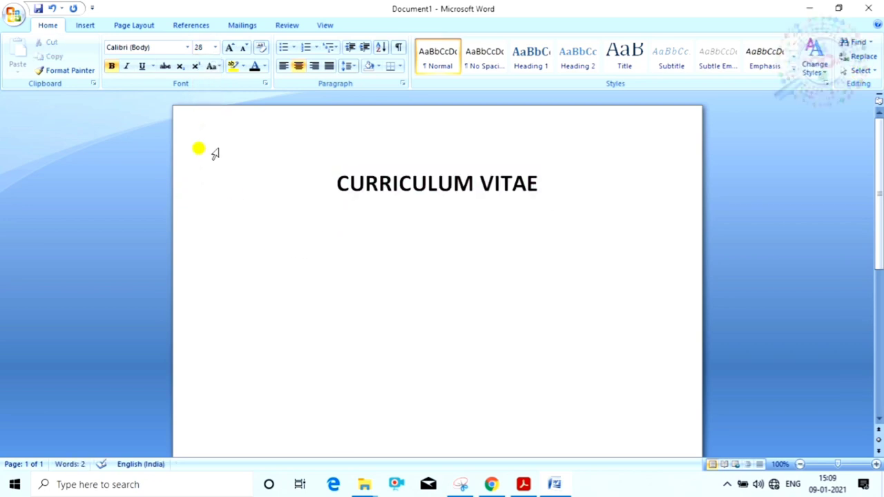
click(557, 187)
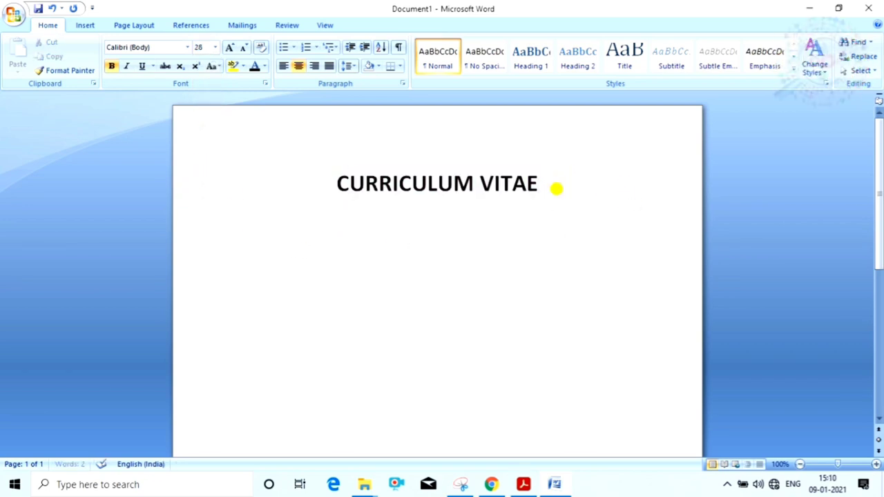
key(Return)
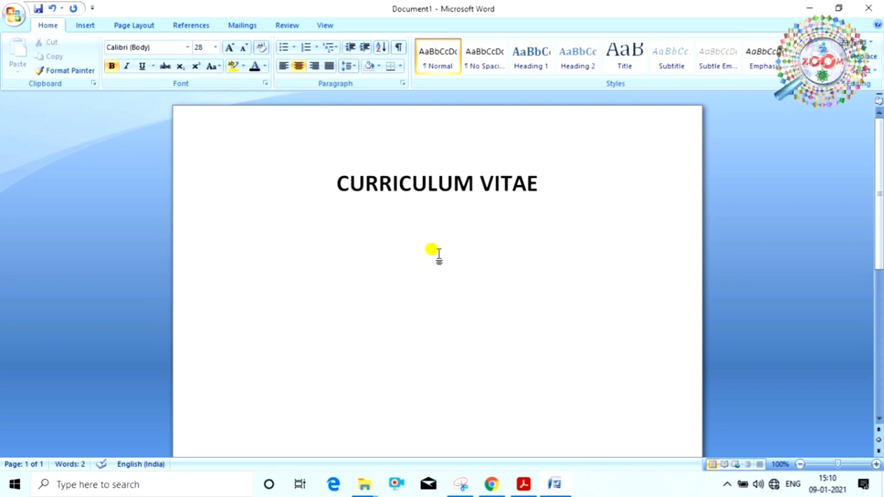
Step: Left-align the new line, type the candidate's full name and set it to 22 point
click(283, 69)
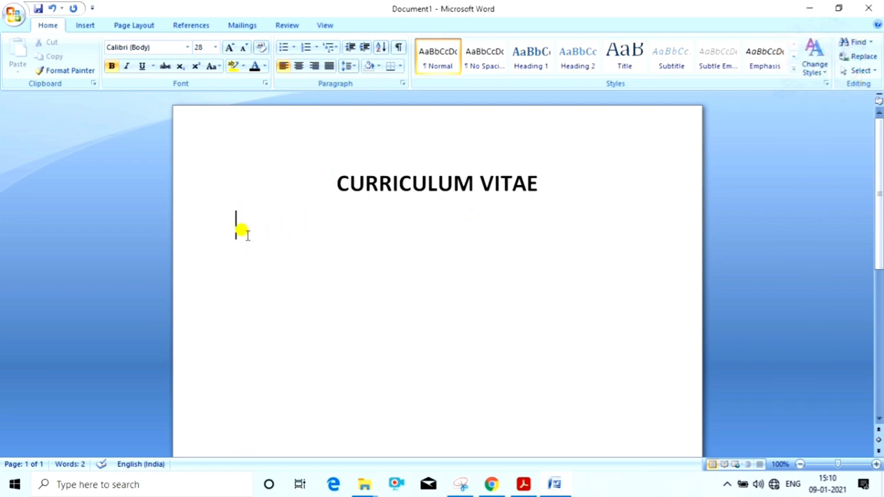
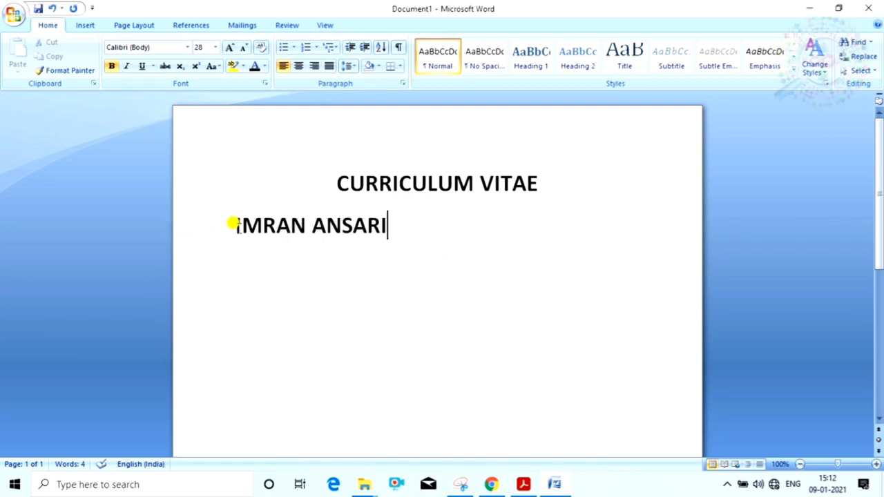
drag(229, 221, 387, 228)
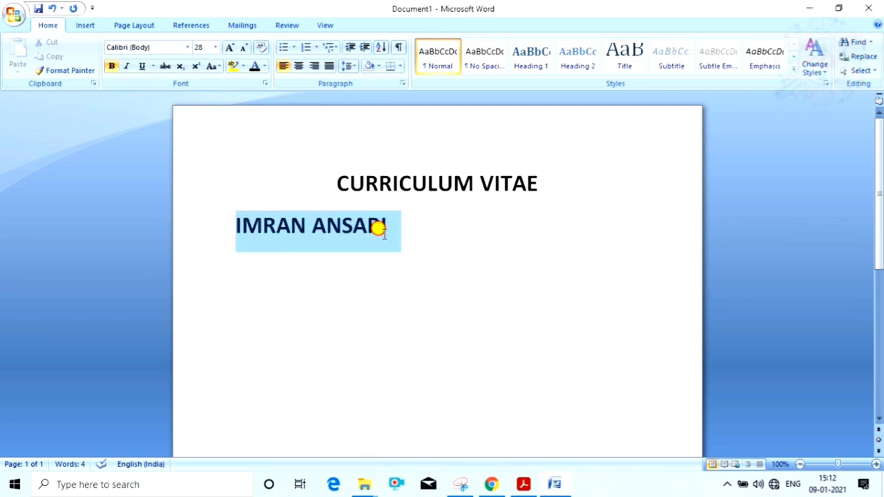
click(215, 47)
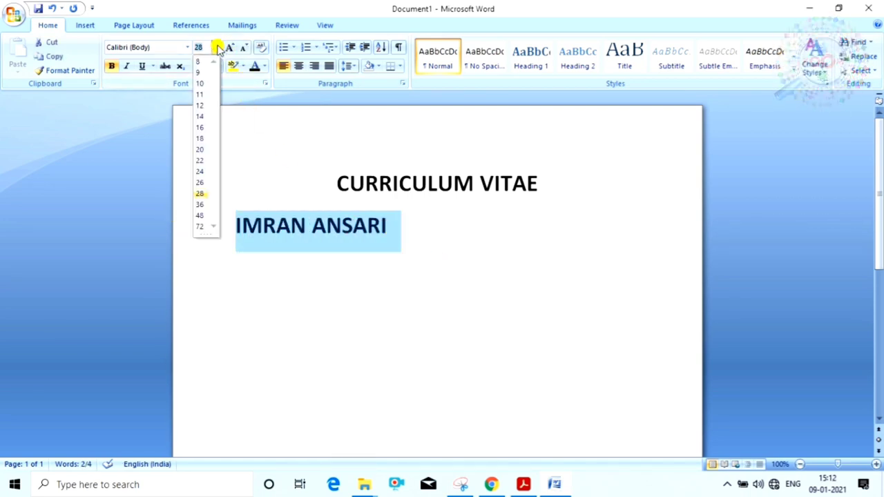
click(200, 161)
click(267, 242)
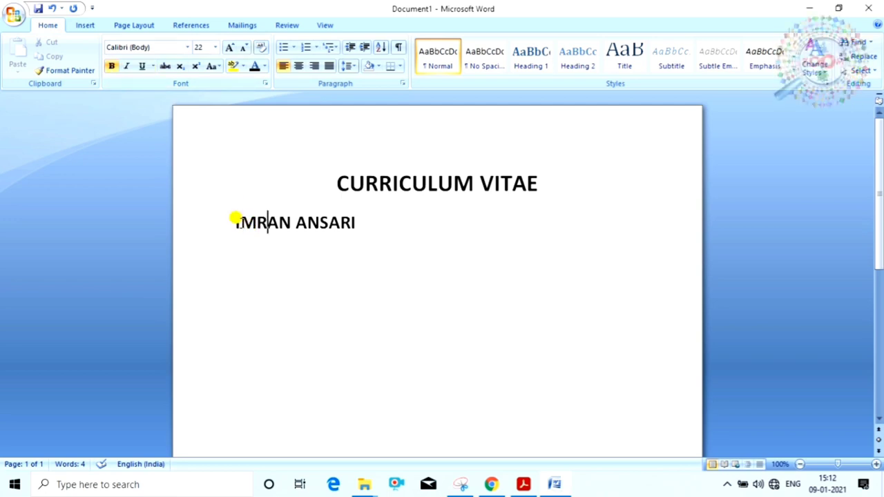
Step: Keep the name bold with no underline after toggling both formats
drag(233, 220, 355, 222)
click(141, 65)
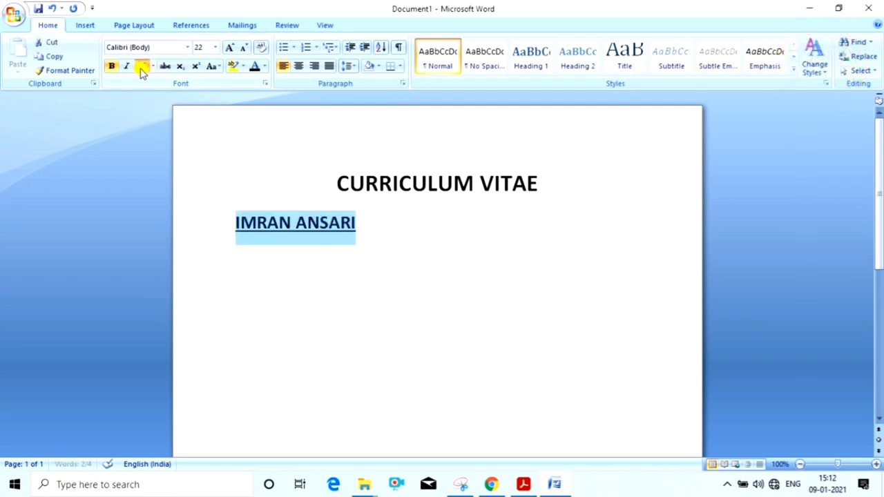
click(141, 67)
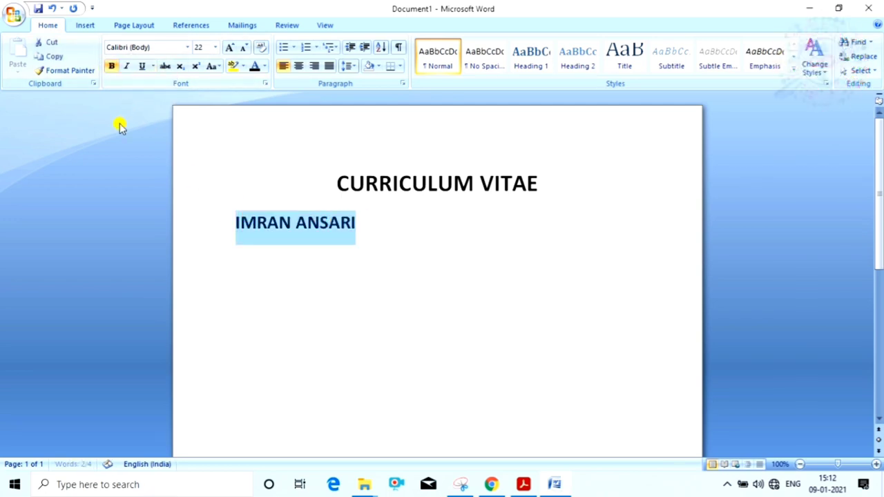
click(112, 66)
click(284, 357)
drag(235, 223, 376, 226)
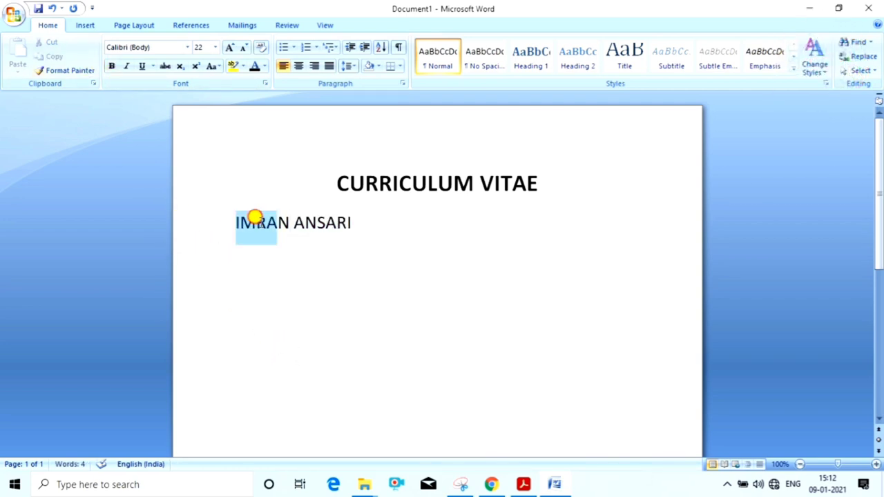
click(111, 66)
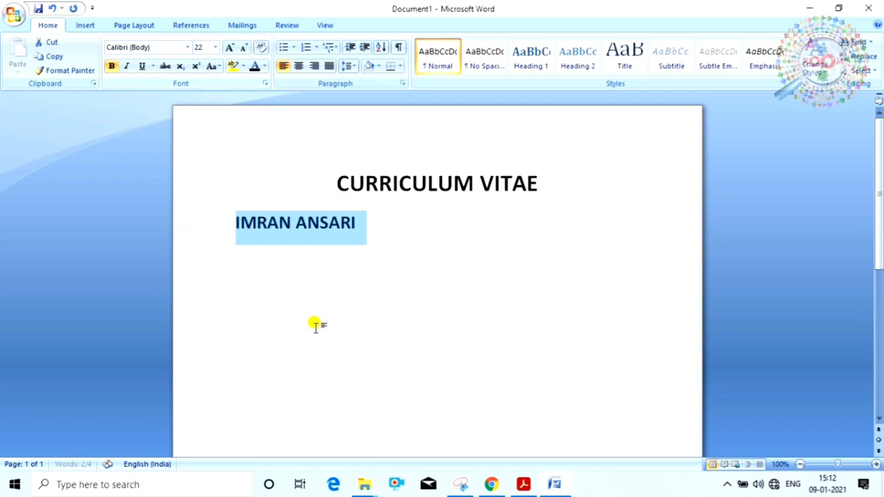
click(317, 325)
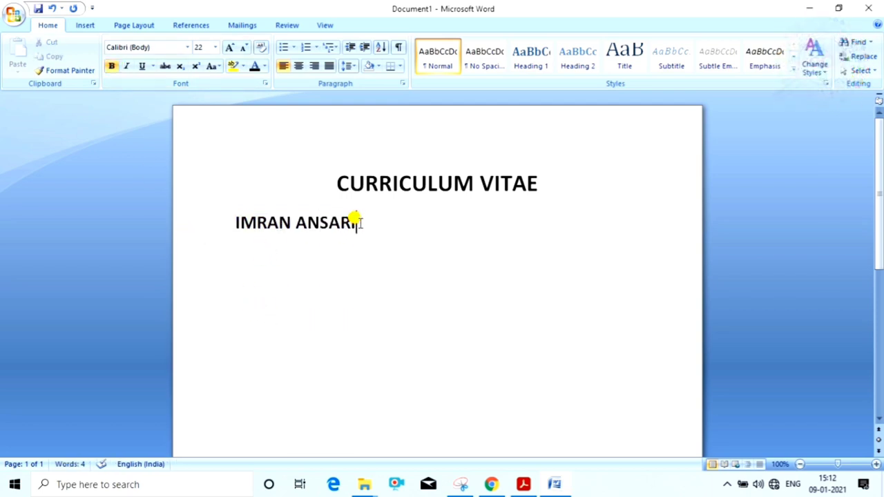
Step: Add a 'Mobile No.:' line with the phone number under the name, then begin an 'E-mail-' line
click(358, 222)
key(Return)
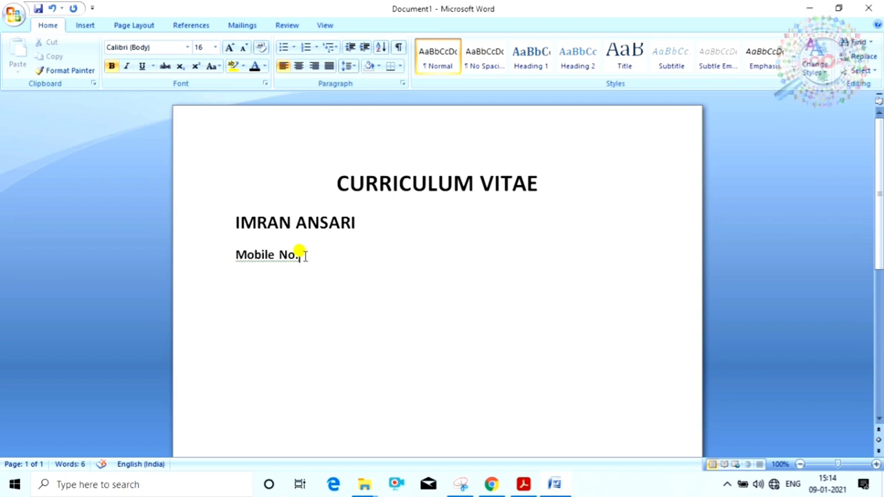
key(ctrl+equal)
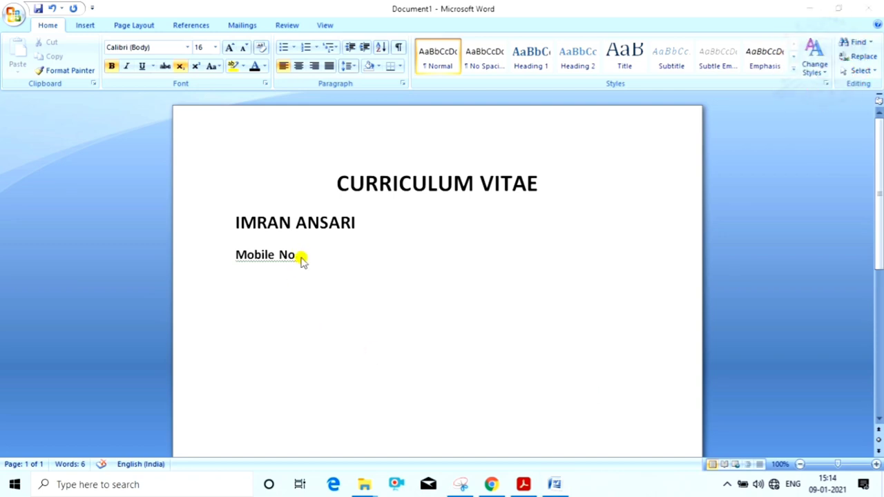
key(ctrl+equal)
text(.)
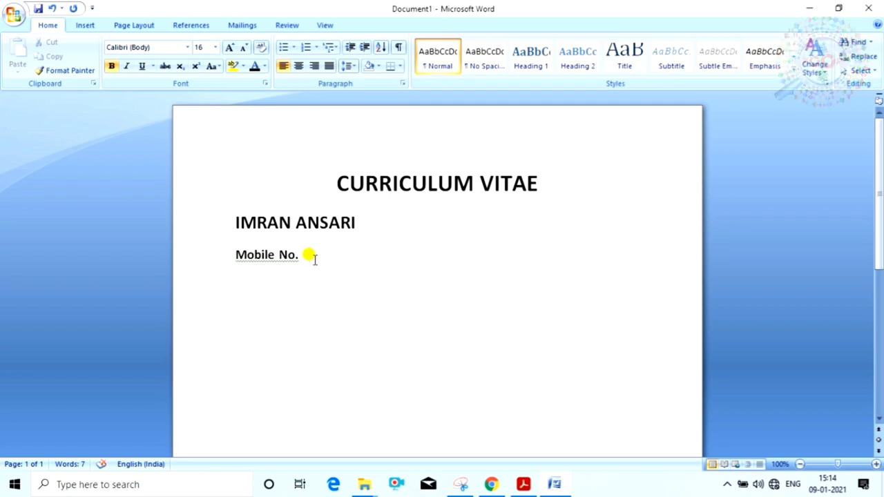
key(BackSpace)
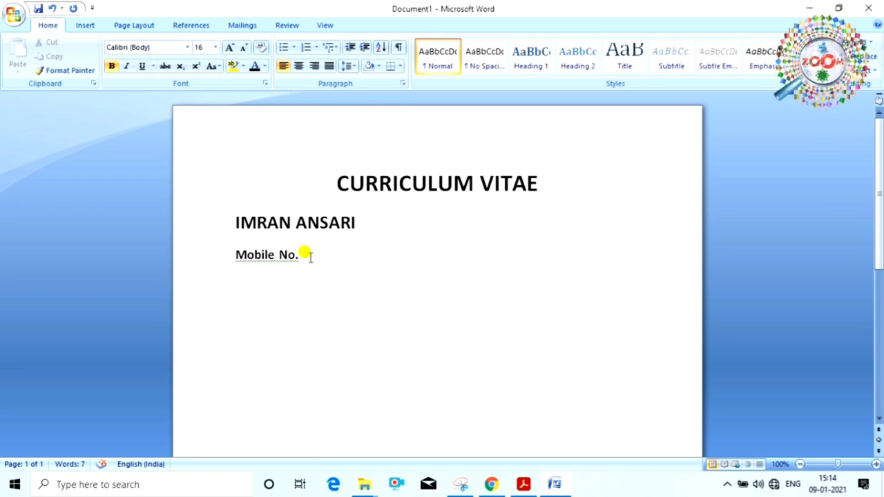
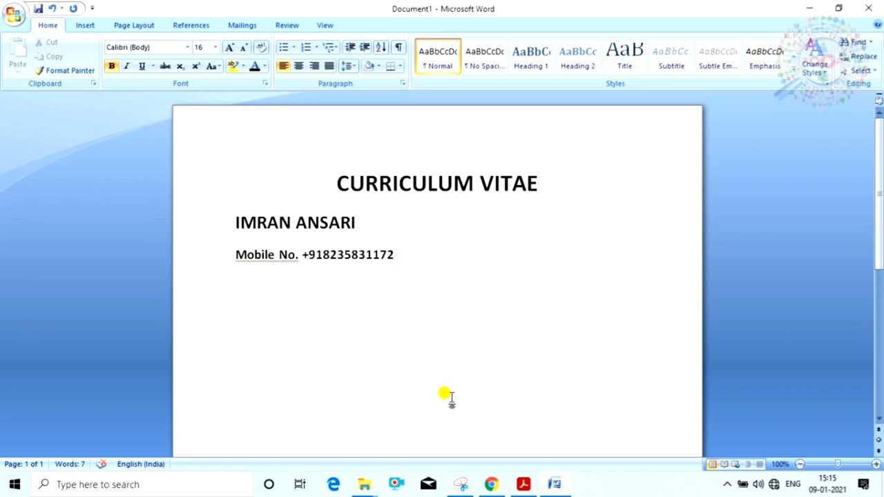
text(,)
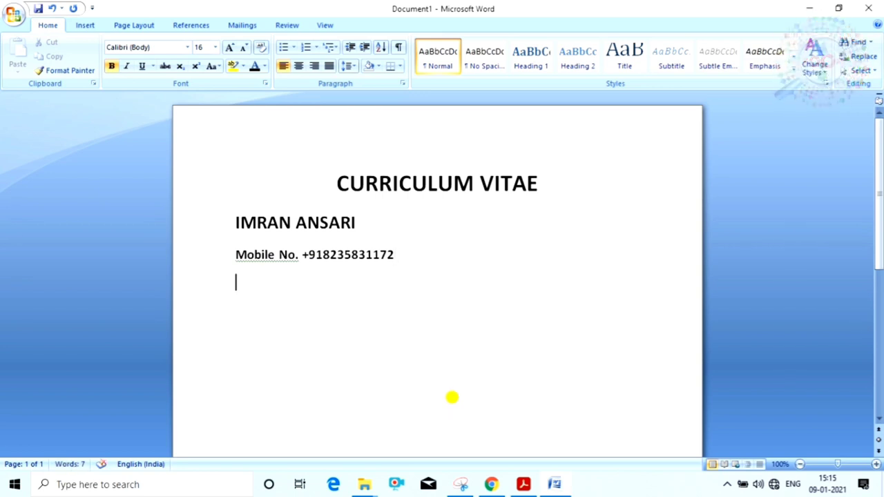
key(Return)
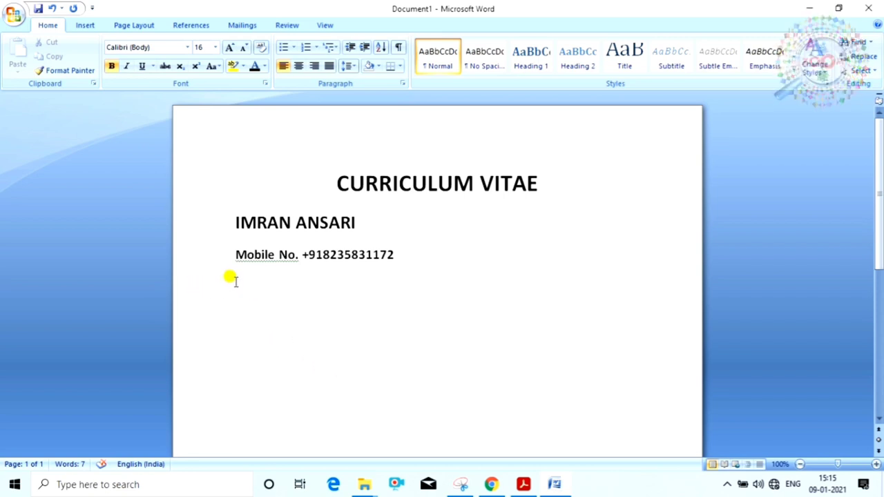
text(E)
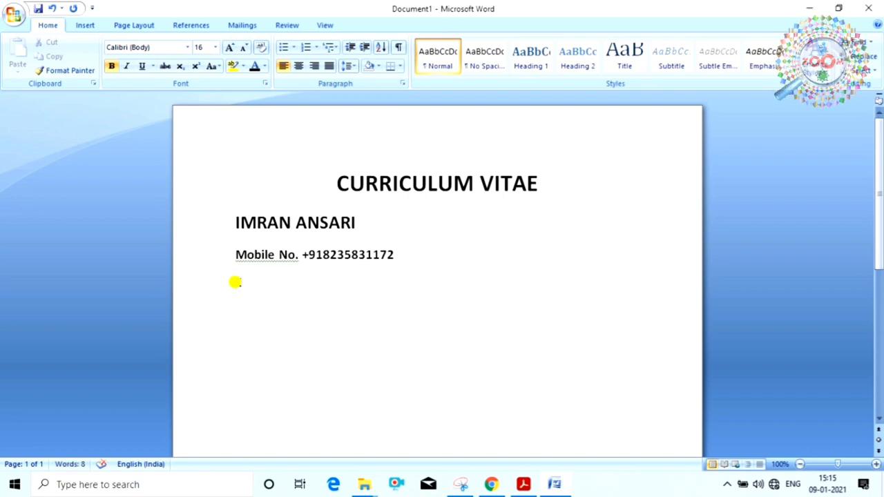
text(-mail-)
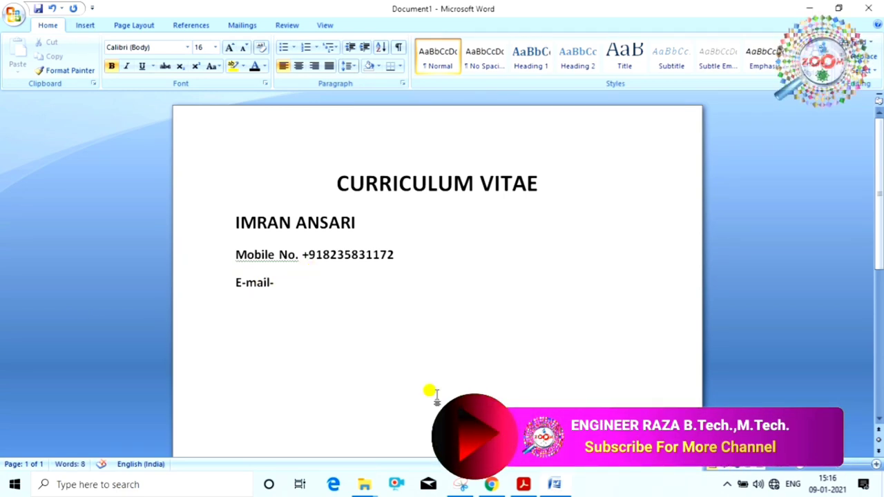
Step: Start a new line below 'E-mail-' for the CAREER OBJECTIVE: section
key(Return)
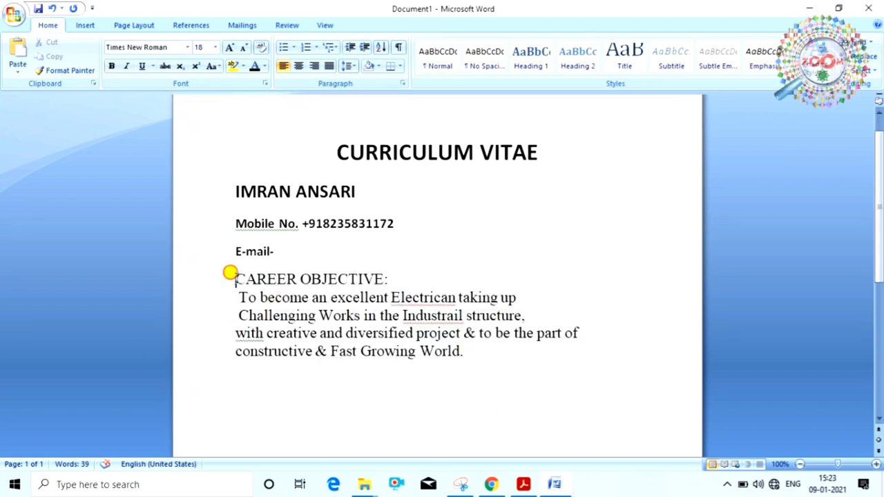
Step: Make 'CAREER OBJECTIVE:' bold and underlined, then add a new paragraph after 'World.'
drag(230, 273, 398, 270)
click(112, 66)
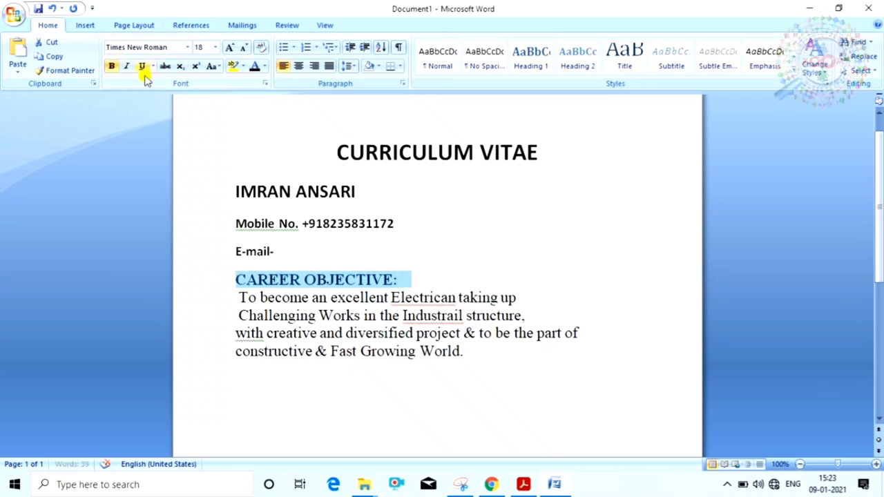
click(142, 67)
click(454, 250)
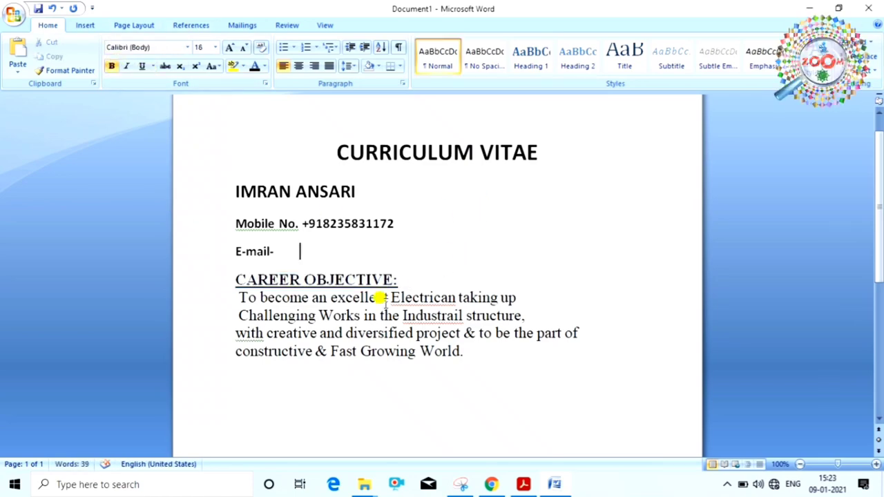
click(467, 352)
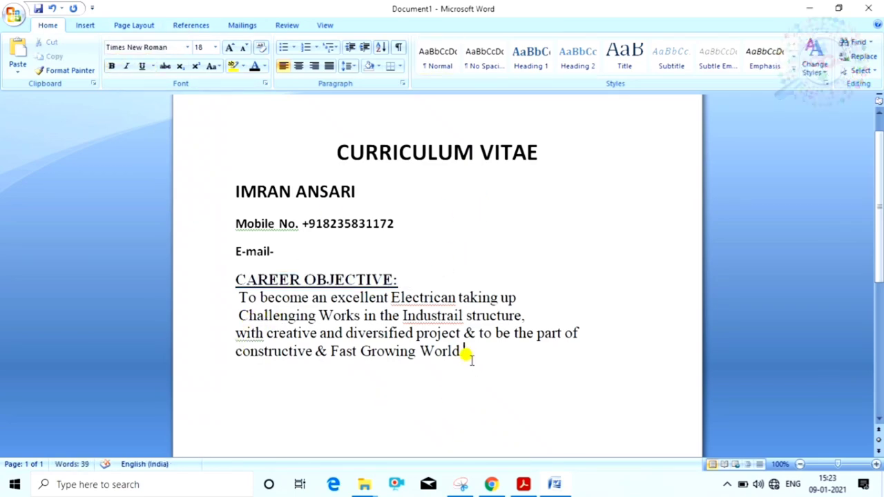
key(Return)
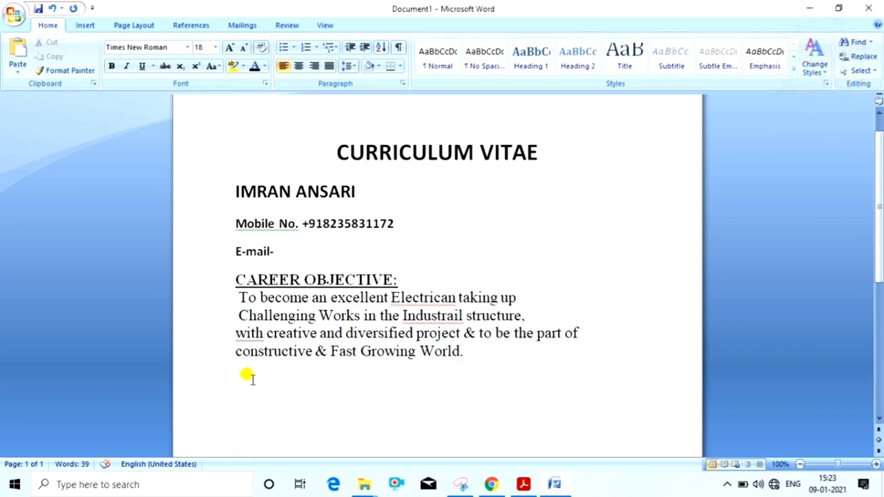
Step: Add a bold, underlined 'WORK EXPERIENCE' heading with a new line below it
text(WORK EXPERIENCE)
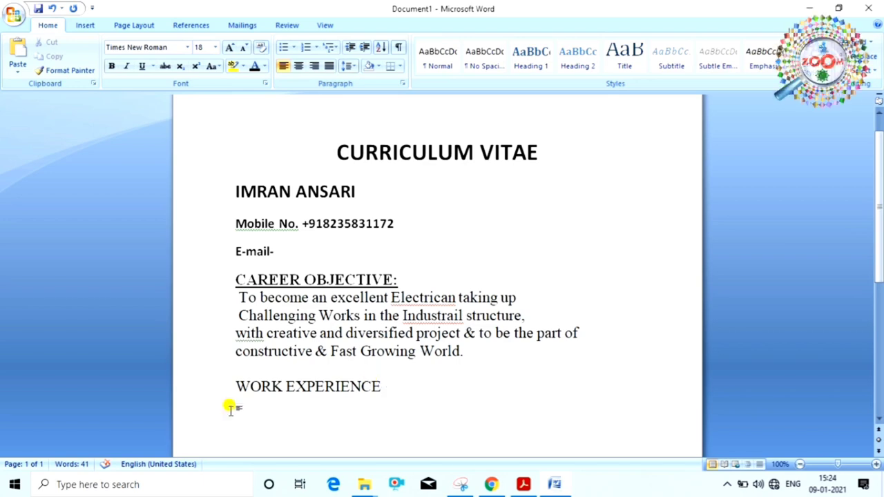
click(230, 380)
drag(230, 384, 373, 386)
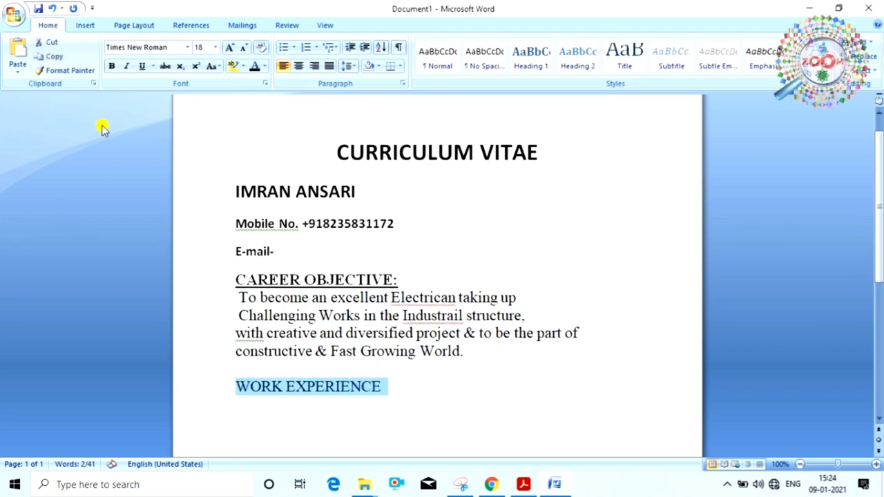
click(118, 69)
click(142, 67)
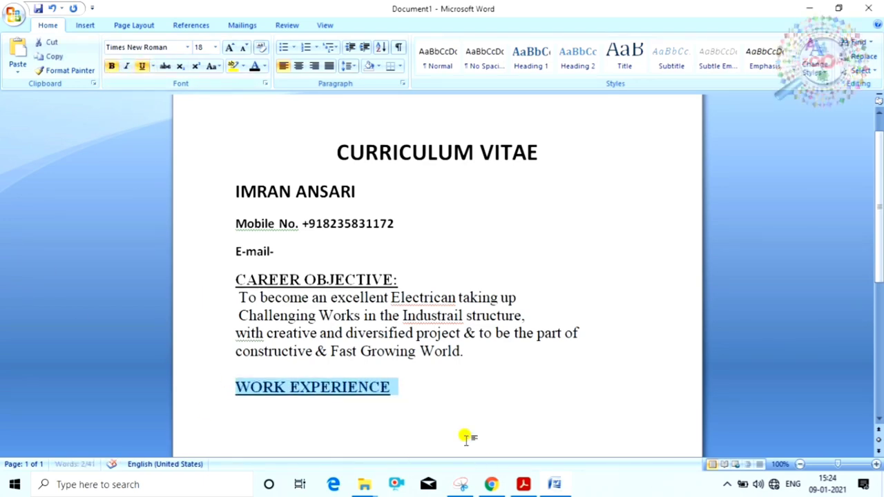
click(406, 388)
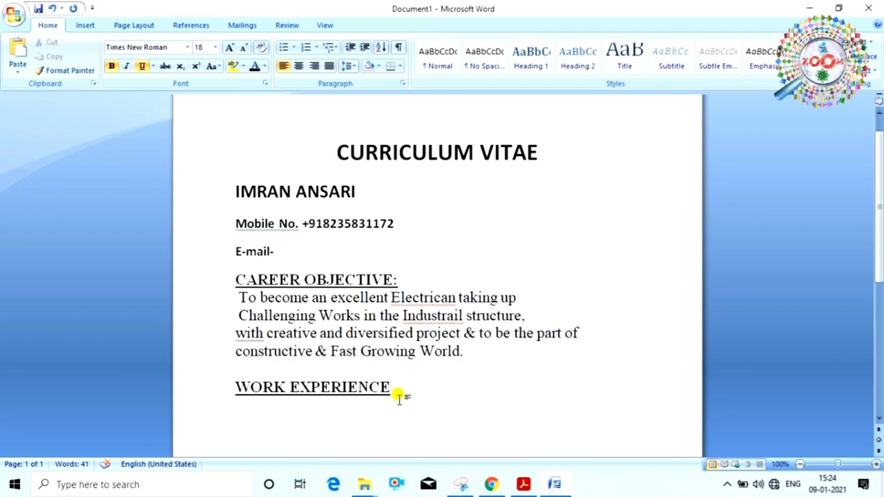
key(Return)
Step: After the experience entry, add a second underlined, bold 'WORK EXPERIENCE' heading and a line beneath
scroll(302, 413, down, 1)
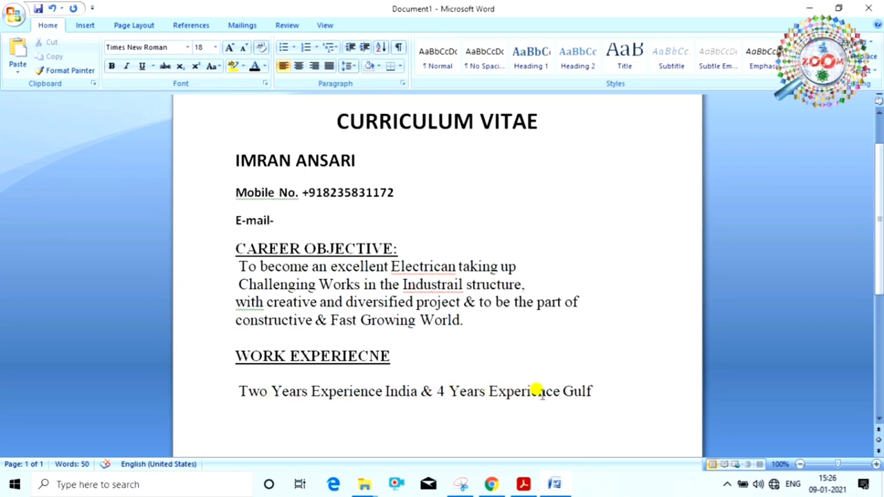
scroll(588, 393, down, 1)
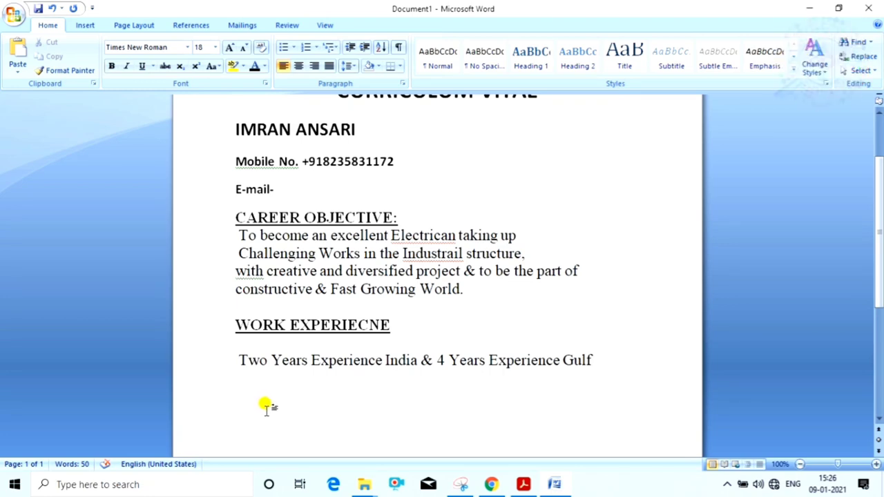
key(Return)
key(ctrl+u)
text(WORK EXPERIENCE)
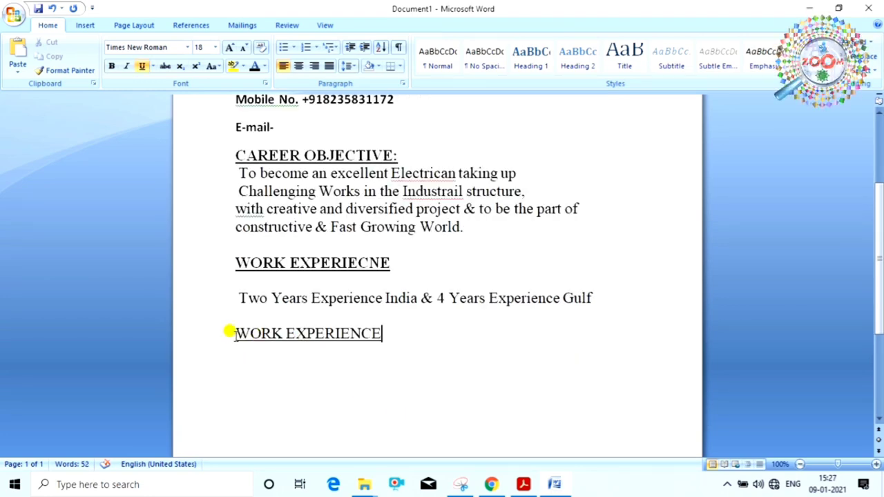
drag(232, 333, 381, 334)
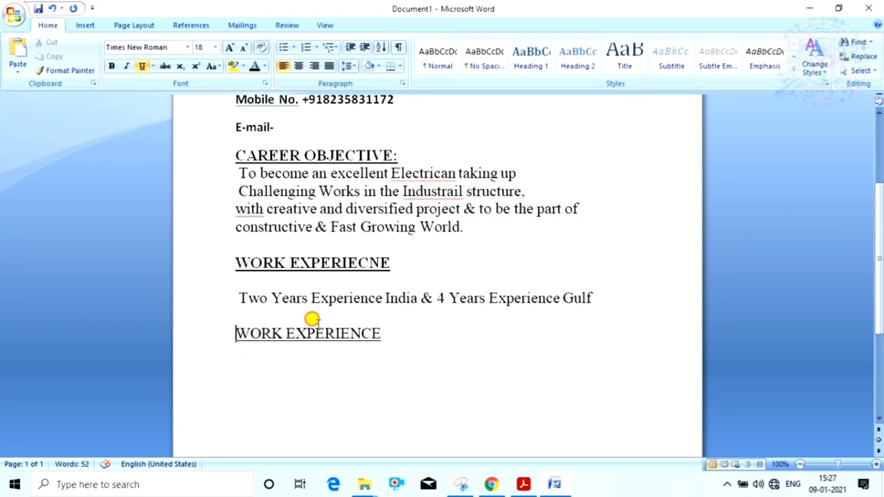
click(111, 66)
click(416, 357)
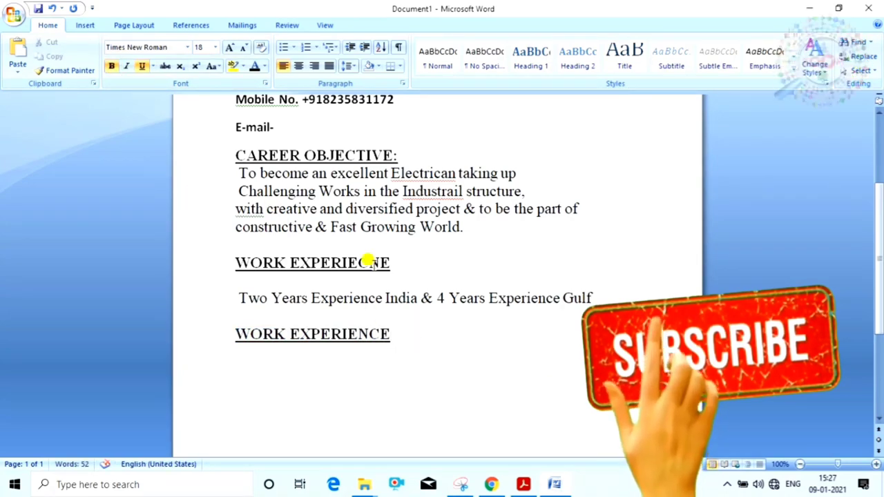
key(Return)
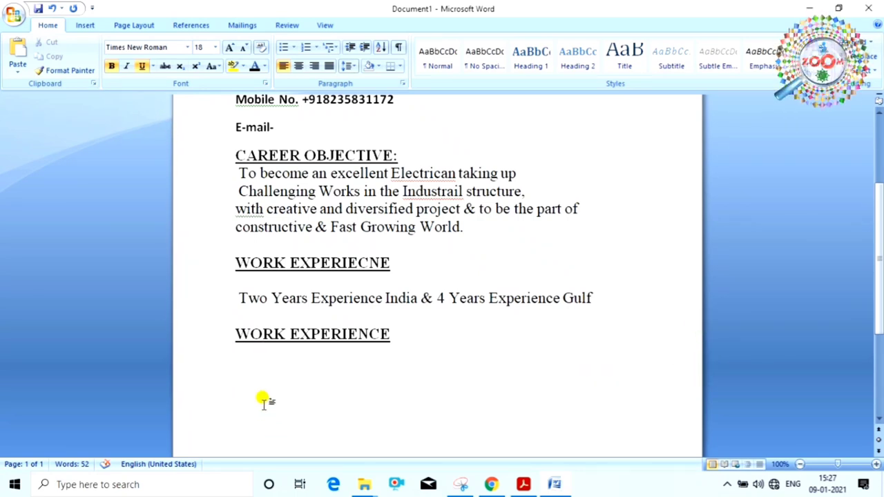
Step: Format the empty line as a round-bullet item, reverting from a brief 1. 2. 3. numbering trial
click(292, 47)
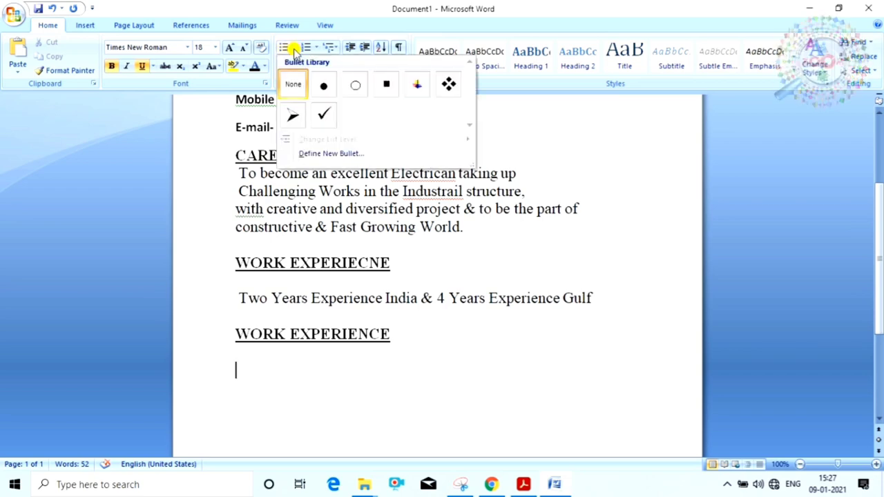
click(322, 86)
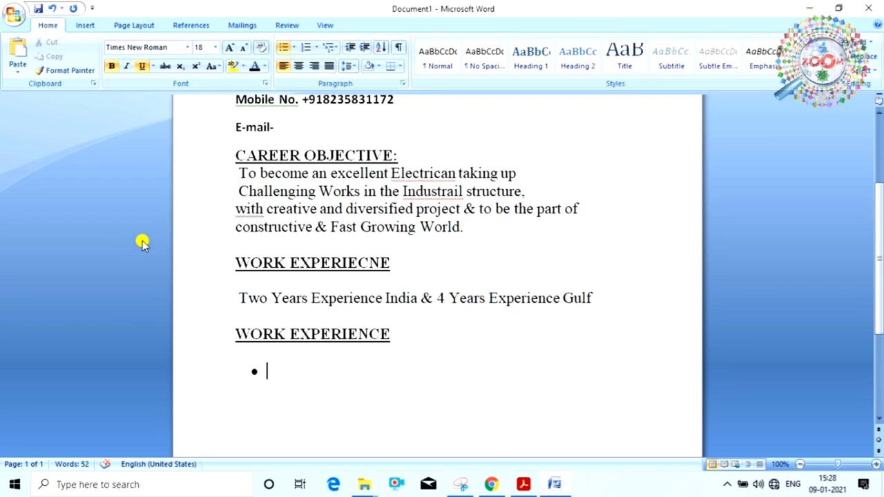
click(317, 47)
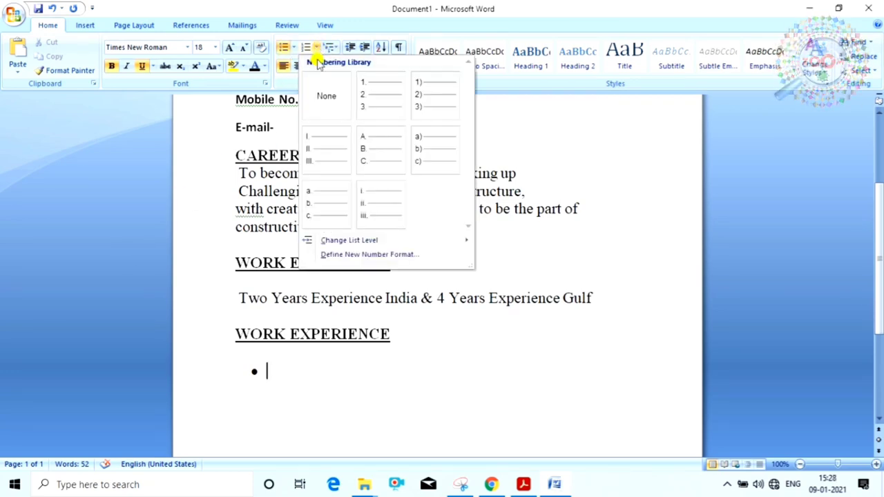
click(368, 97)
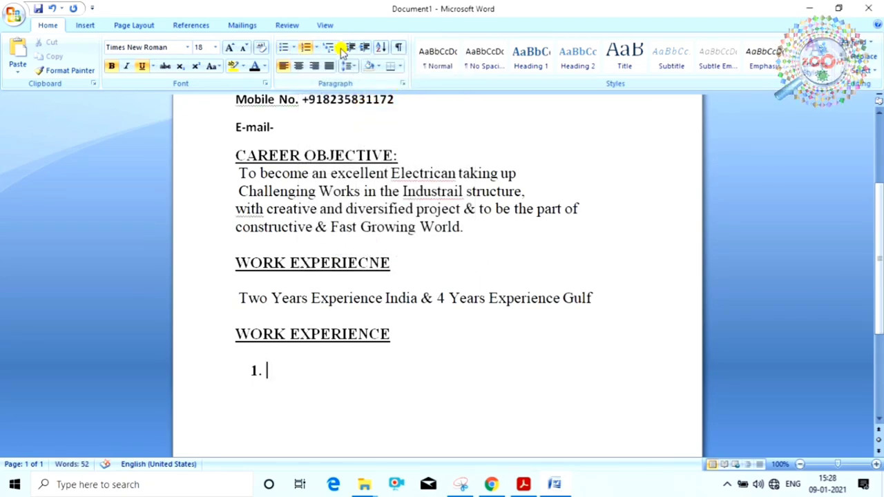
click(316, 46)
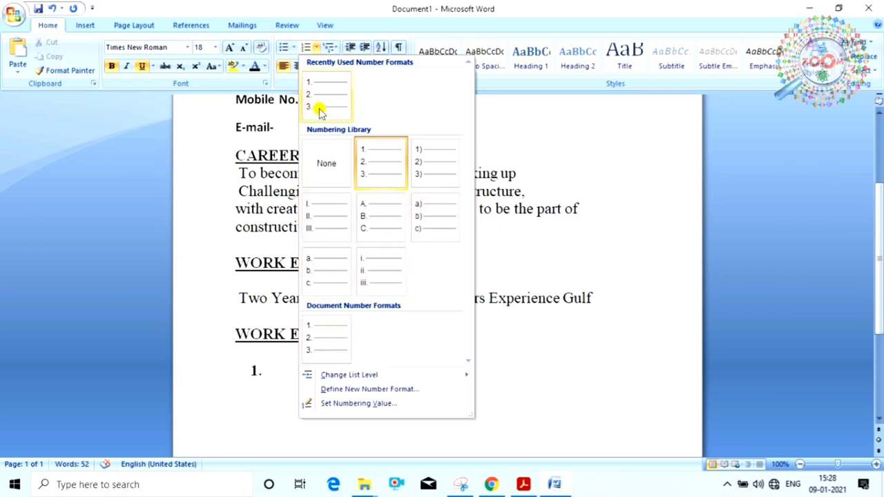
click(291, 47)
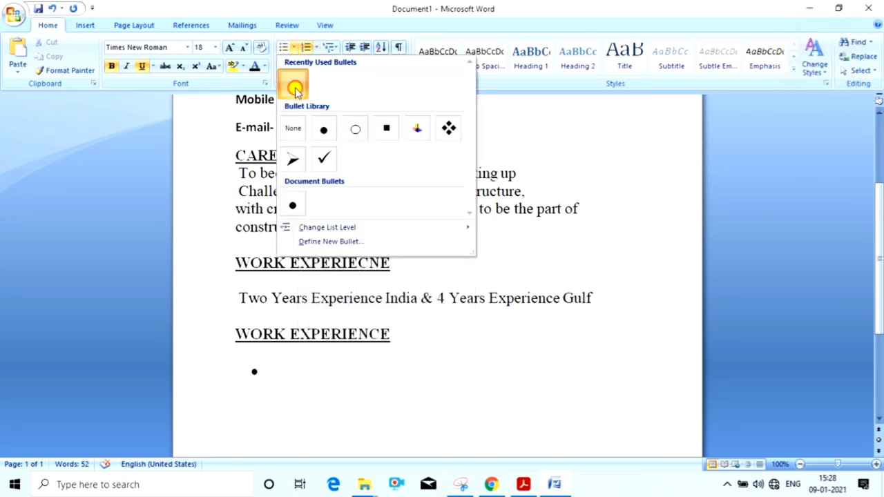
click(295, 91)
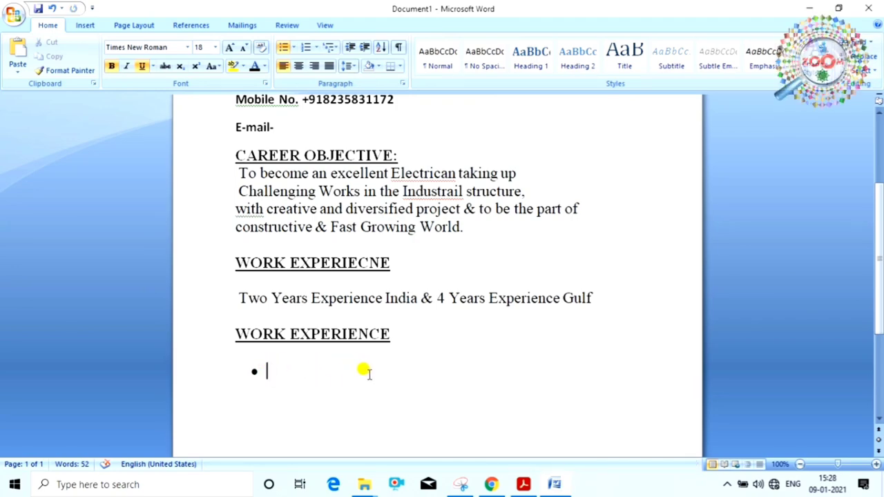
Step: Type 'Organization:SEEMA &Partners Co.Pvt.Ltd.' and start a new line after it
text(Organization:)
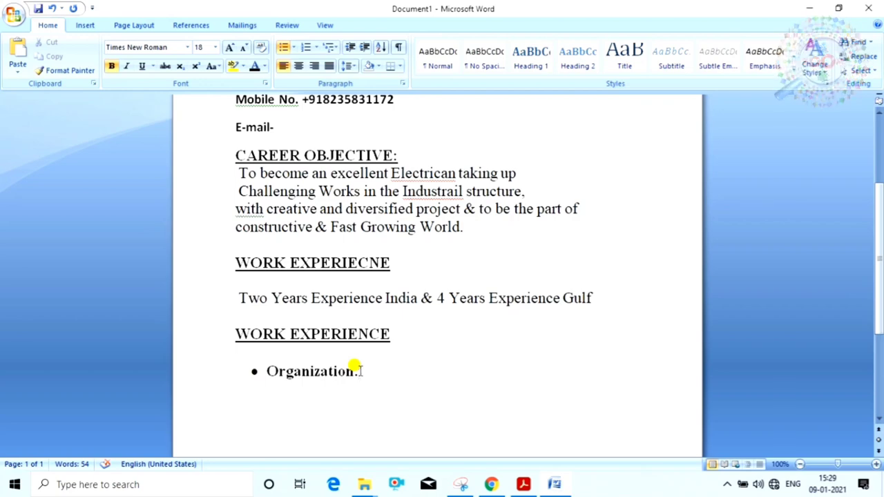
text(SEEMA &Partners Co.Pvt.Ltd)
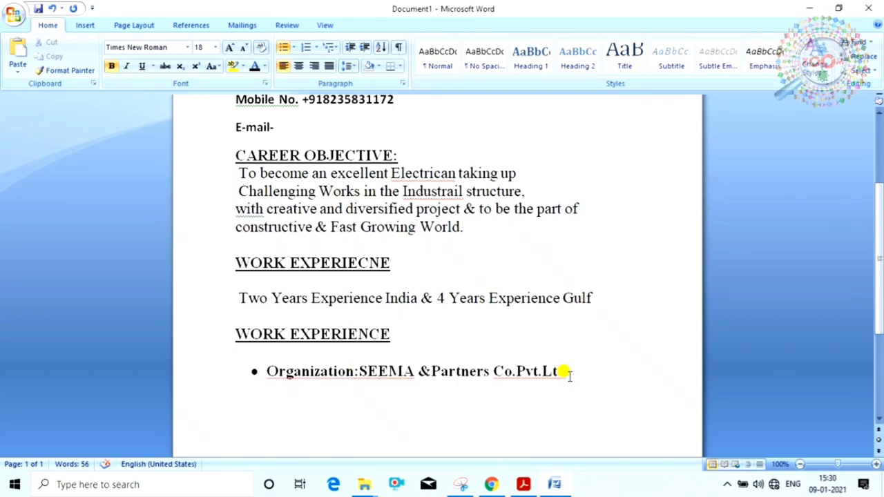
text(.)
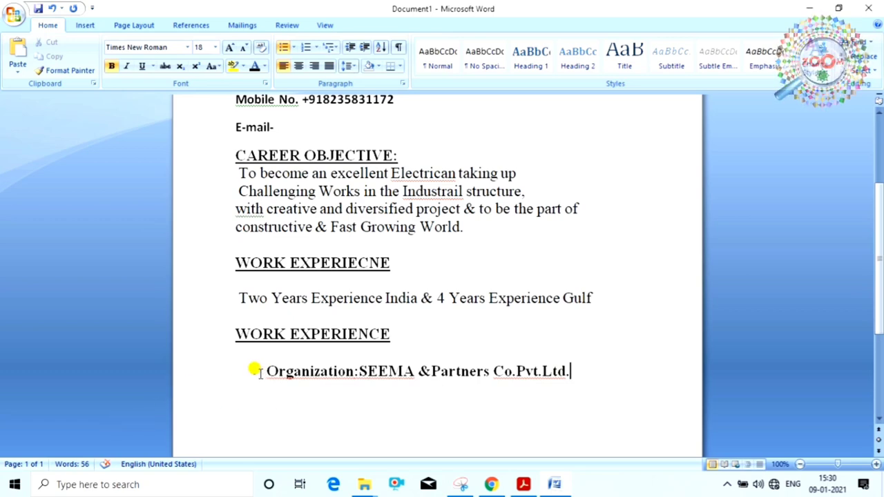
key(Return)
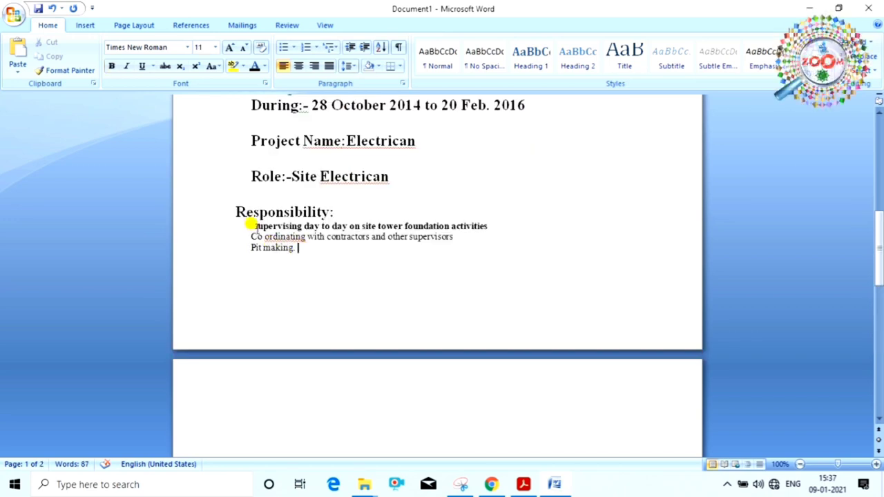
Step: Make the three responsibility lines non-bold at font size 18
drag(247, 222, 295, 248)
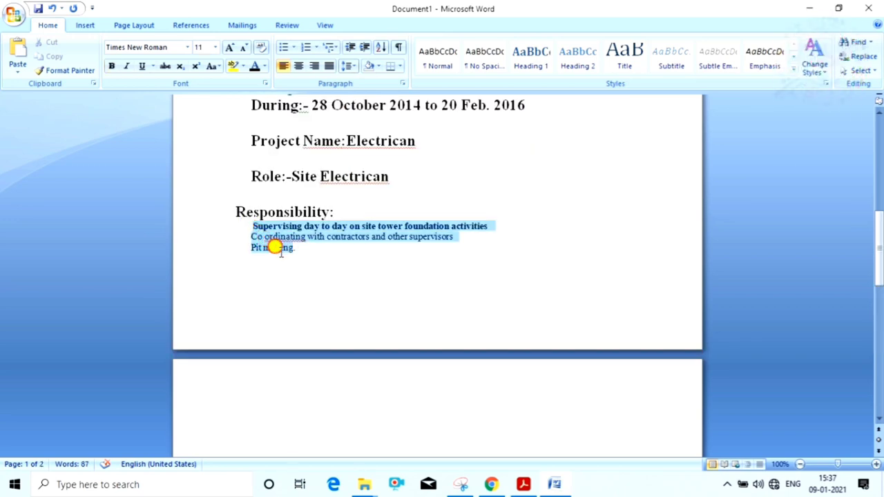
click(112, 67)
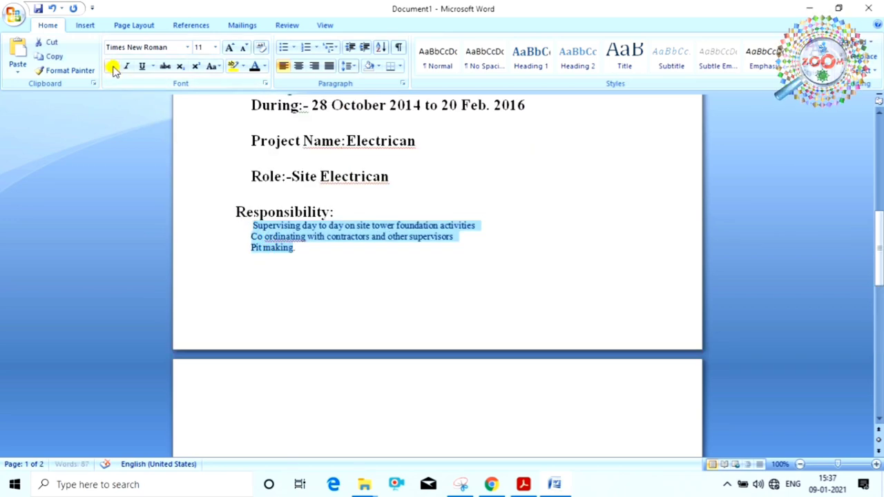
click(215, 47)
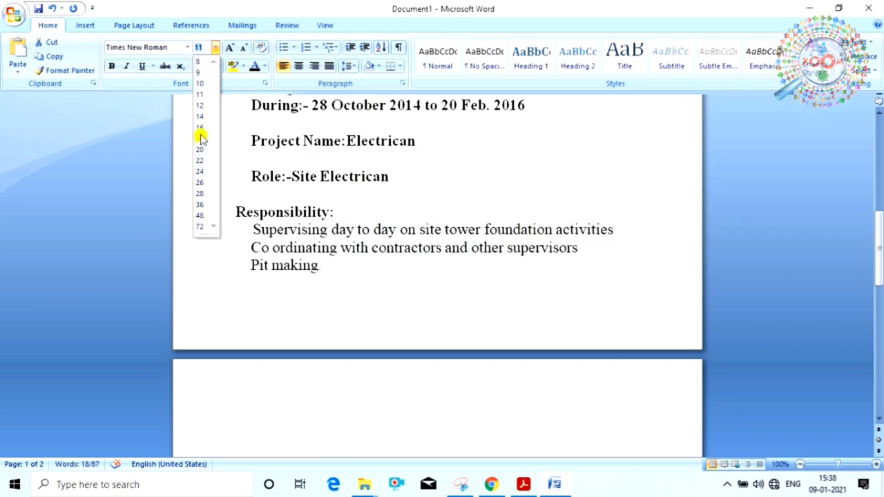
click(339, 282)
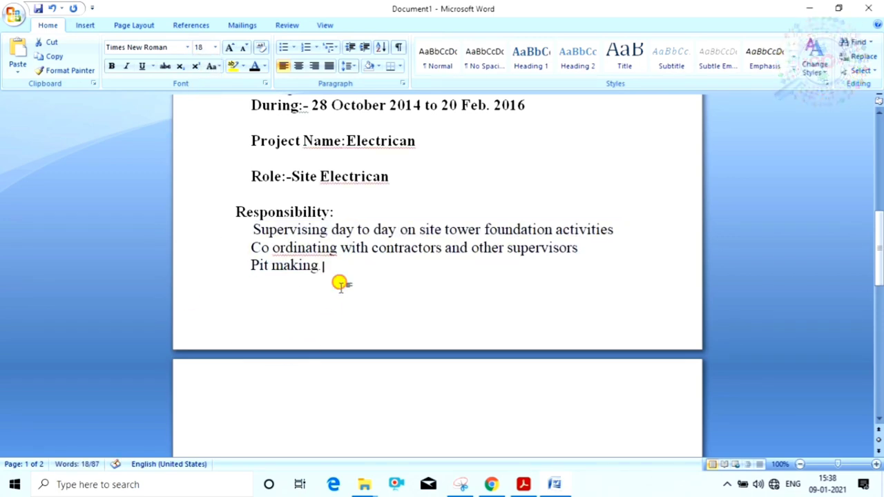
Step: Underline the Responsibility: heading
drag(236, 212, 356, 229)
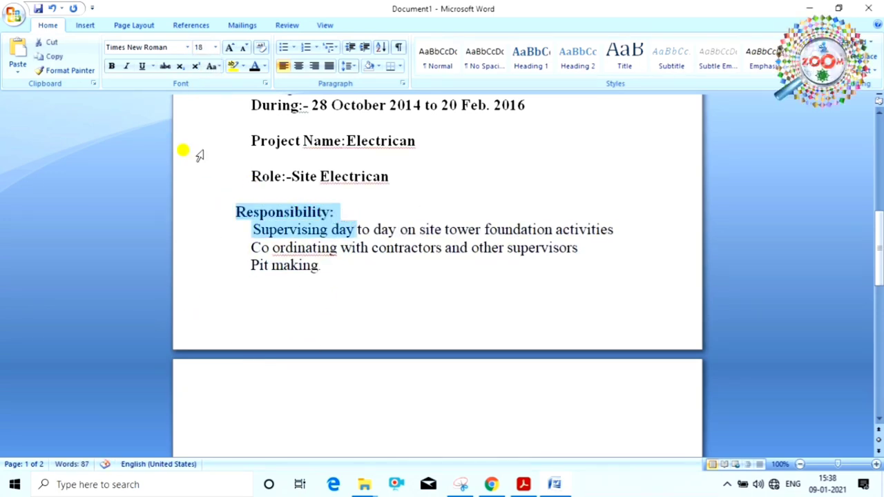
click(200, 204)
drag(235, 212, 350, 211)
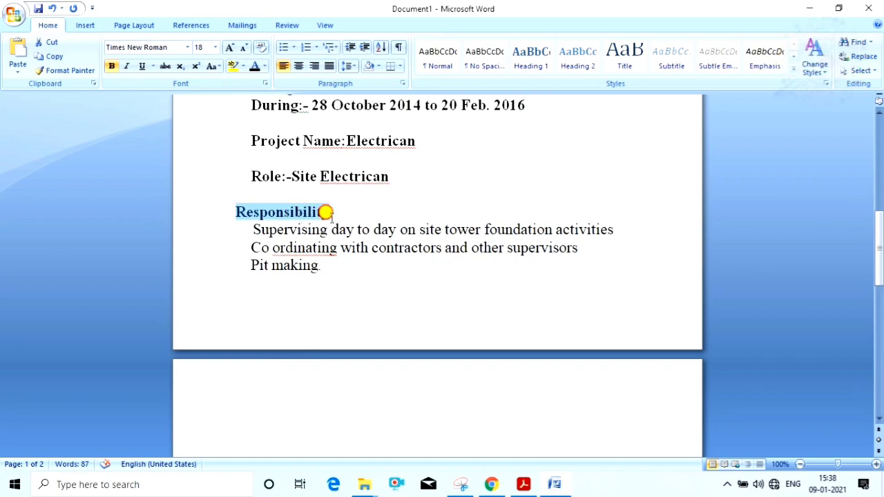
click(142, 66)
Step: End 'Pit making' with a full stop and start a new line below it
click(316, 319)
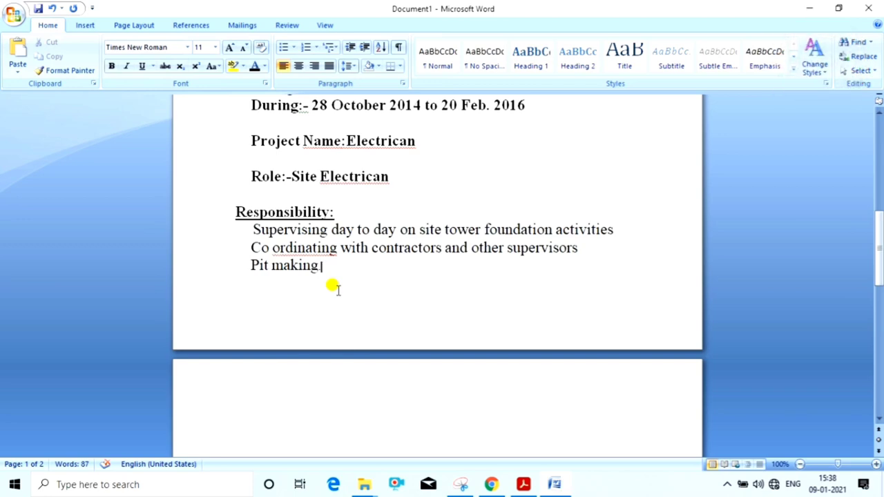
scroll(335, 286, up, 2)
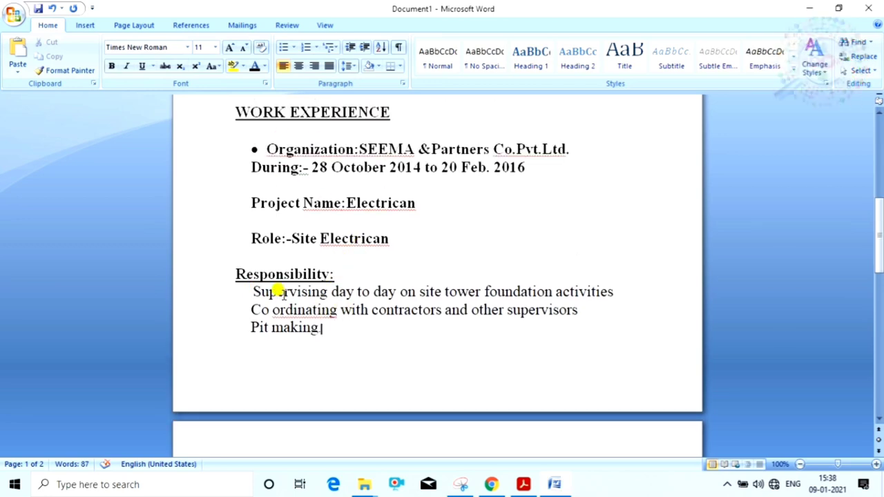
text(.)
key(Return)
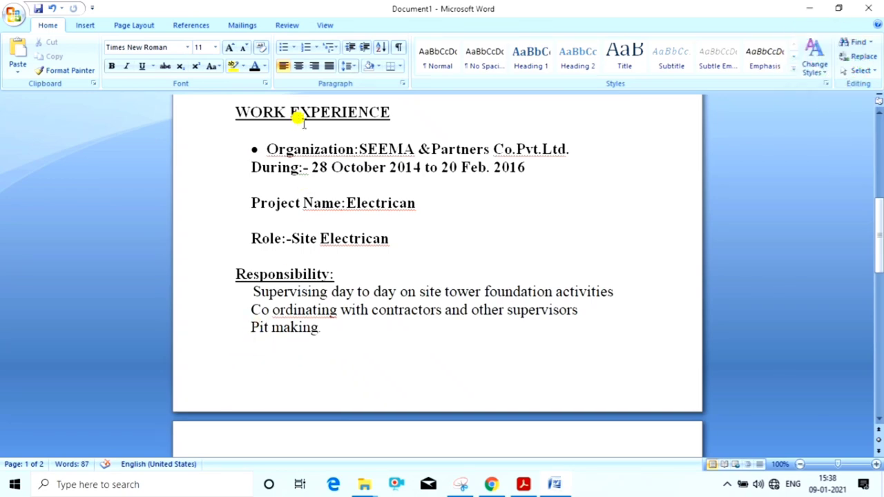
Step: Give the new line a round bullet and set its text size to 22, then 20
click(293, 46)
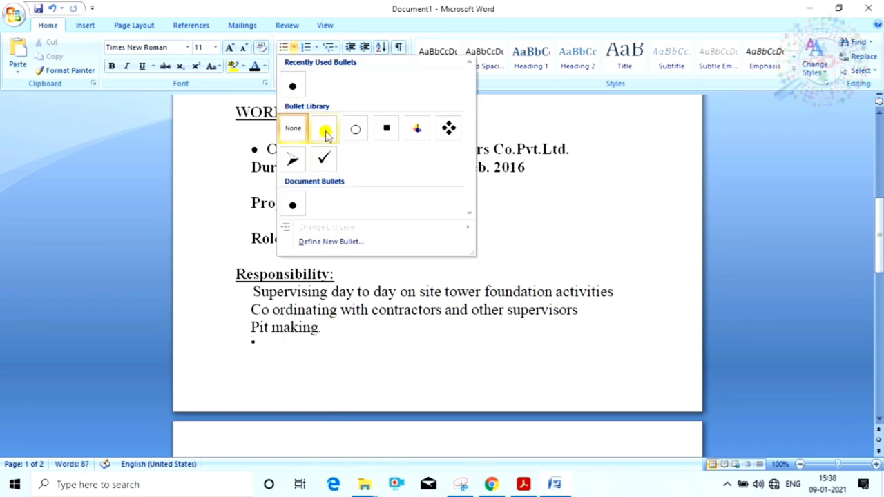
click(324, 130)
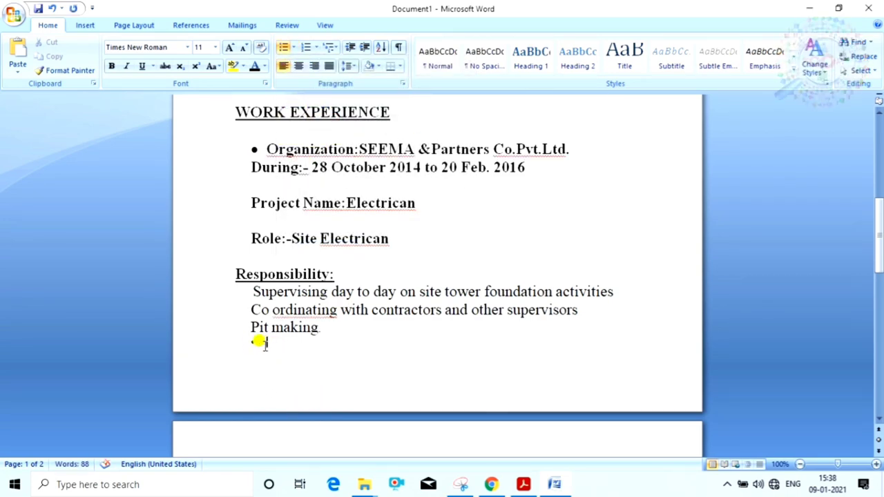
click(215, 47)
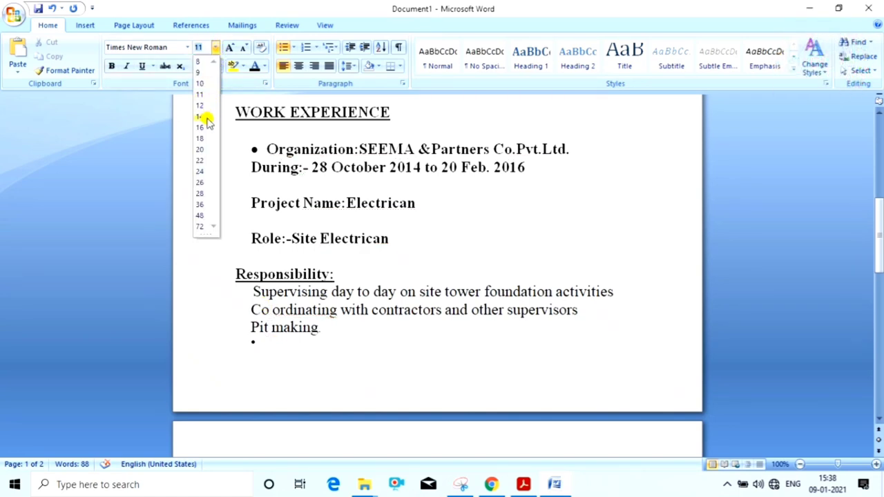
click(199, 160)
click(215, 47)
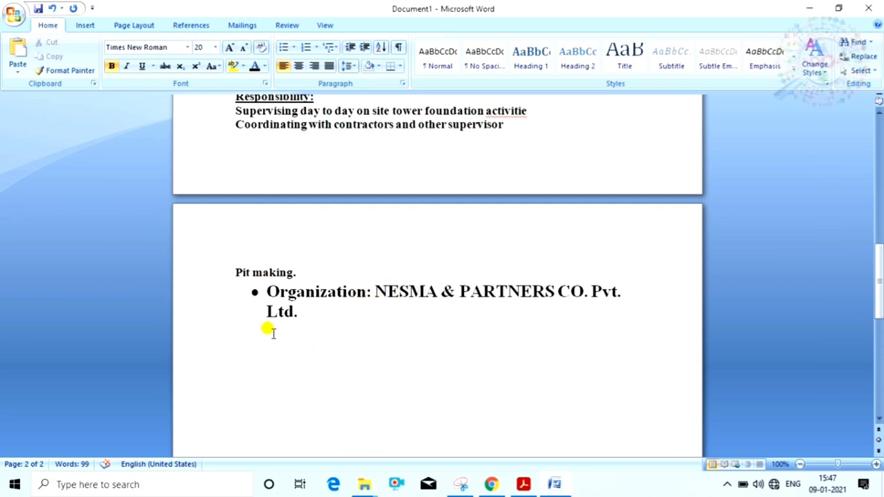
Step: Scroll down to the NESMA & PARTNERS organization entry on page 2
scroll(270, 334, up, 2)
scroll(269, 336, up, 3)
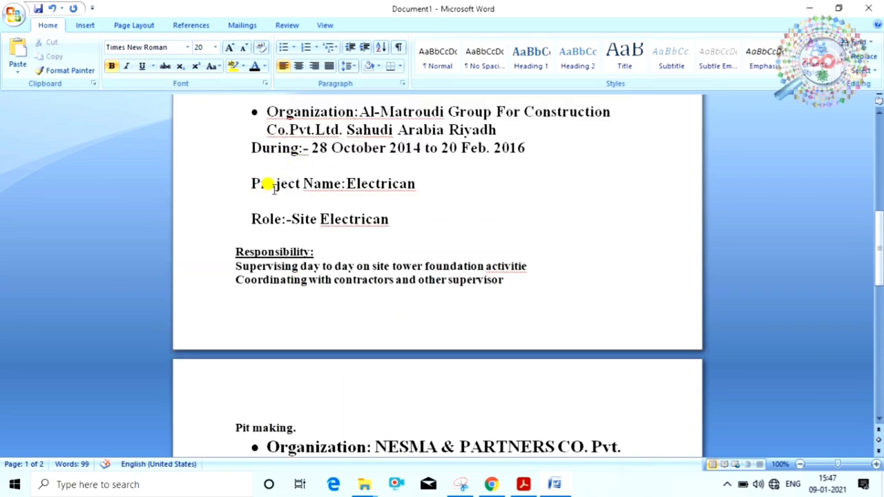
scroll(330, 297, down, 1)
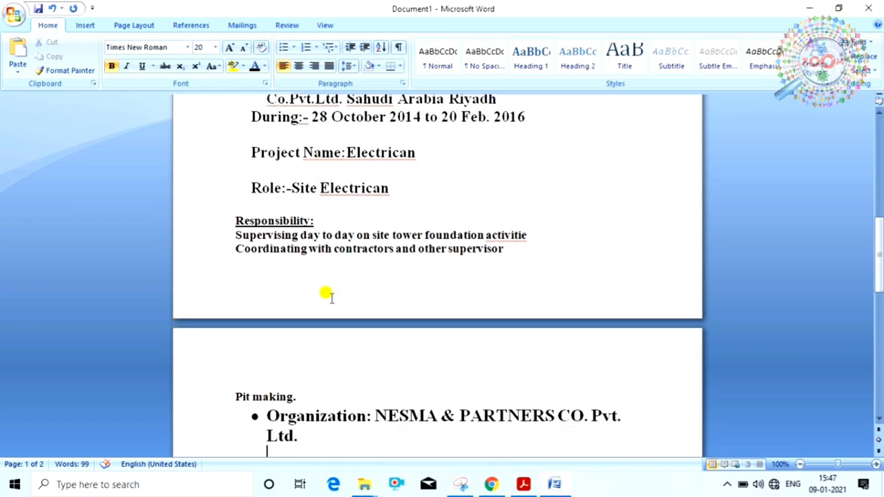
scroll(345, 399, down, 2)
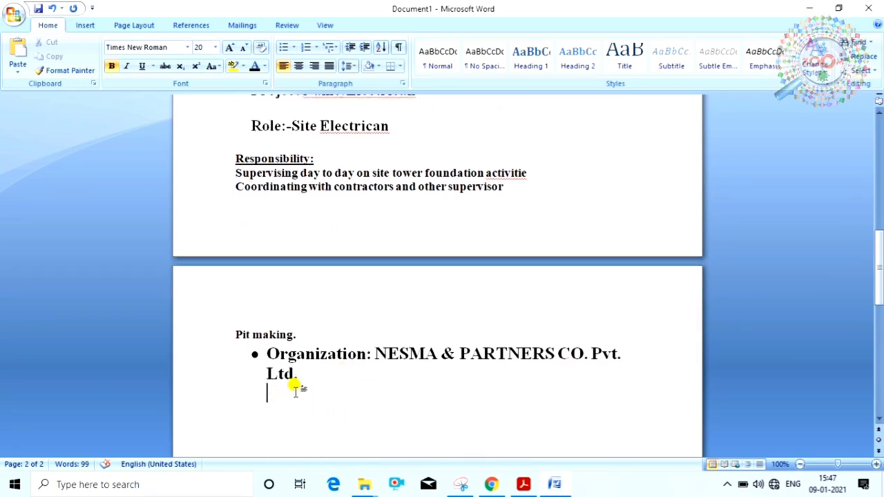
scroll(290, 390, down, 1)
scroll(280, 374, down, 1)
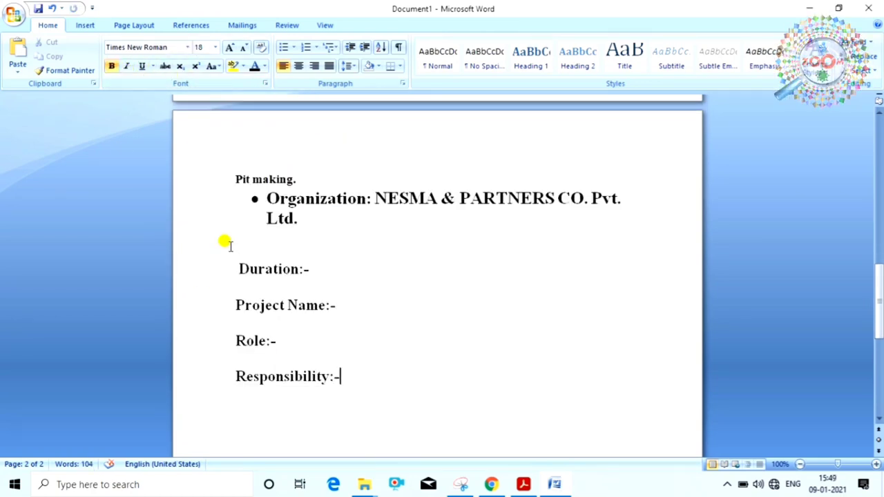
drag(226, 241, 316, 400)
click(114, 67)
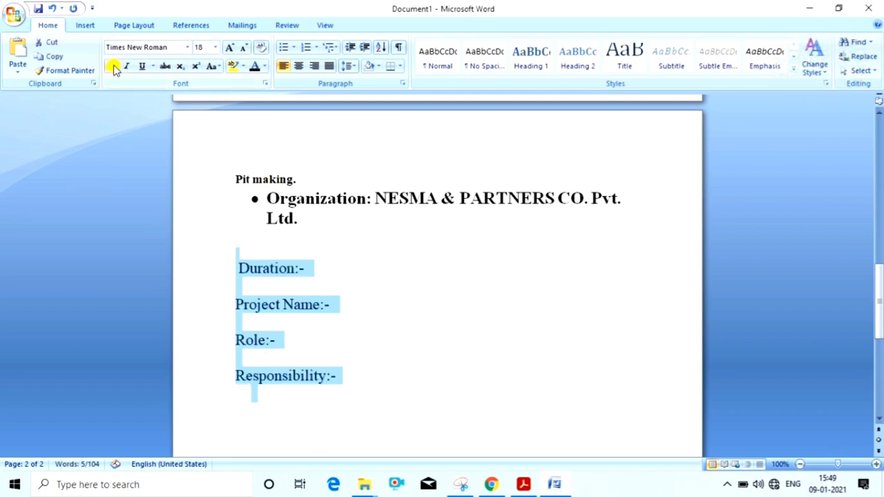
click(113, 67)
click(141, 67)
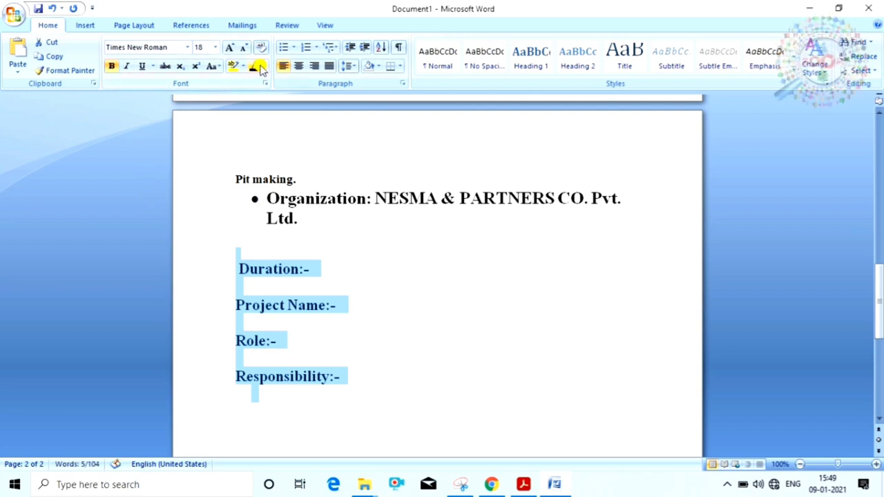
click(263, 66)
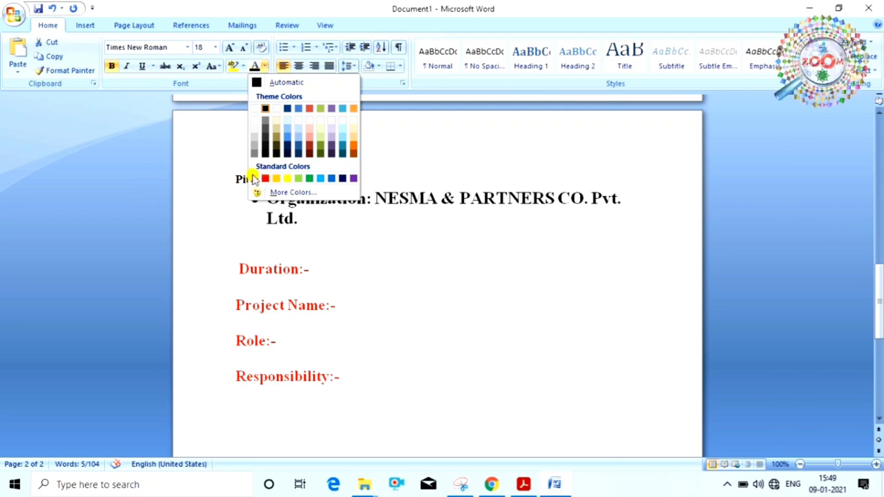
click(265, 110)
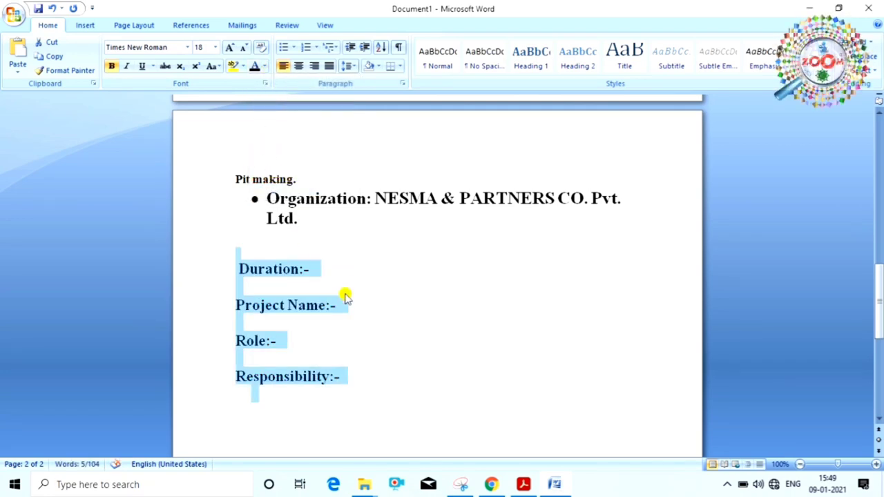
click(357, 323)
scroll(357, 320, down, 1)
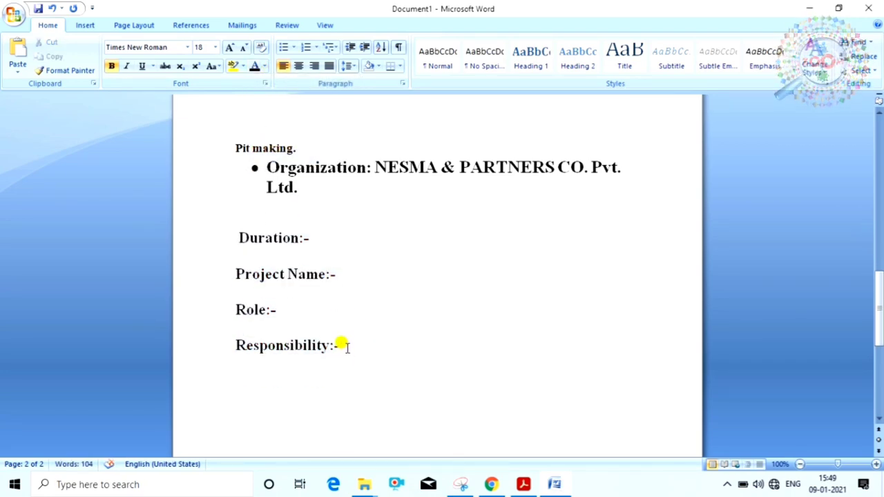
click(342, 346)
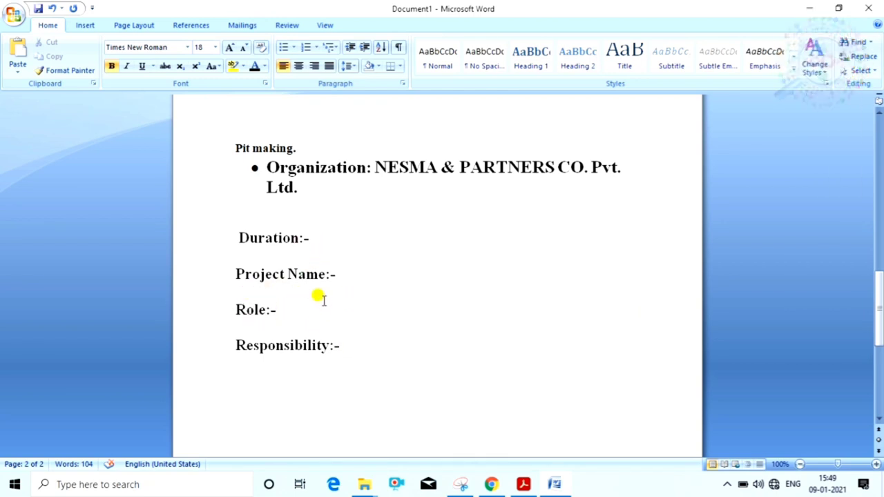
scroll(354, 351, down, 1)
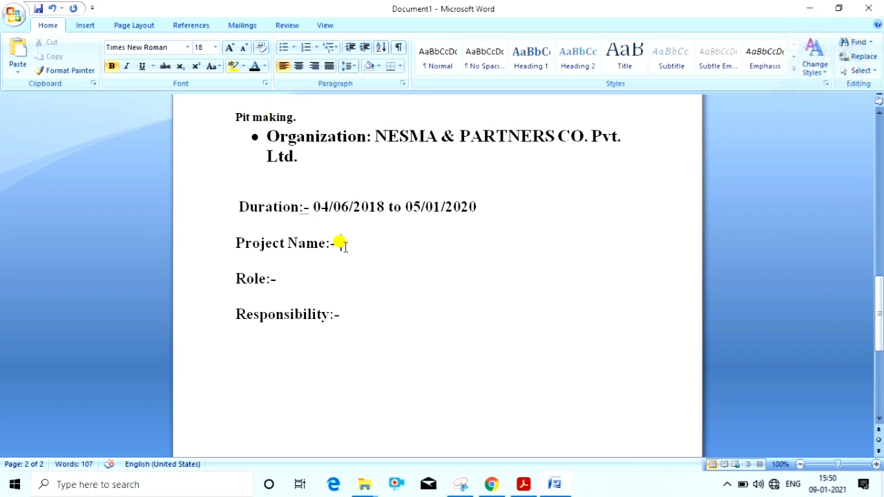
Step: Enter project Electrician and role Site Electrican, then paste the responsibilities after Responsibility:-
text(Electrician)
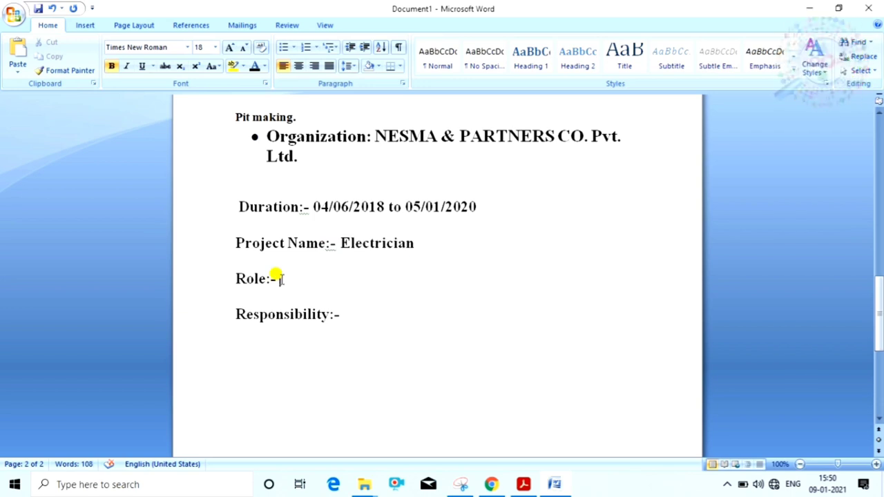
text(  Role:- S)
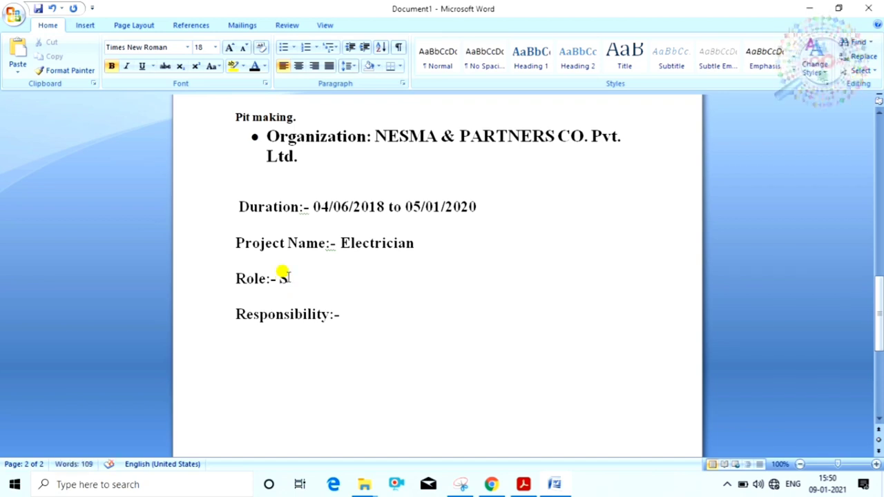
text(ite Electrican)
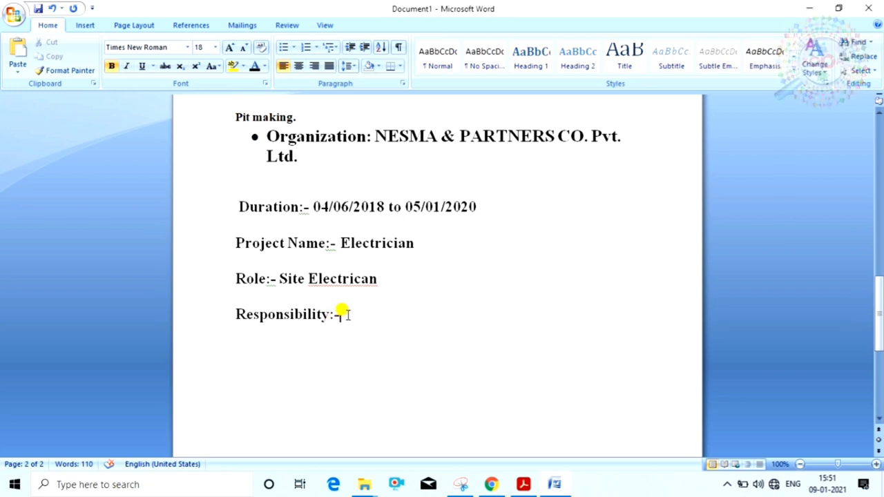
text(Co ordination with contractors and supervisors. - Planning and Wxecution of works at per desion Drawing. - Preparation of bar bending schedule, B.O.Q'S,Sub contractor bills. - Preparation of Daily progress Report (DPR) of all site activity.)
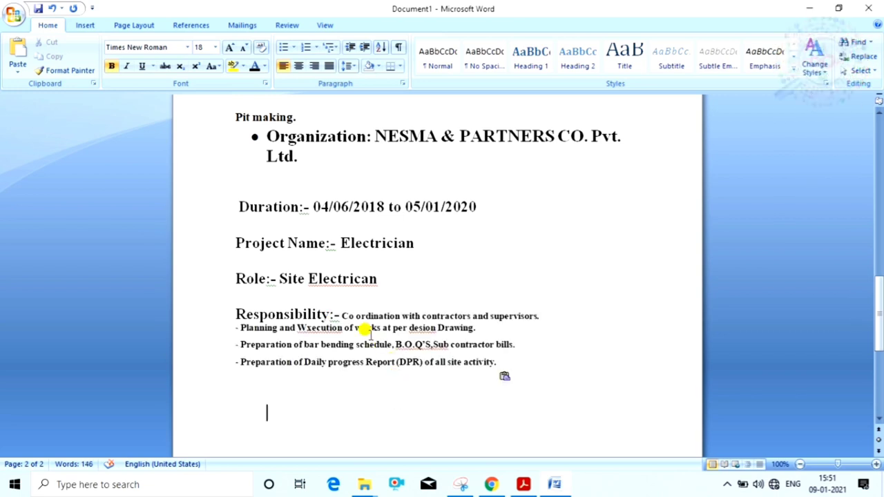
Step: Make the pasted NESMA responsibilities bold at font size 16
drag(340, 316, 447, 387)
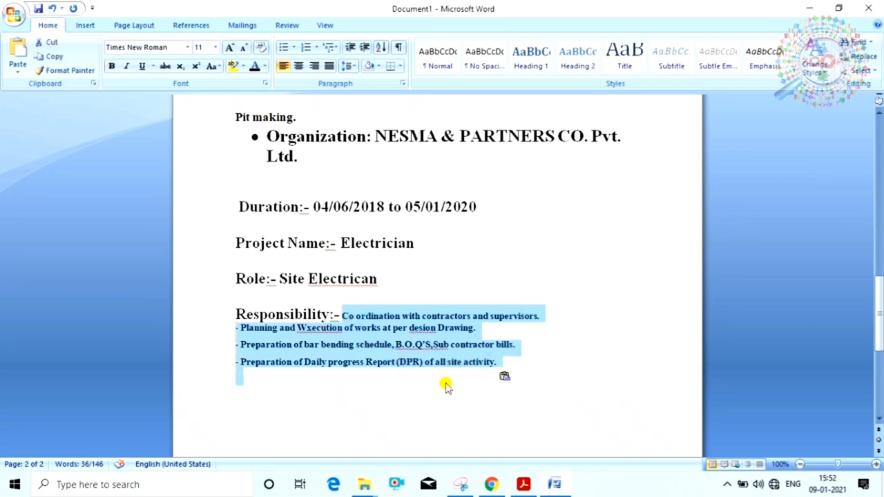
drag(446, 387, 507, 370)
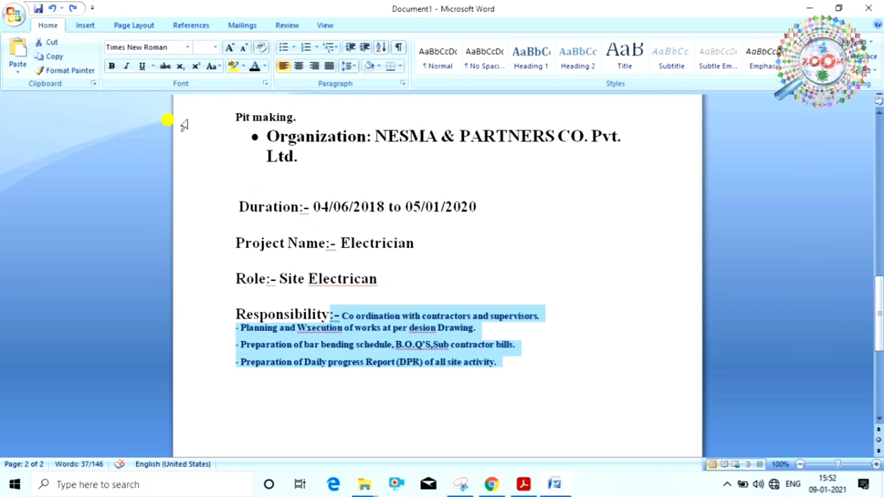
click(112, 68)
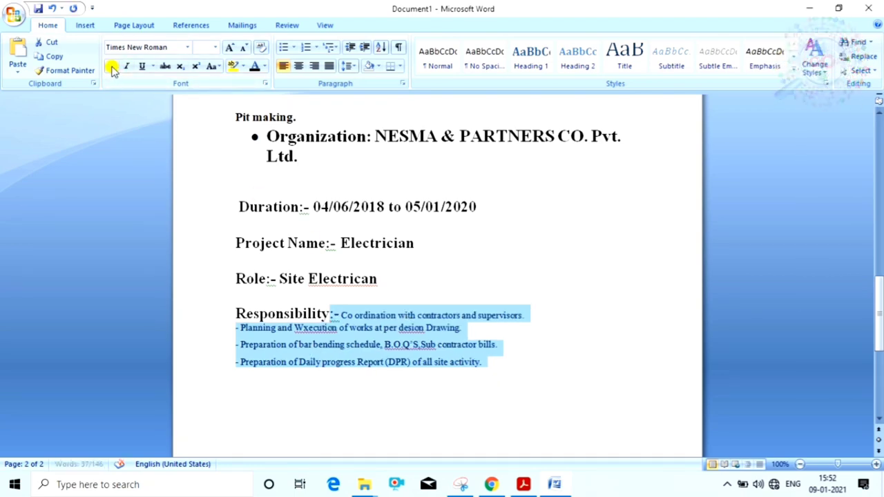
click(113, 68)
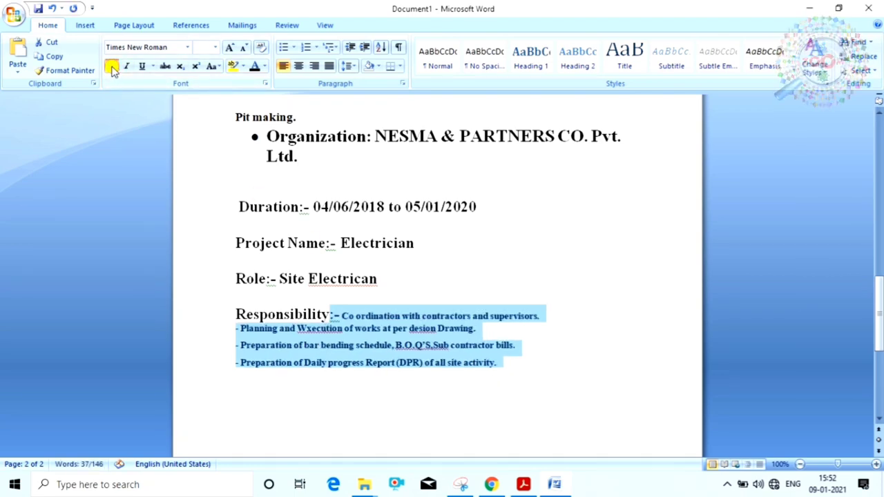
click(215, 47)
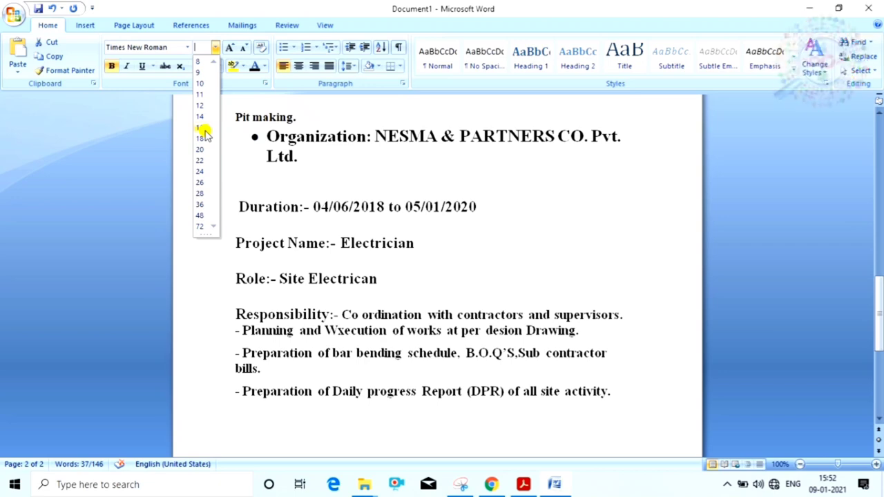
click(201, 135)
Step: Remove the leading dashes and tidy the blank lines around the responsibilities
click(375, 408)
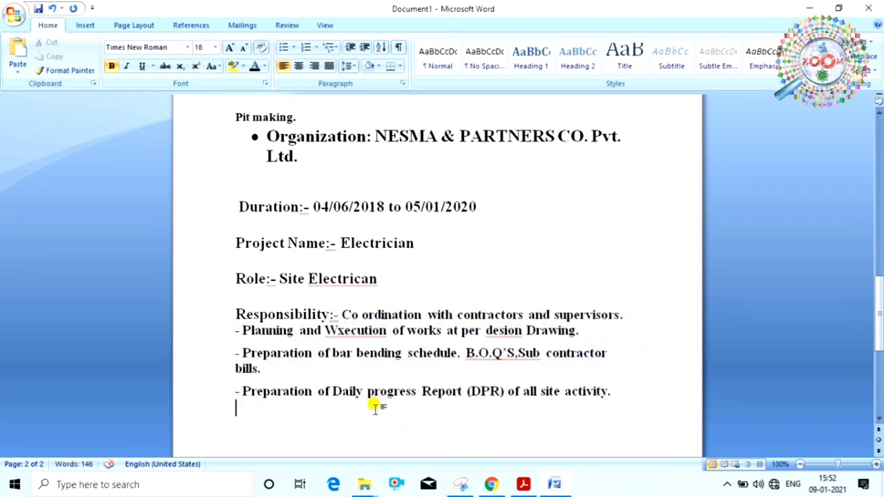
key(ctrl+z)
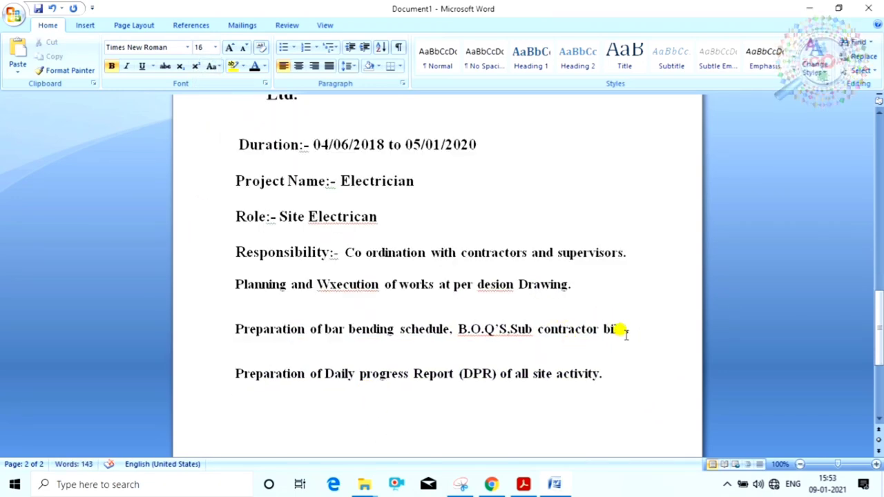
key(Return)
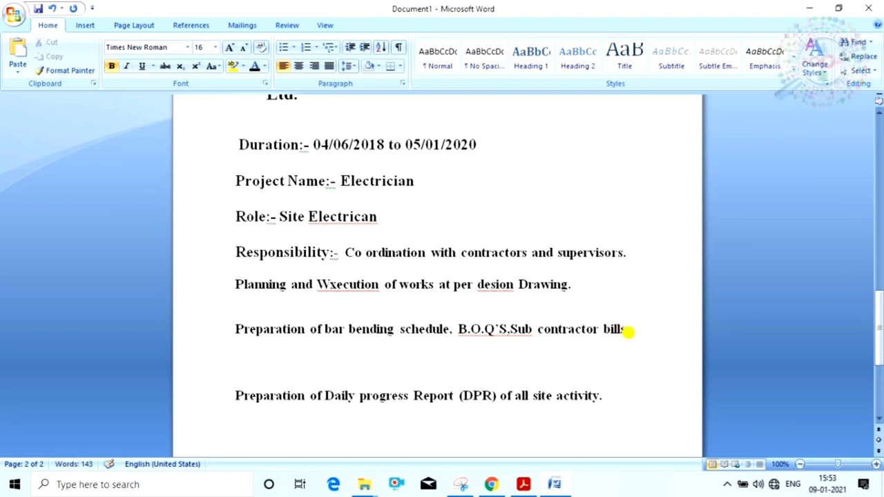
key(BackSpace)
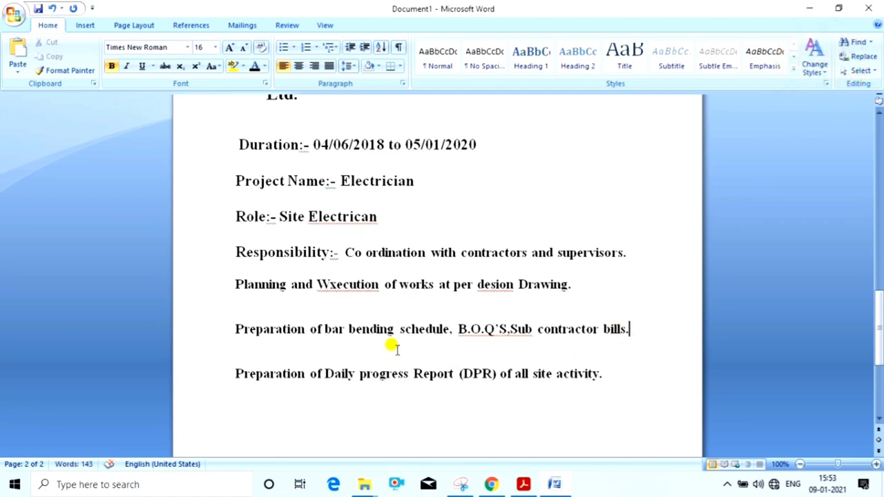
scroll(393, 349, down, 1)
click(272, 370)
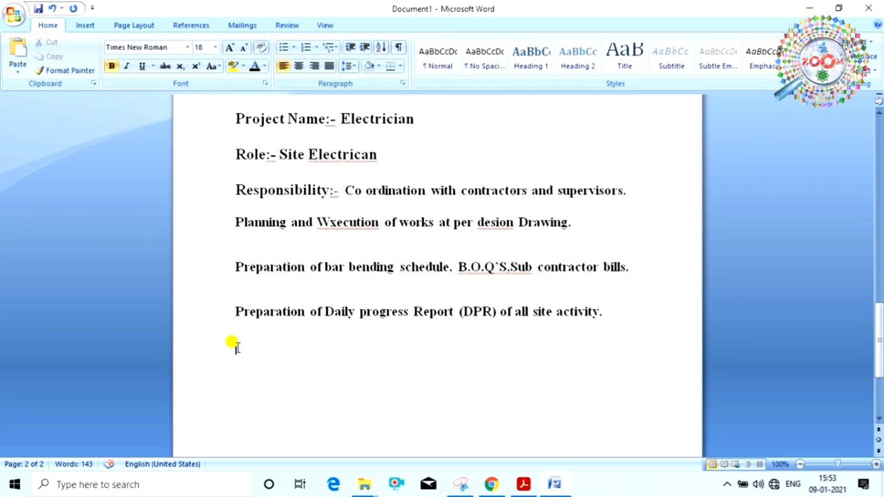
Step: Type the 'Desiganition' heading, underline it while keeping it bold, and start a new line
text(Desiganition)
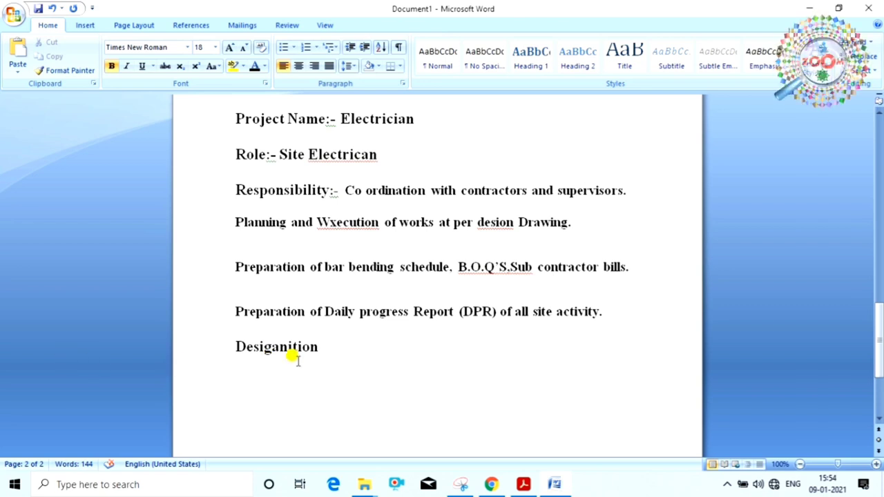
click(227, 346)
click(143, 65)
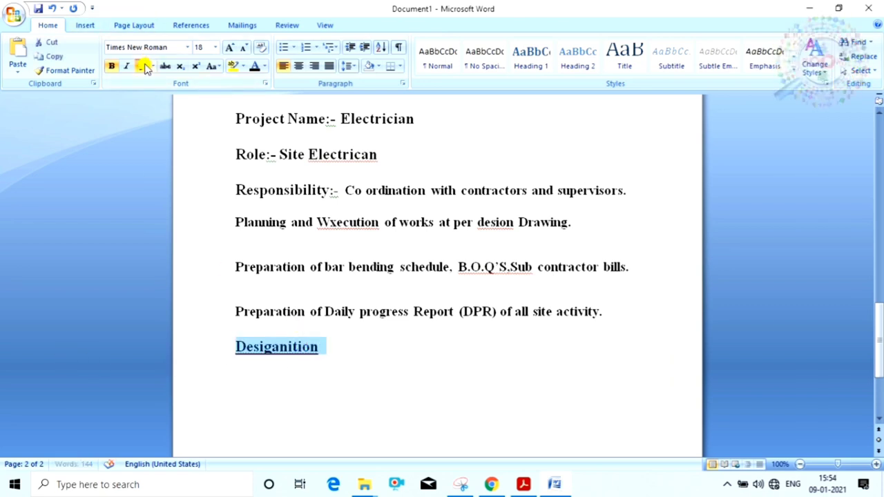
click(111, 67)
click(111, 67)
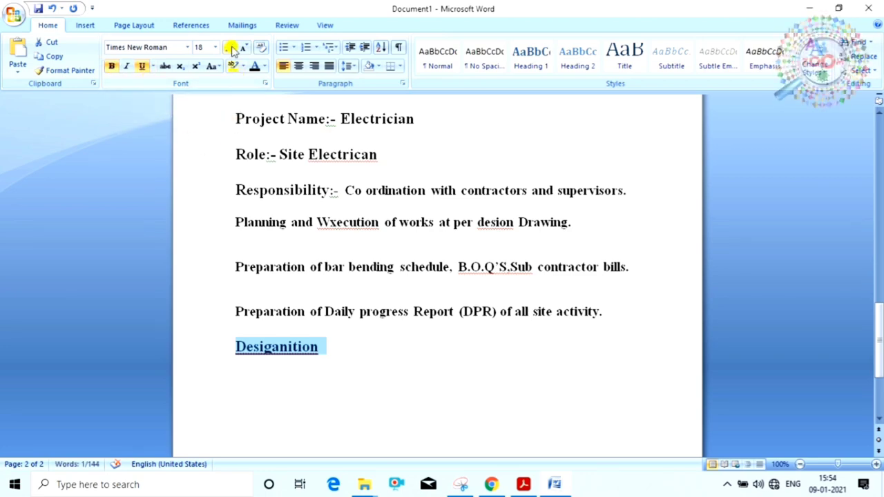
click(215, 49)
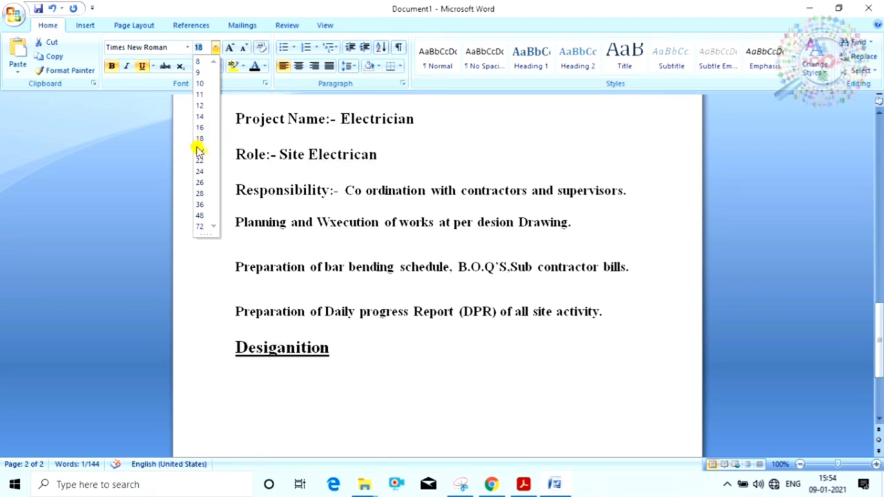
key(Escape)
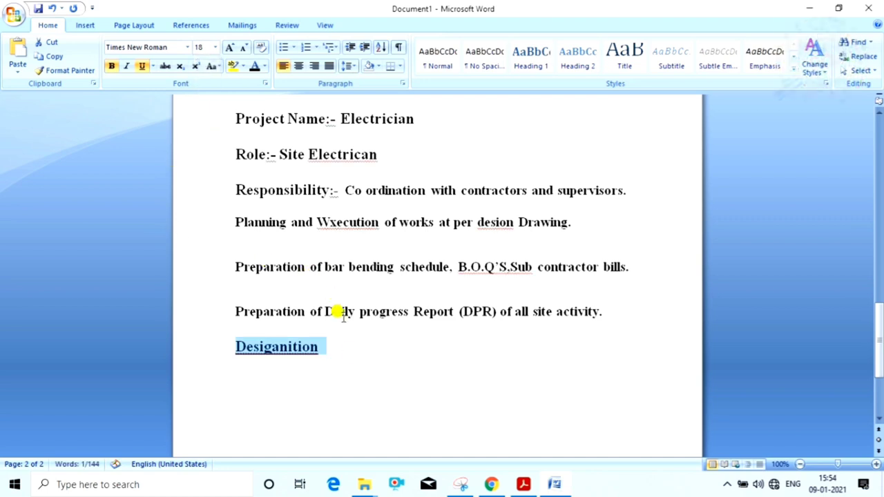
click(342, 353)
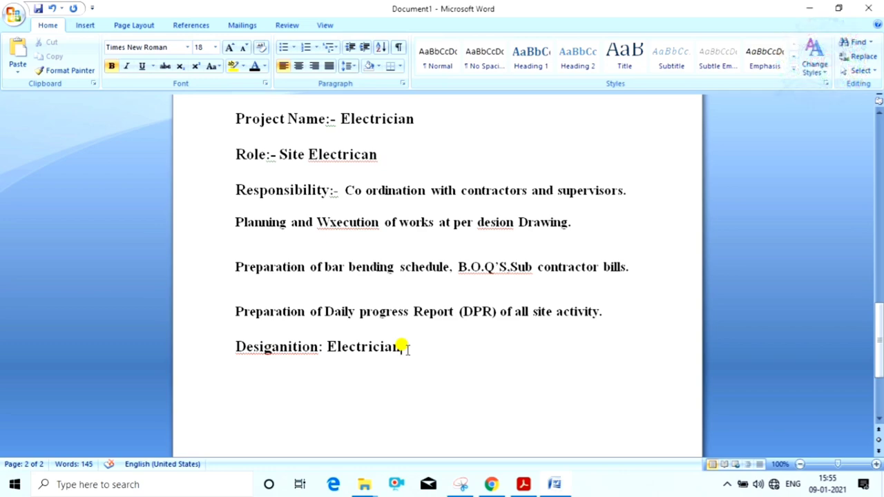
key(Return)
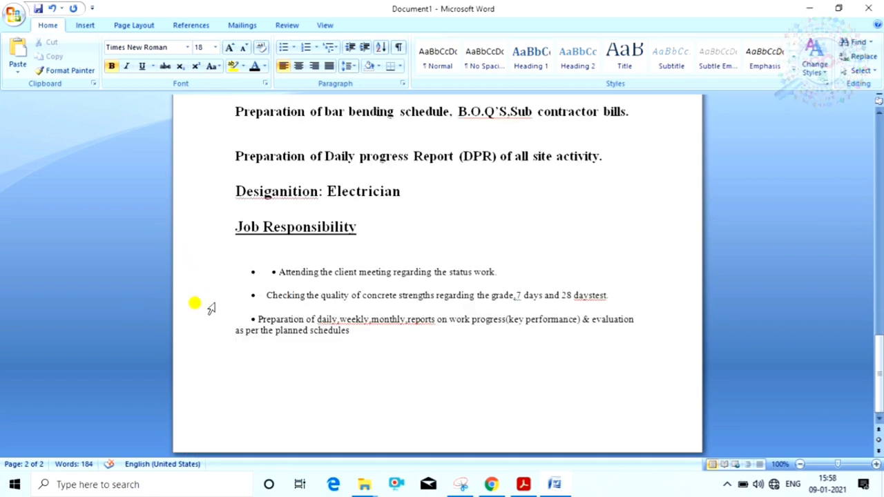
Step: Remove the extra bullet from the first duty and bold the three duty lines
click(253, 272)
key(BackSpace)
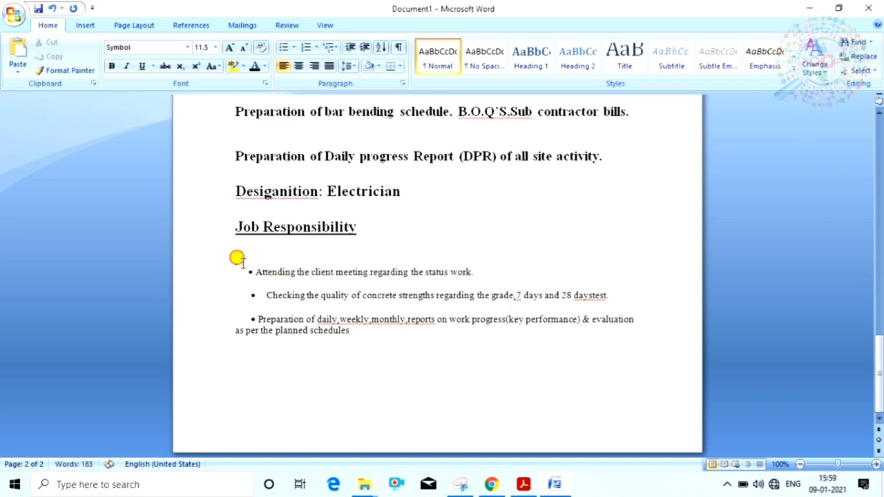
mouse_move(236, 255)
mouse_down()
mouse_move(320, 367)
mouse_move(365, 355)
mouse_up()
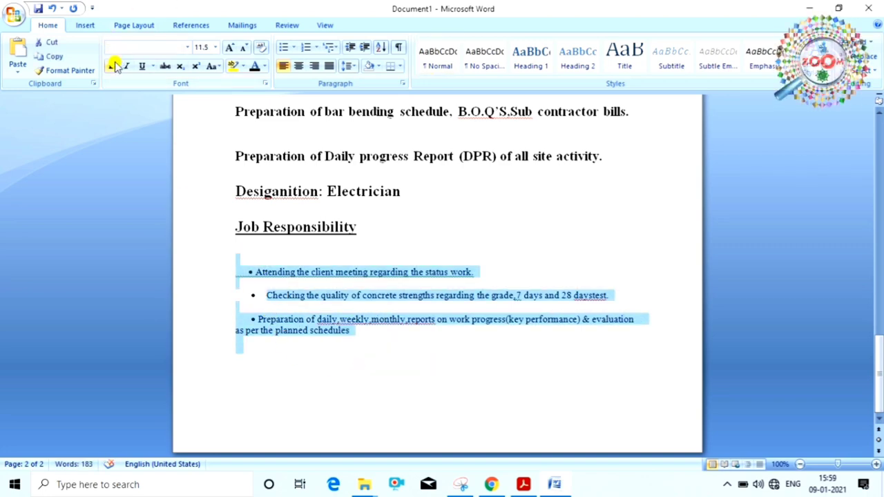
click(365, 395)
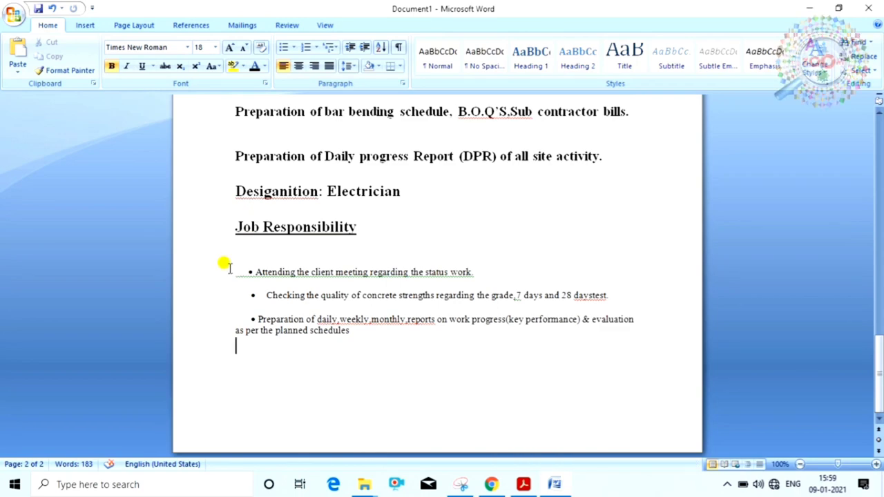
drag(223, 262, 331, 353)
click(112, 65)
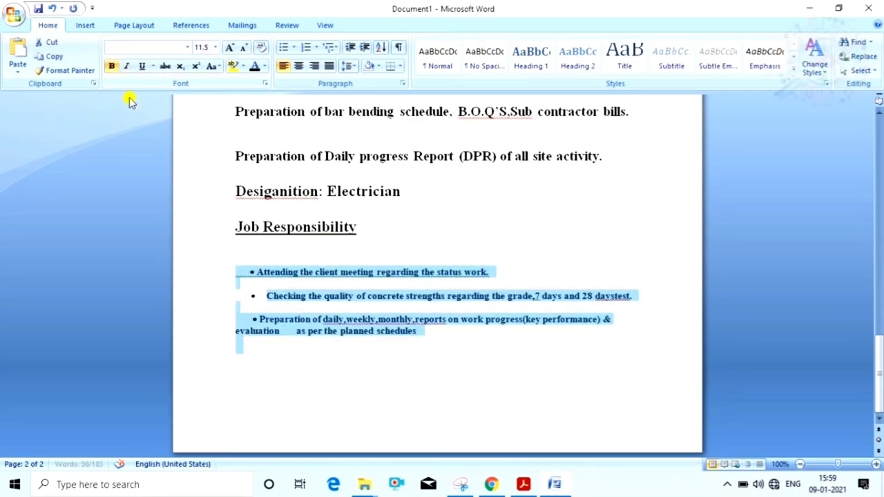
click(386, 391)
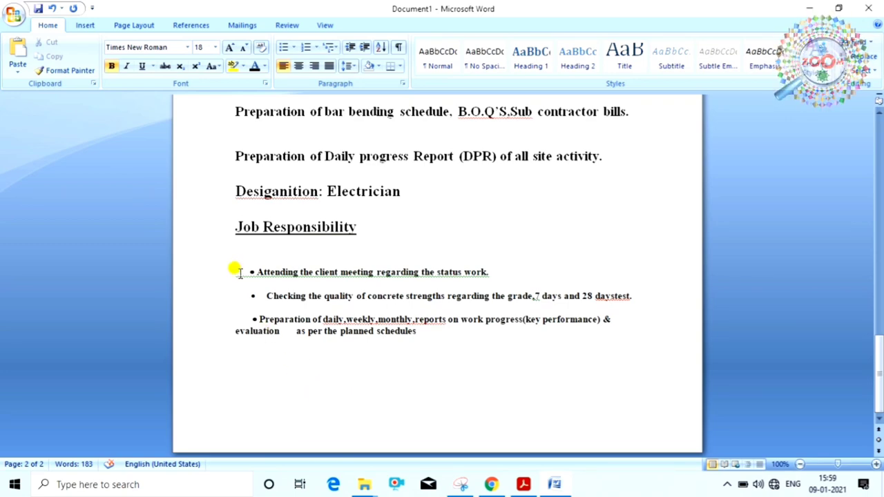
Step: Leave the duty bullets bold without underline, then paste the RESPONSIBILITIES list below
drag(236, 271, 389, 333)
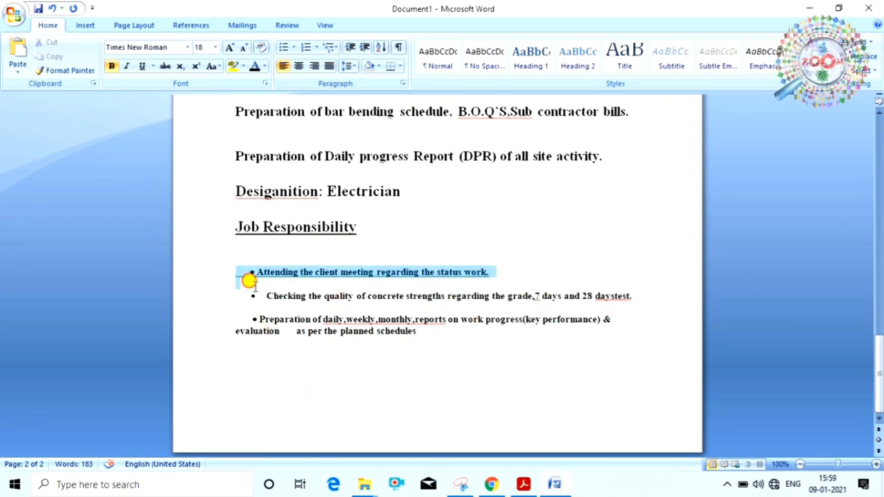
click(112, 66)
click(349, 353)
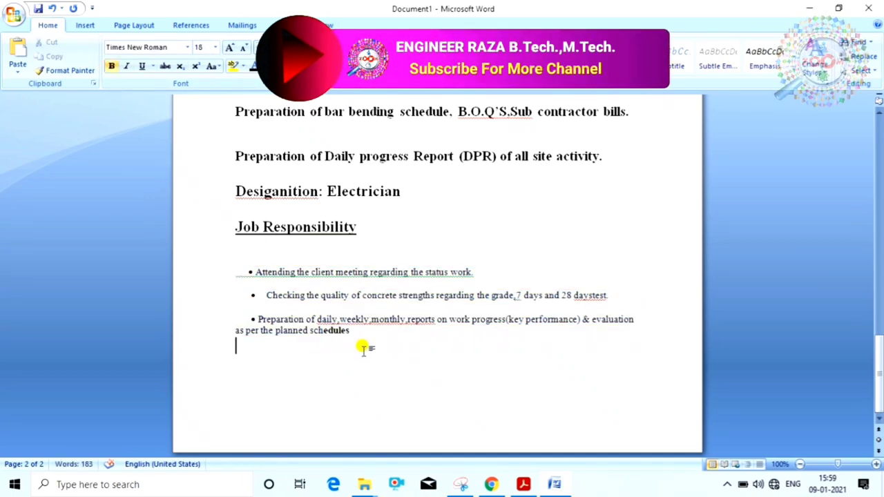
shift+click(240, 251)
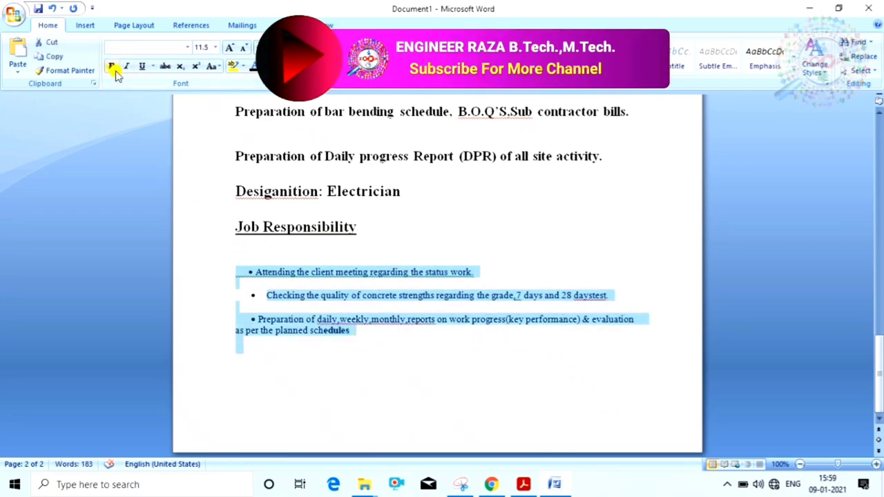
click(143, 67)
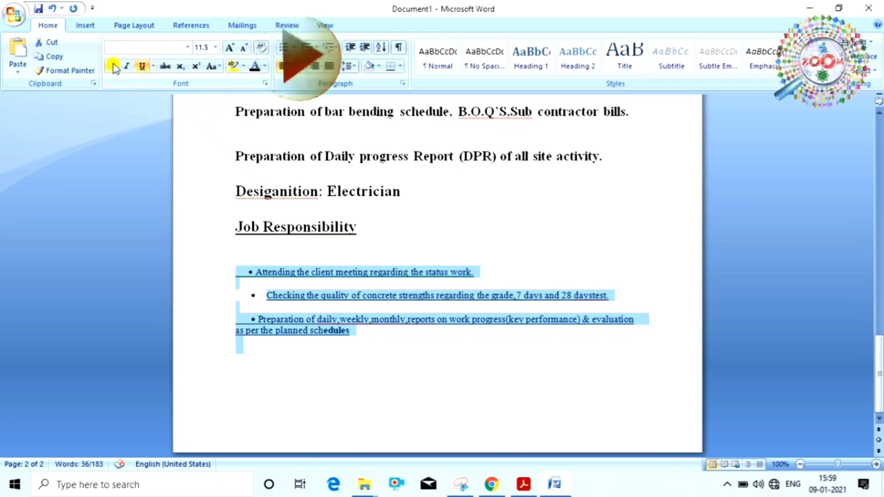
click(111, 66)
click(339, 392)
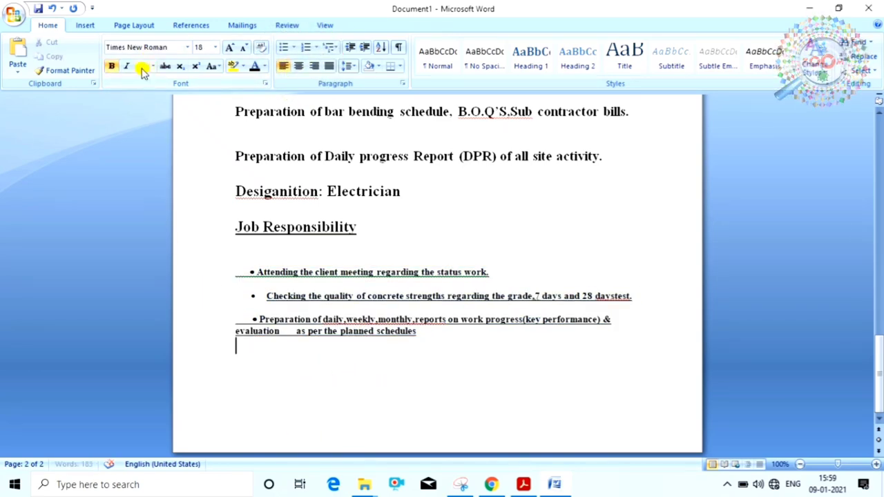
drag(235, 257, 425, 380)
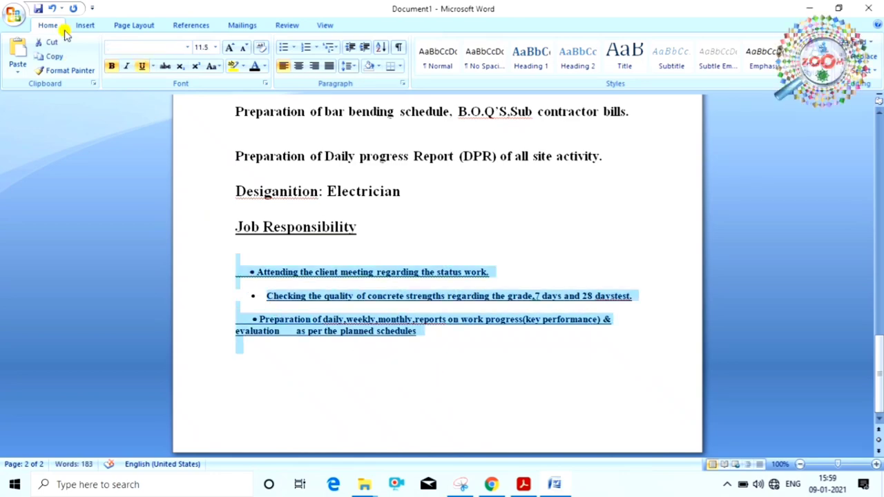
click(141, 66)
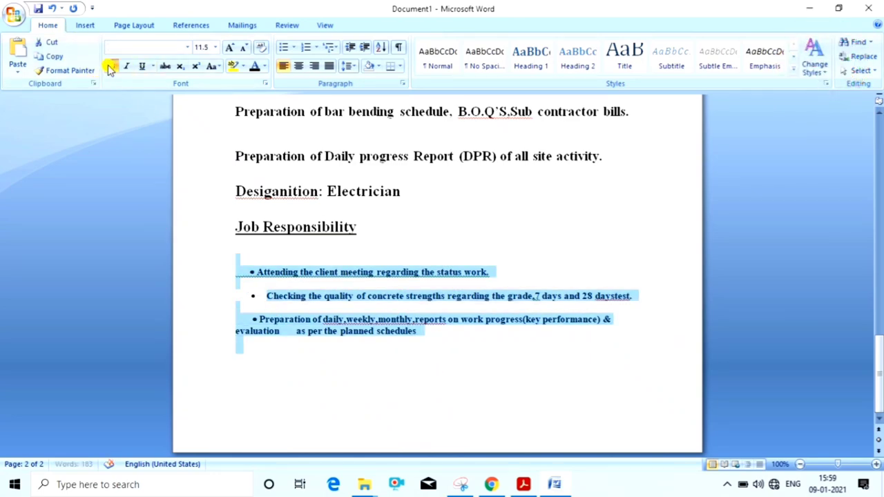
click(322, 385)
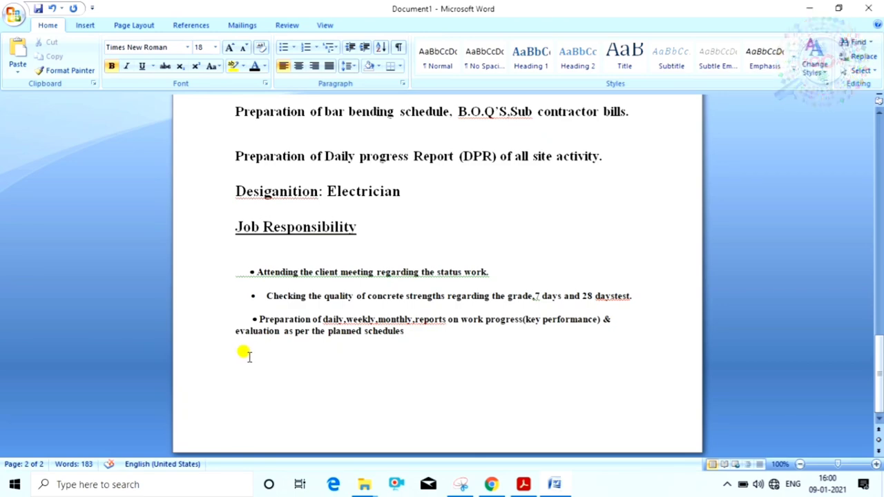
key(ctrl+v)
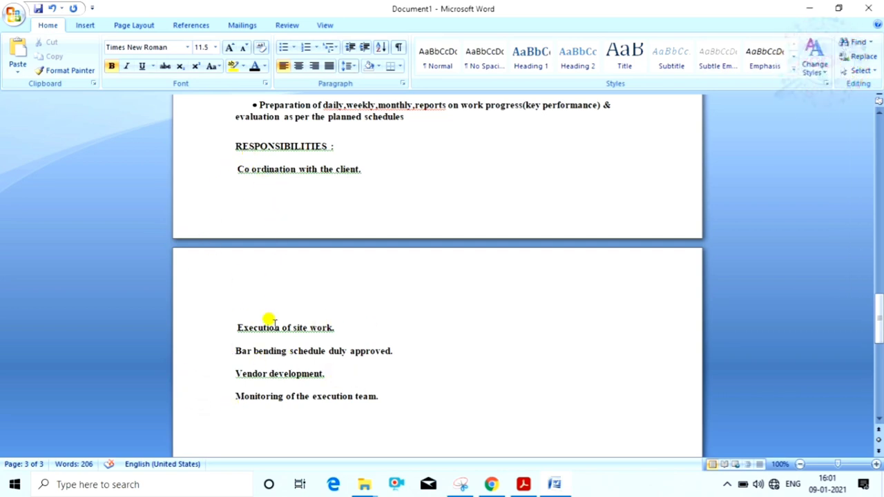
Step: Paste the KEY RESPONSIBILITIES HANDLED block on a new line after the execution-team line
scroll(301, 366, down, 1)
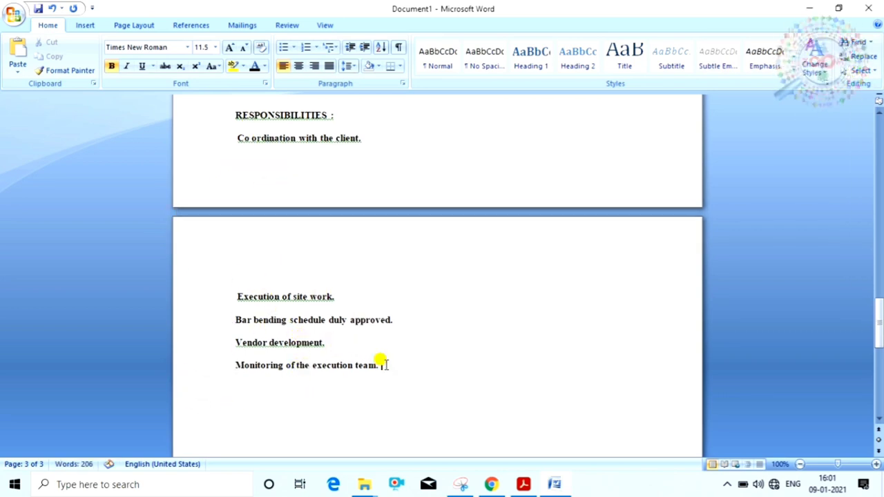
click(384, 365)
key(Return)
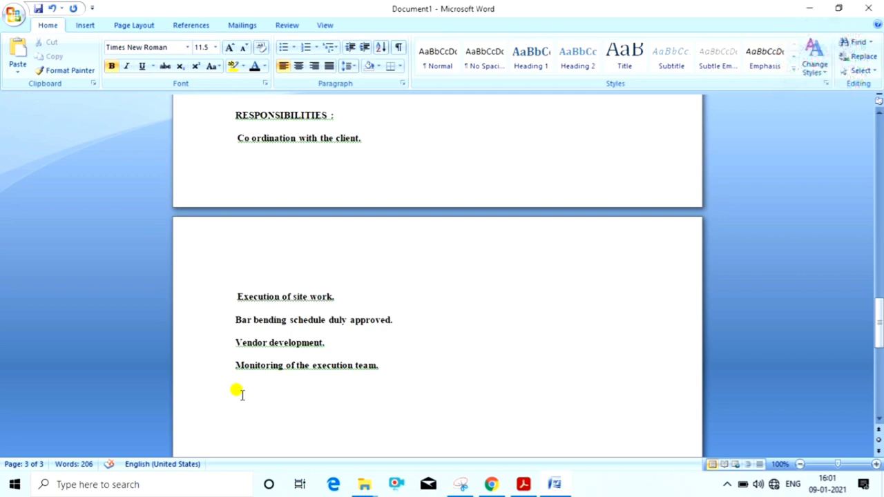
text(KEY RESPONSIBILITIES  HANDLED: Preparation of daily,weekly,monthly,reports on work progress(key performance) & evaluation as per the planned schedules.   Maintaining quality standards for all structure works.  Supervision of the working labour to ensure strict conformance to method,quality and safety.)
Step: Bold the KEY RESPONSIBILITIES HANDLED: heading and add a blank line after it
drag(228, 293, 398, 305)
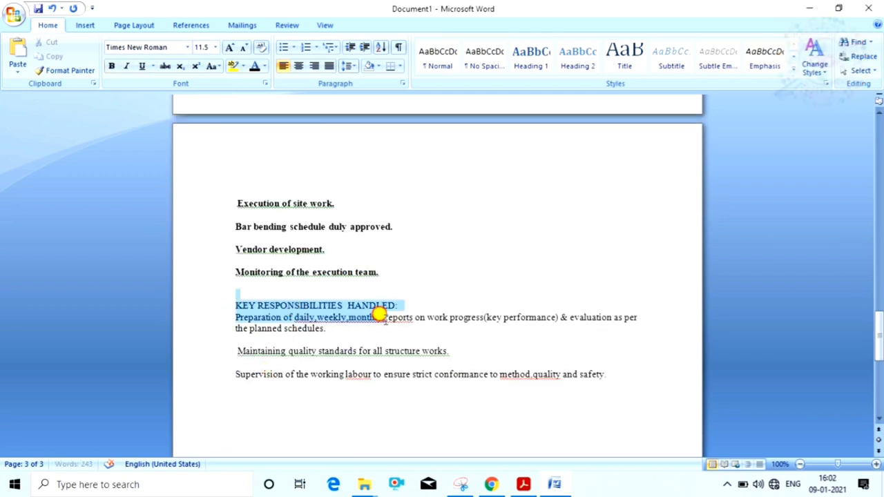
click(111, 65)
click(435, 294)
click(413, 304)
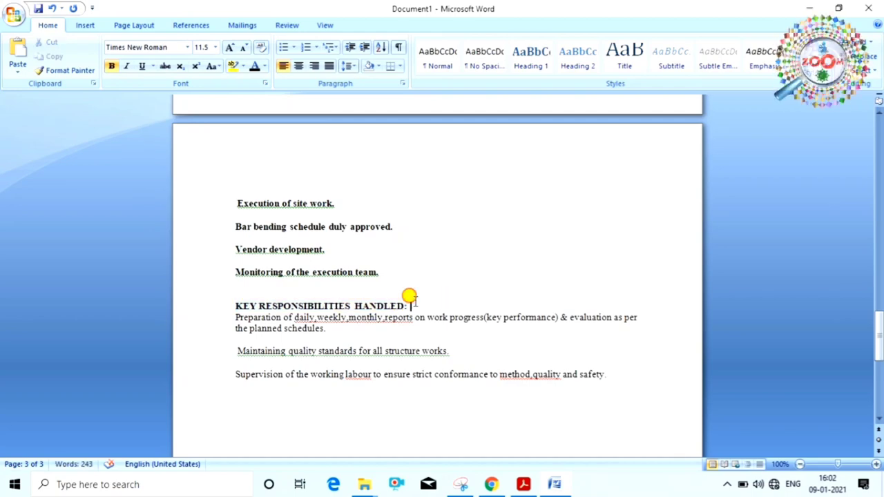
key(Return)
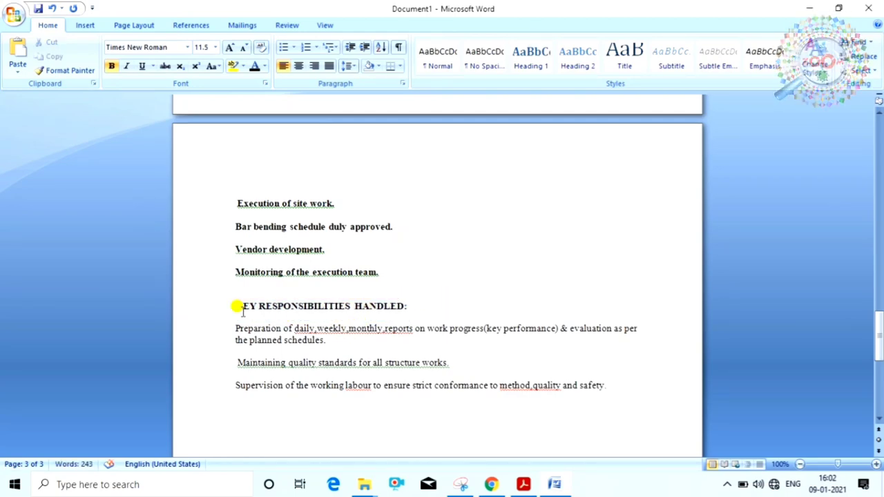
Step: Make the three duty paragraphs, from Preparation onward, bold
triple_click(239, 340)
drag(238, 340, 573, 387)
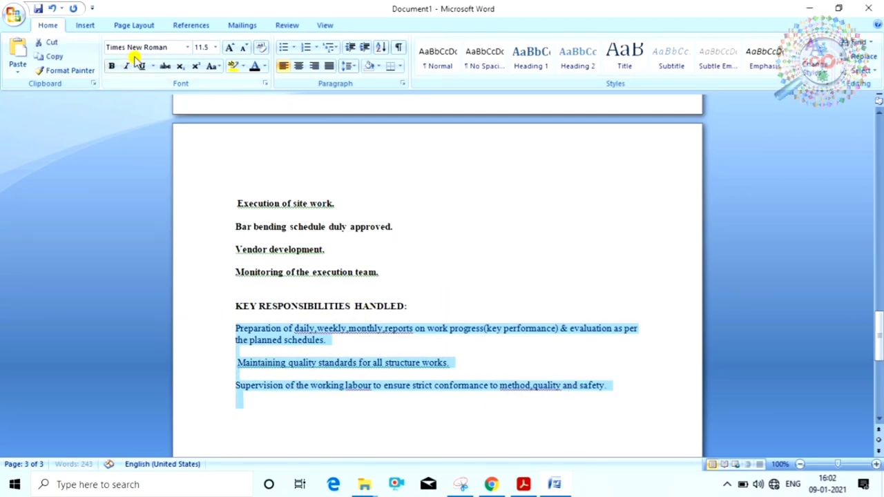
click(111, 67)
click(408, 405)
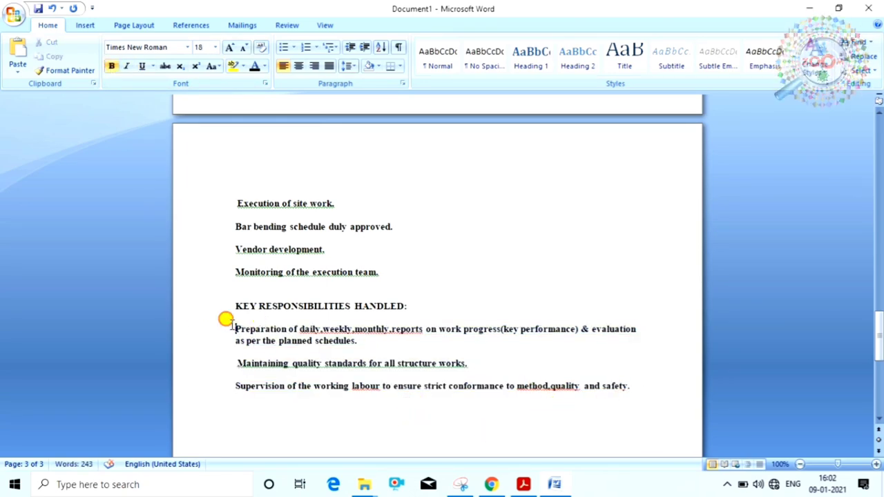
mouse_move(235, 329)
mouse_down()
mouse_move(359, 359)
mouse_move(592, 394)
mouse_up()
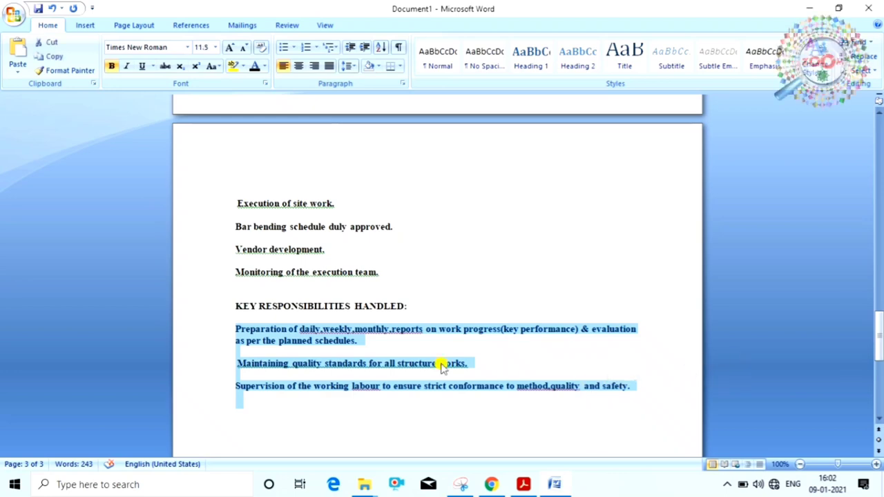
click(264, 67)
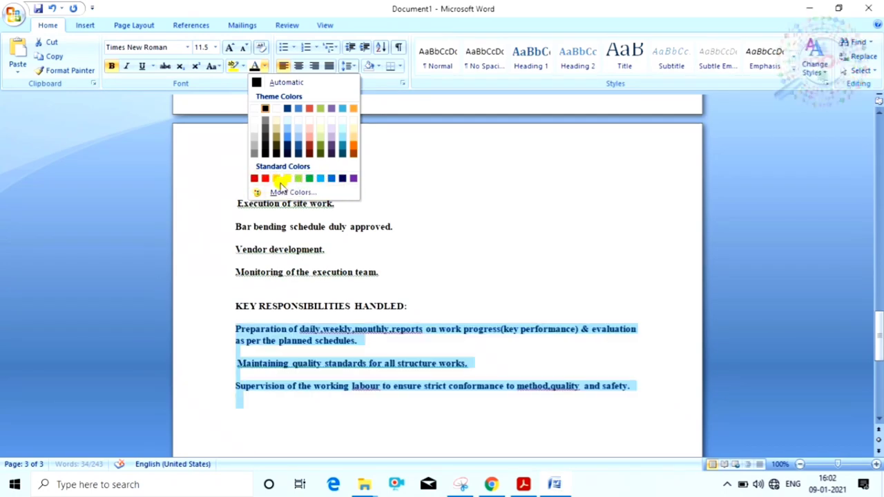
click(264, 111)
key(ctrl+End)
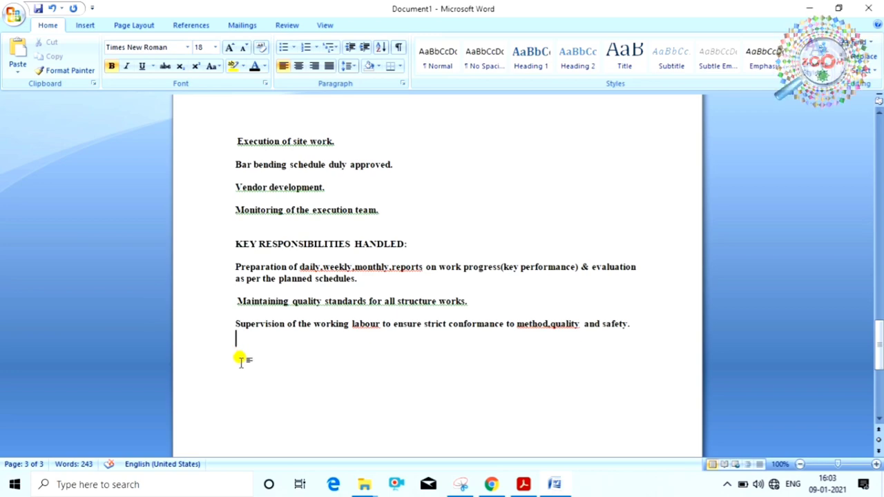
Step: Paste the STRENGTHS block, bold its heading and add a blank line after it
text(STRENGTHS: Team Facilitator - Honest,Punctuality,Responsibility Zeal to Achieve Capability to Work Under Pressure Result Oriented And Confident. - Having good mantal strength full devotion at given or planned work.)
drag(231, 351, 299, 345)
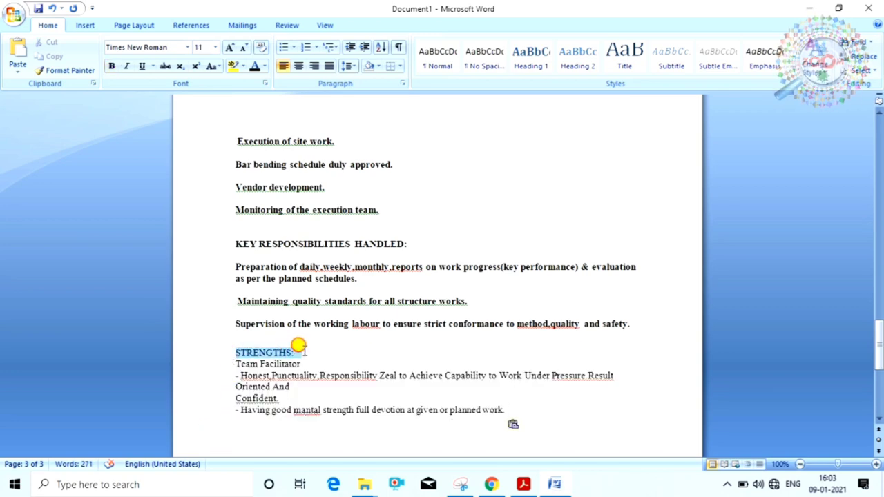
click(112, 66)
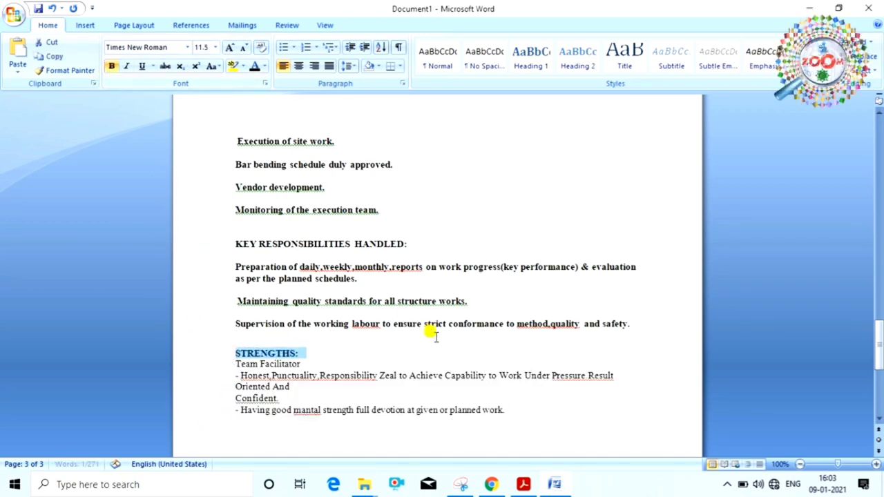
click(349, 353)
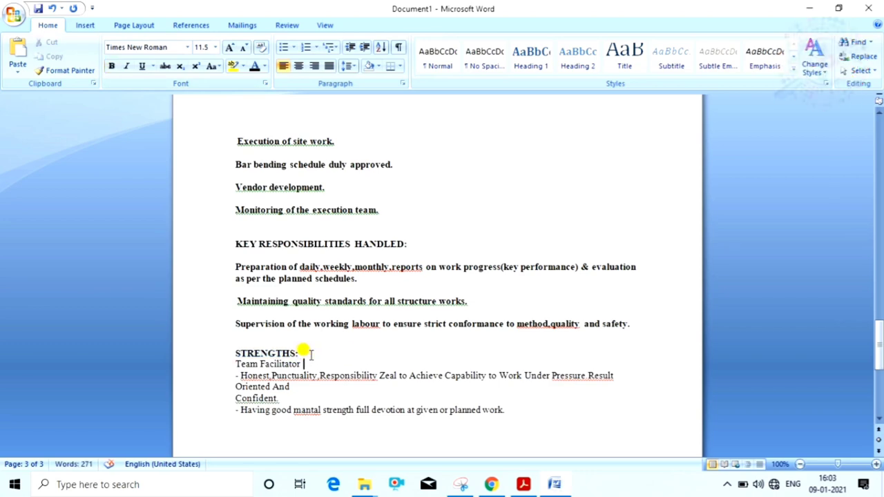
key(Return)
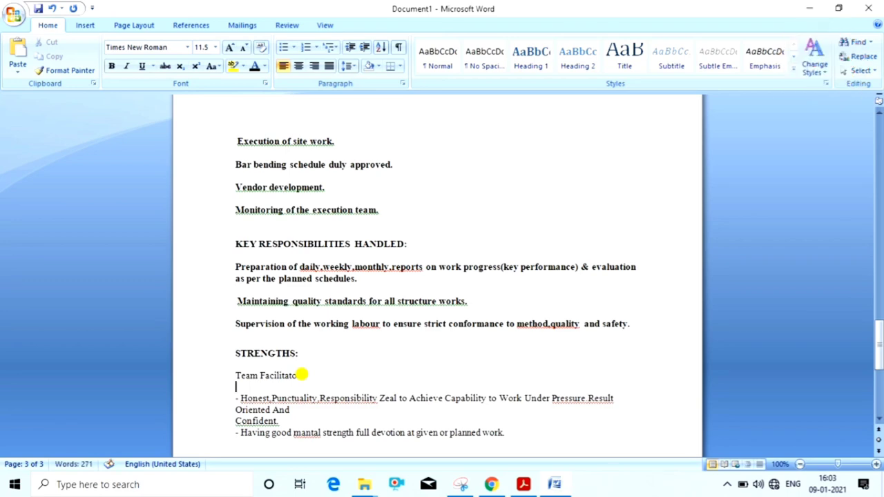
Step: Insert a blank line before 'Confident.' and bold the whole Strengths text
scroll(302, 375, down, 2)
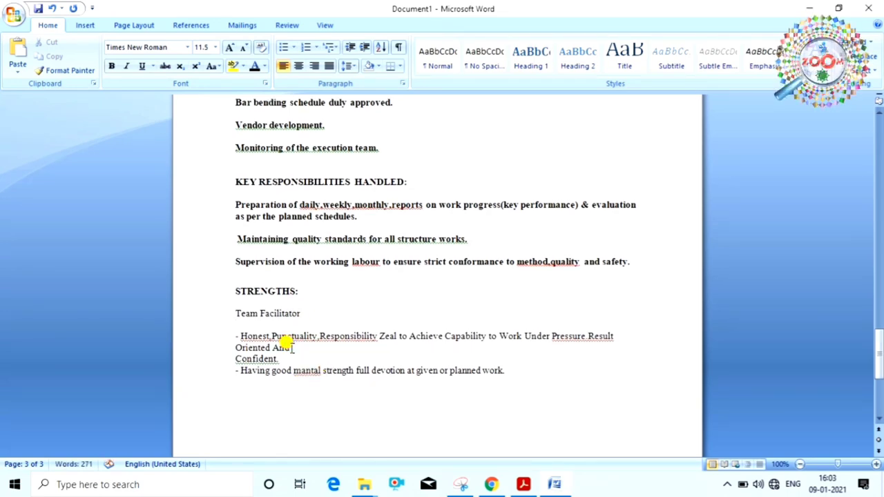
key(Return)
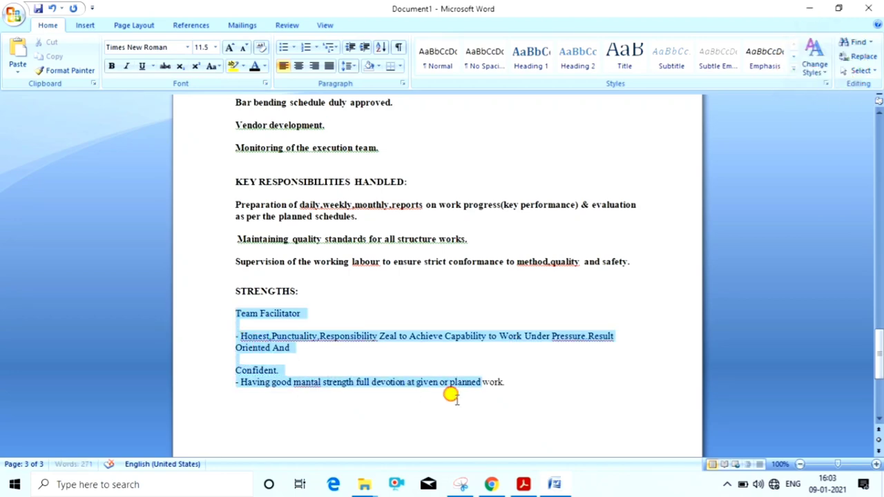
drag(233, 314, 507, 382)
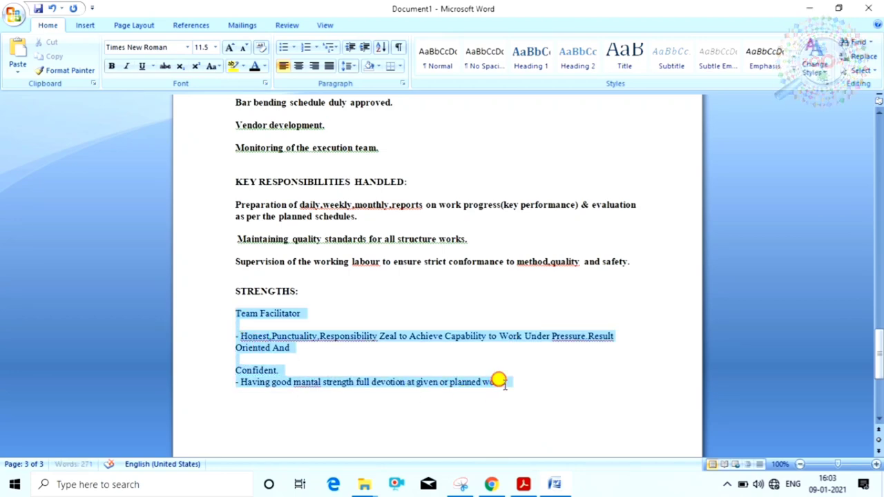
click(112, 66)
click(530, 409)
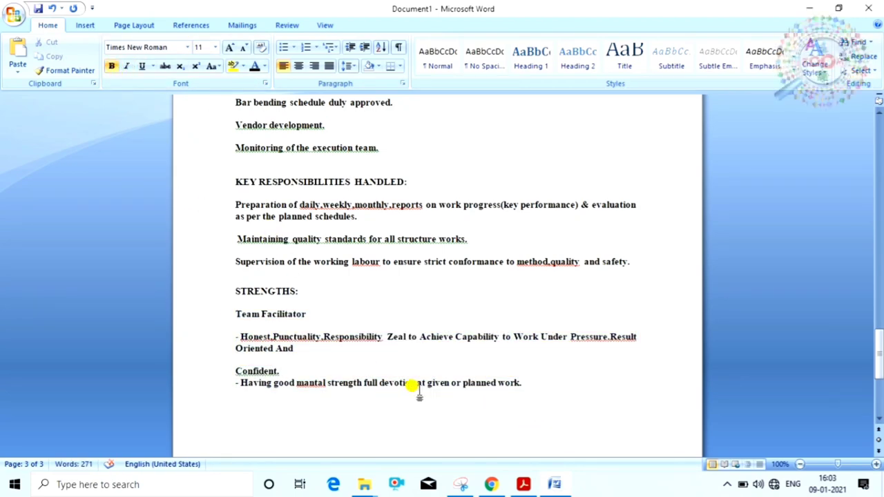
scroll(415, 389, down, 1)
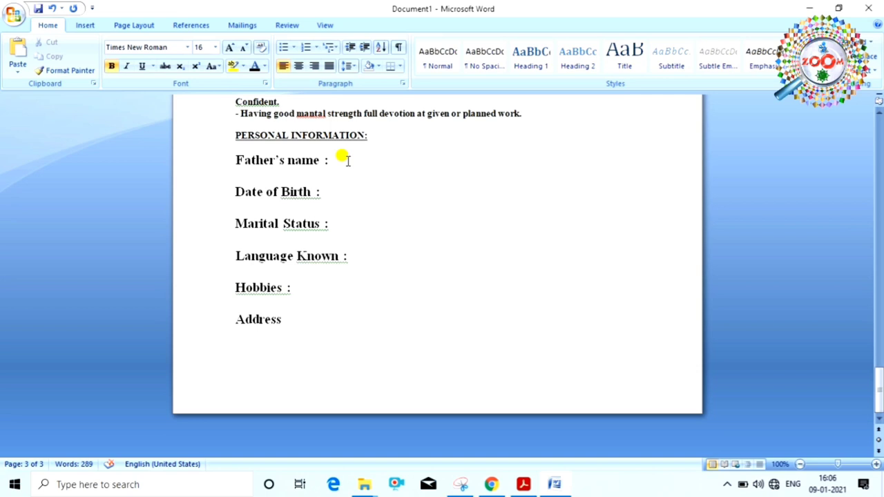
Step: Begin typing the father's name after the Father's name label
click(346, 160)
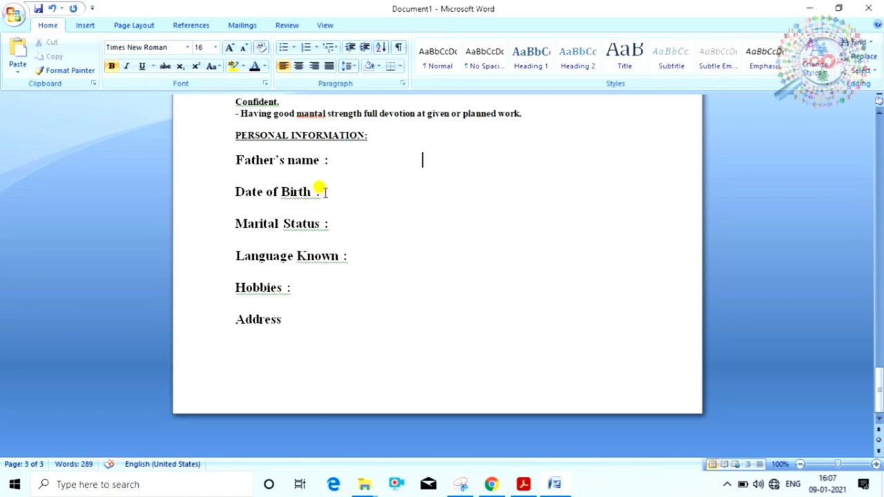
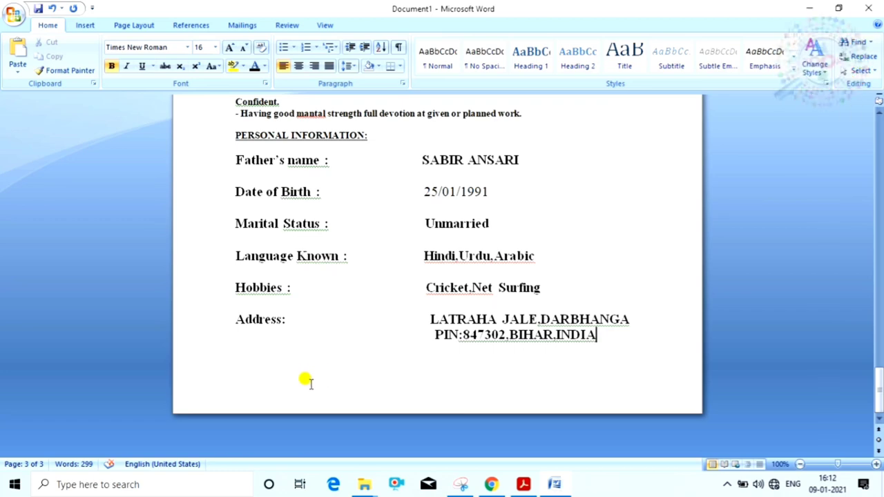
Step: Insert a page break and paste the passport details block on the new page
key(ctrl+Return)
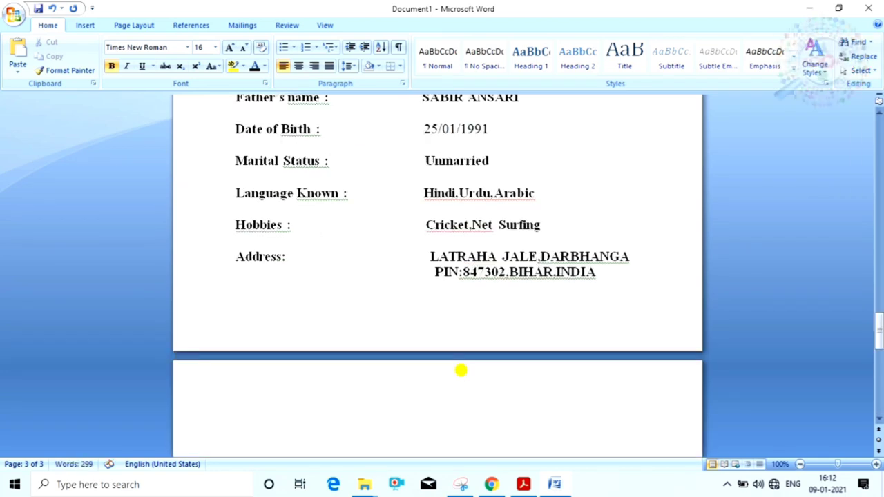
scroll(443, 377, down, 1)
scroll(405, 389, down, 1)
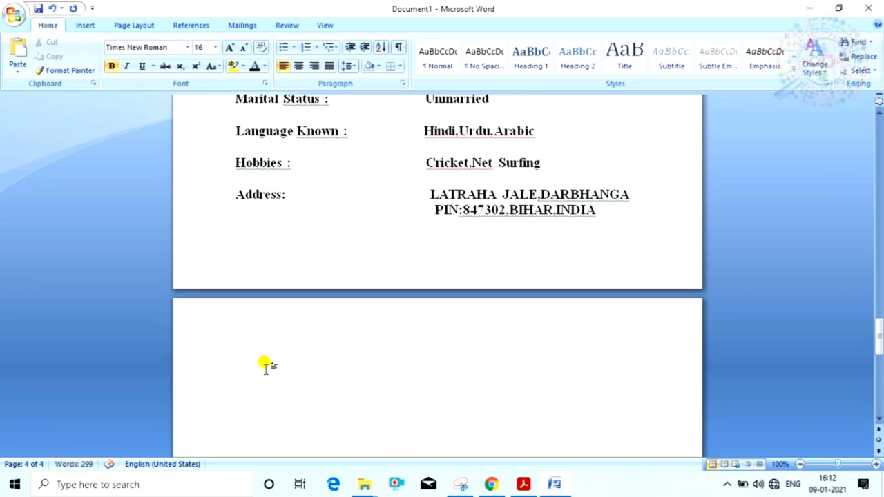
text(PASSPORT DETAILS: Passport No:- Place of issue:- Date of issue: - Date of Expiry:-)
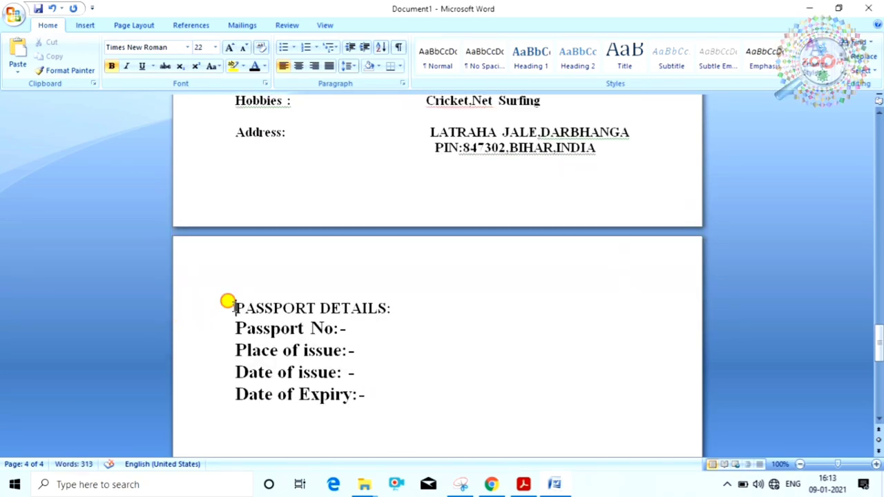
Step: Underline the PASSPORT DETAILS heading, ready to fill in the passport number
drag(230, 306, 401, 308)
click(141, 67)
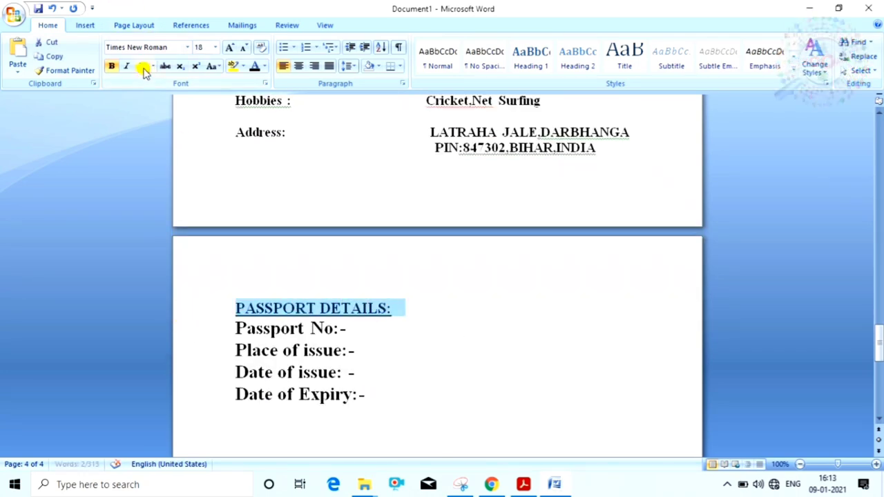
click(450, 371)
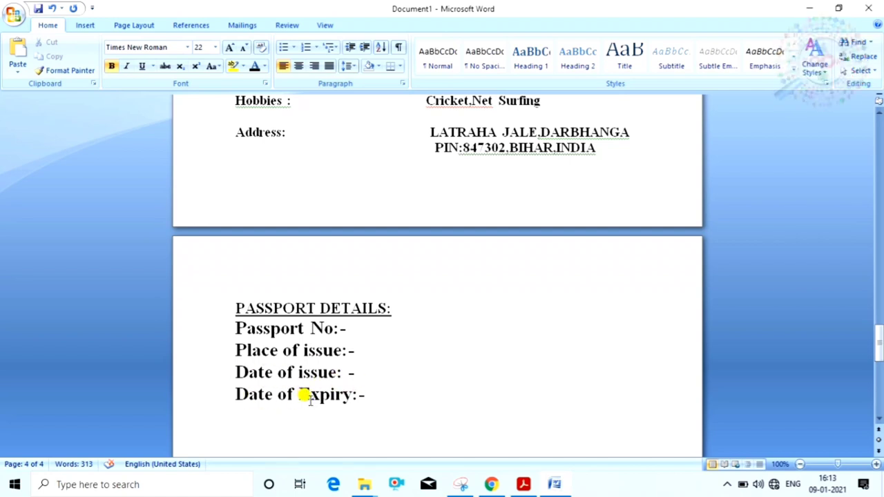
click(377, 333)
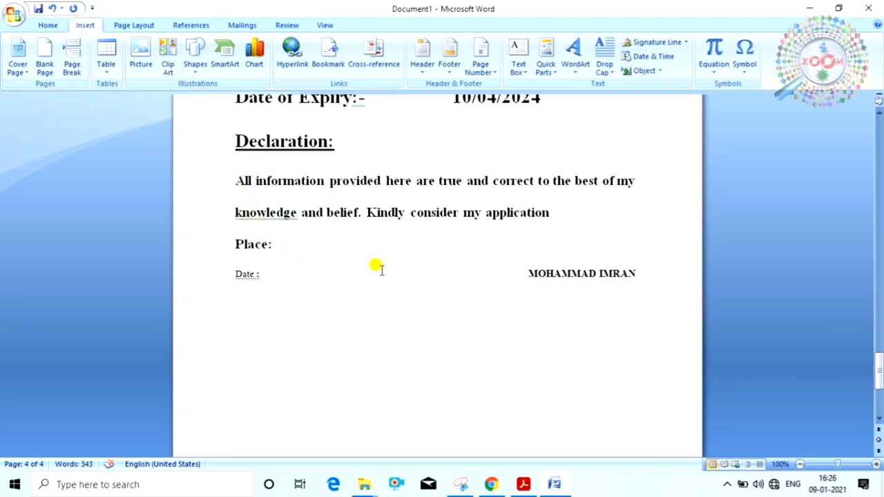
Step: Insert the Desktop photo 20210109_162234 at the top of the CV
scroll(382, 271, up, 6)
scroll(382, 271, up, 7)
scroll(381, 271, up, 6)
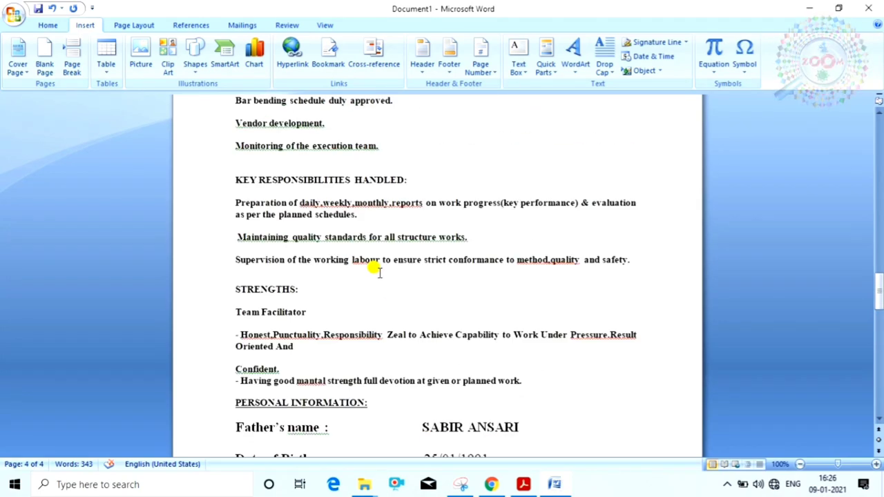
scroll(380, 273, up, 6)
scroll(377, 268, up, 6)
scroll(375, 264, up, 6)
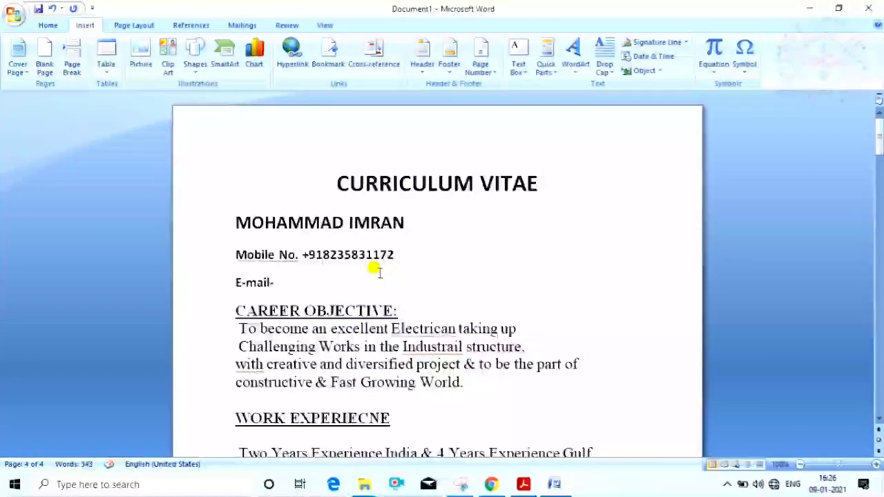
click(47, 25)
click(87, 28)
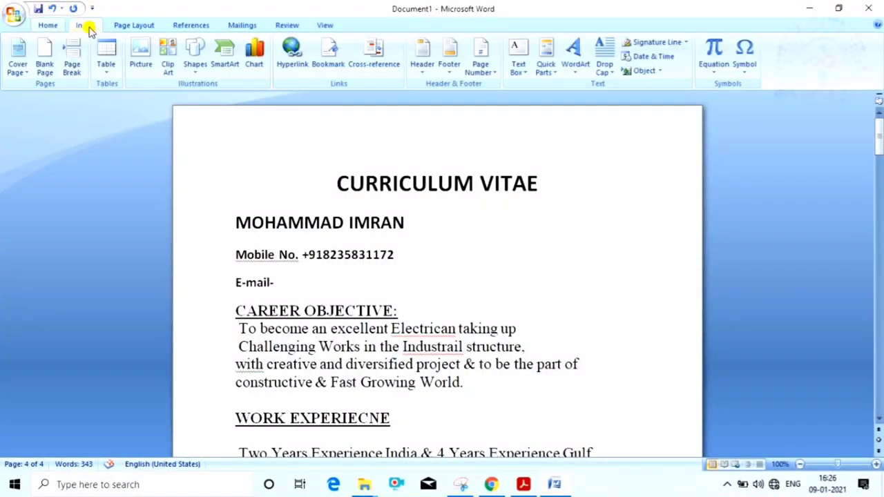
click(141, 62)
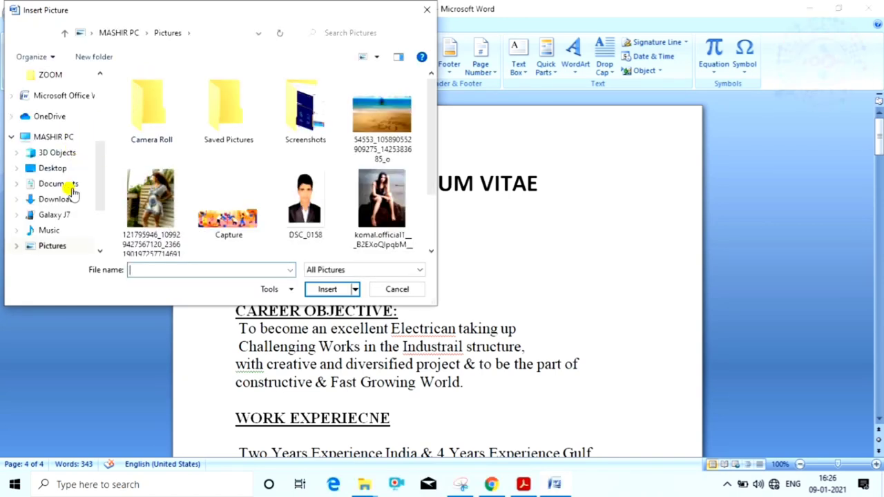
scroll(73, 159, down, 1)
scroll(69, 201, down, 3)
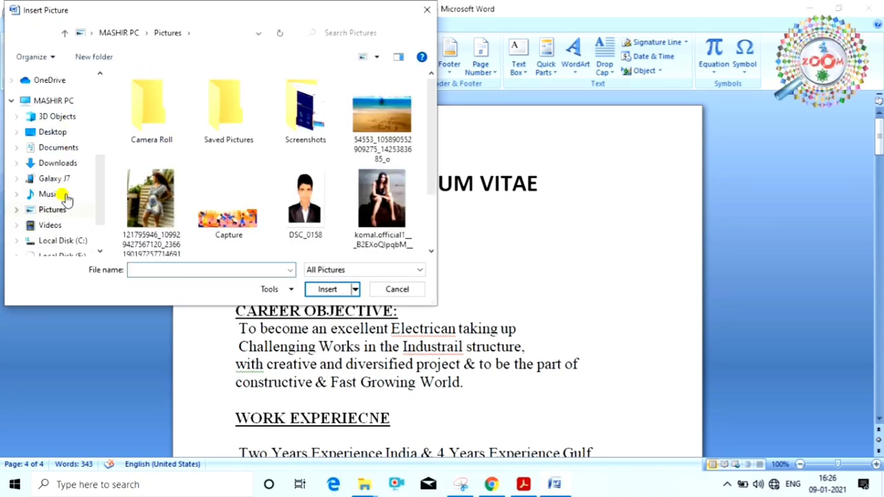
scroll(63, 173, down, 1)
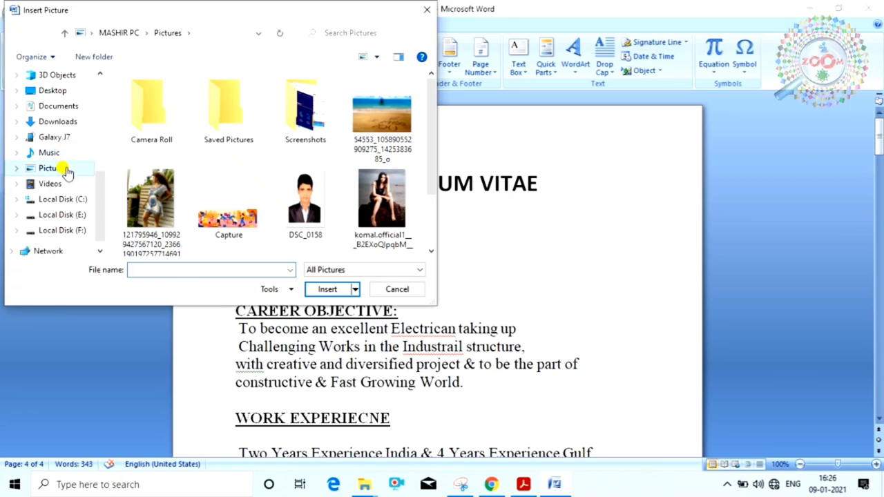
scroll(65, 170, down, 1)
click(58, 74)
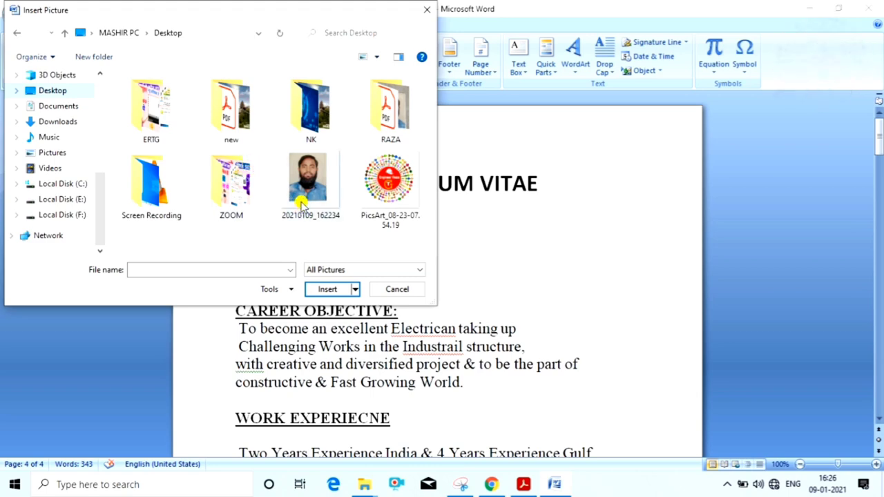
click(318, 190)
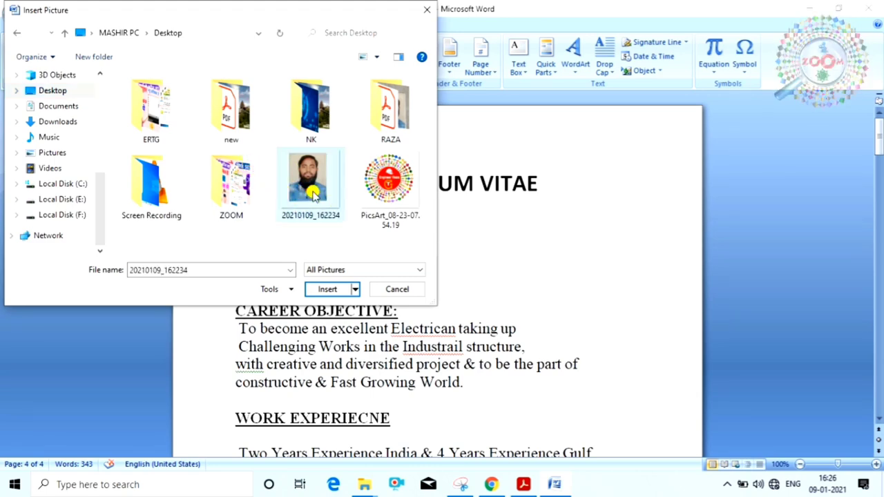
click(330, 290)
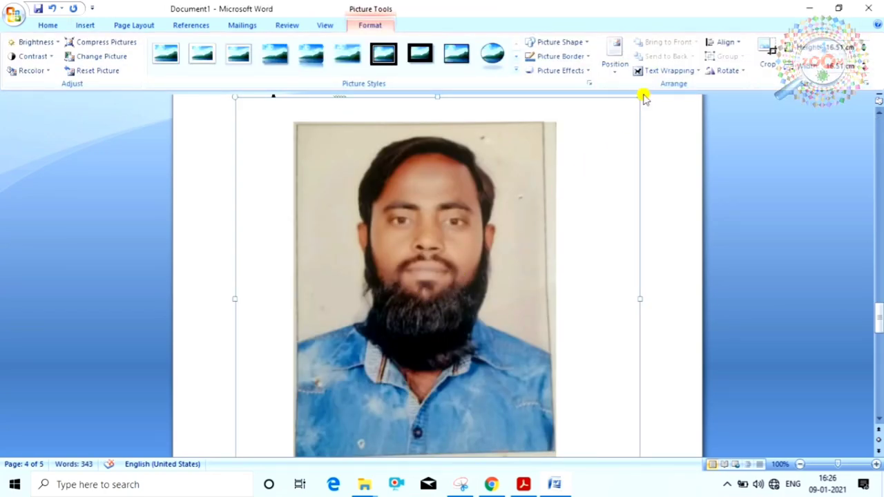
Step: Shrink the photo to a 3.76 cm passport-size square
mouse_move(636, 97)
mouse_down()
mouse_move(391, 347)
mouse_move(373, 341)
mouse_up()
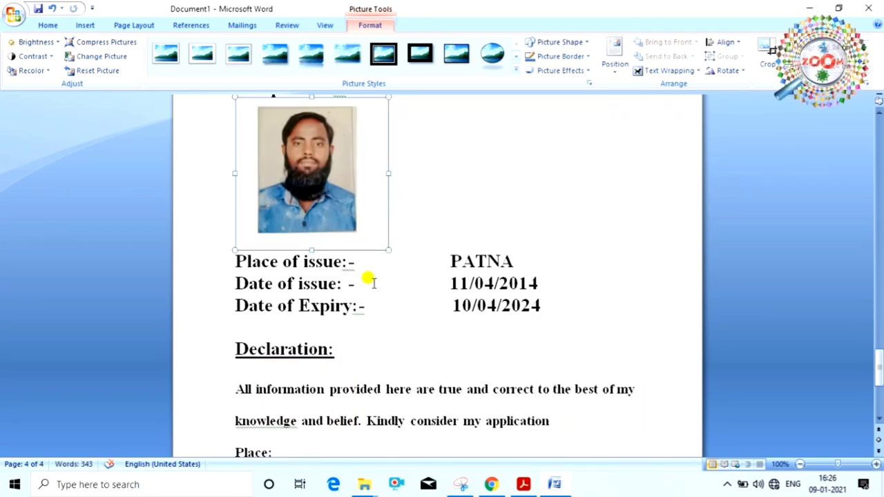
drag(231, 248, 336, 166)
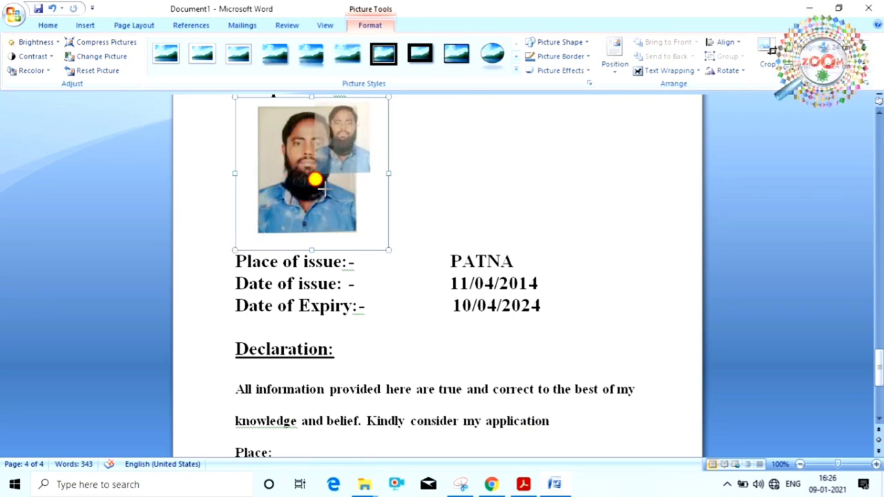
drag(337, 166, 312, 177)
Step: Try rotating and moving the photo, leaving it upright beside the passport details
scroll(608, 181, up, 3)
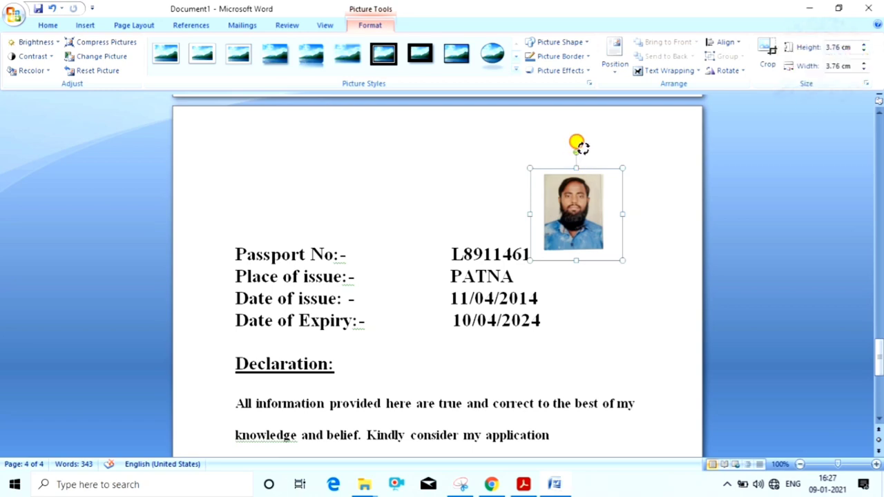
drag(577, 152, 609, 234)
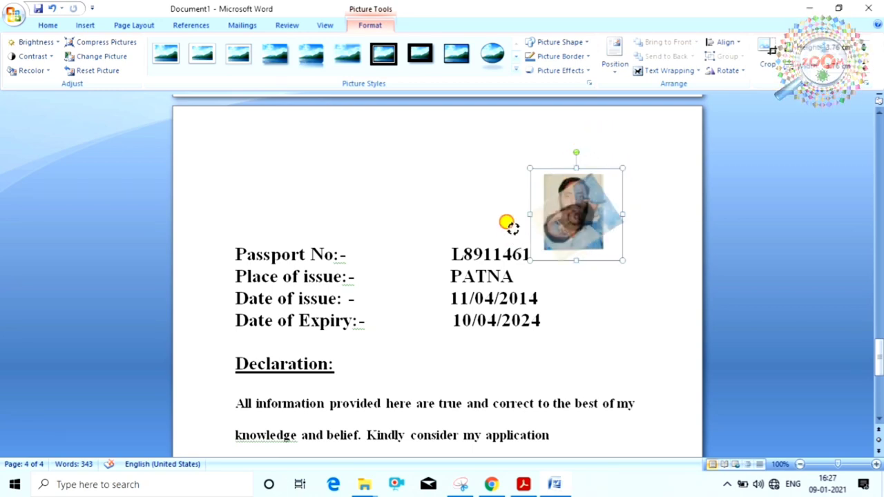
drag(609, 233, 579, 183)
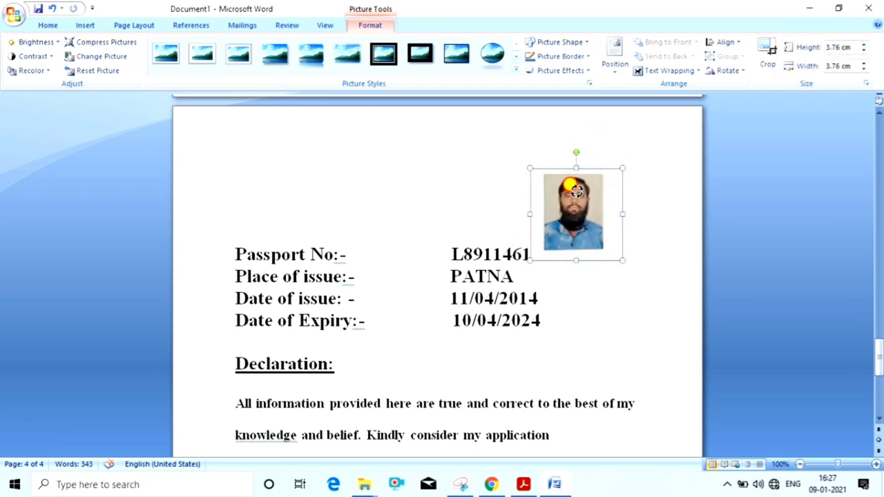
click(627, 319)
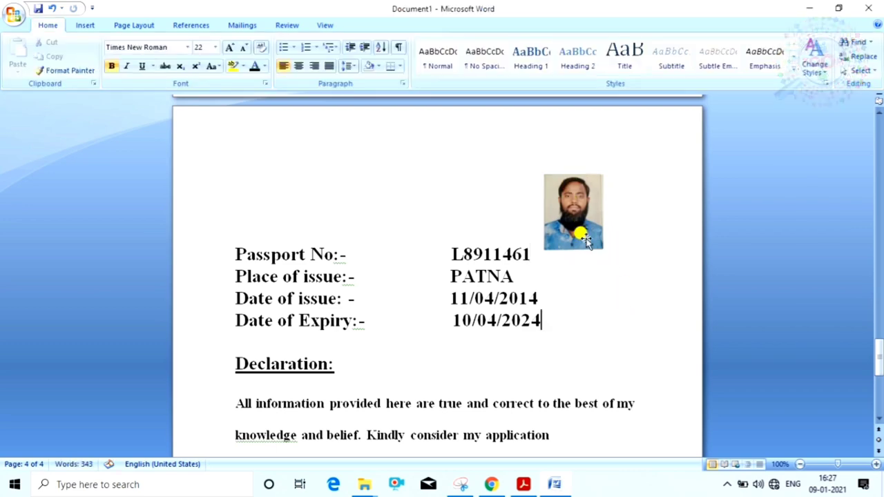
drag(580, 227, 624, 198)
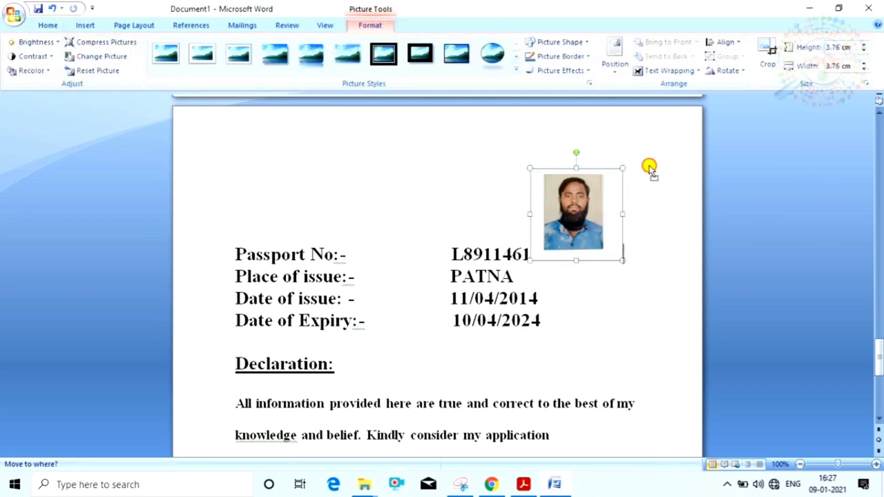
drag(624, 198, 641, 143)
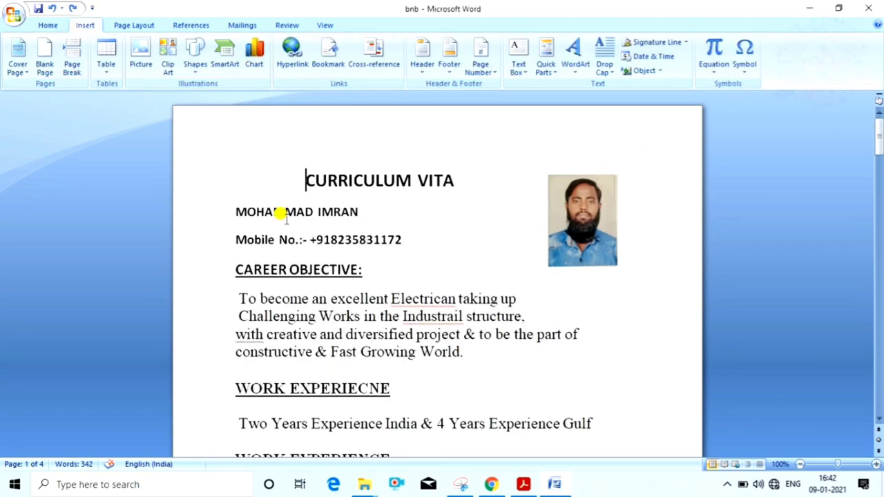
Step: Set the CV's paper size to A4
scroll(282, 217, down, 1)
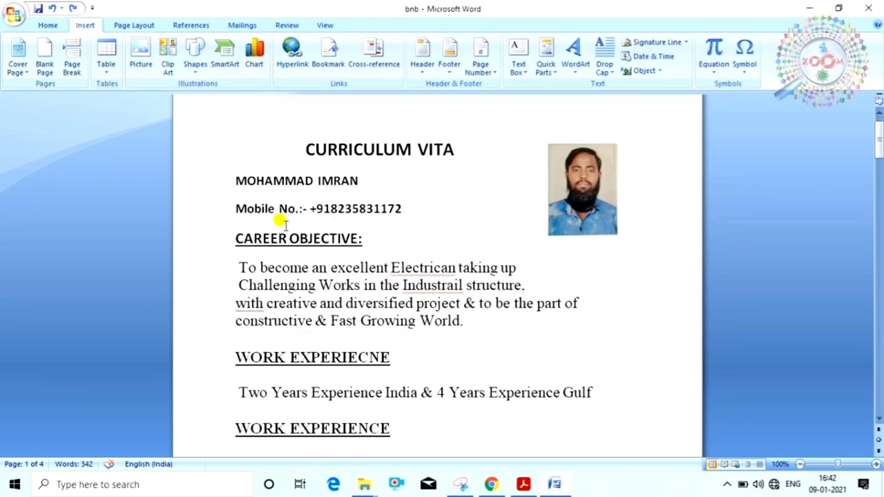
scroll(563, 223, down, 1)
scroll(563, 247, down, 1)
scroll(577, 320, up, 1)
scroll(562, 312, down, 3)
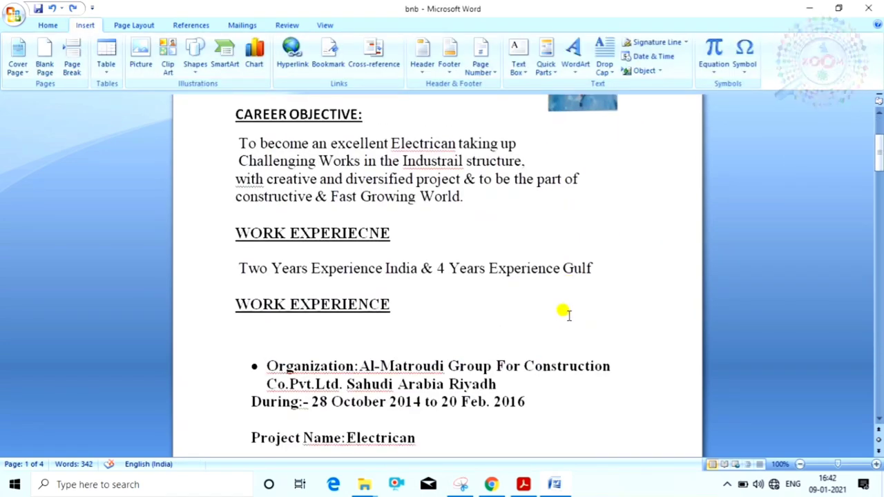
scroll(534, 320, down, 4)
scroll(529, 338, down, 4)
scroll(520, 336, down, 2)
scroll(497, 330, up, 8)
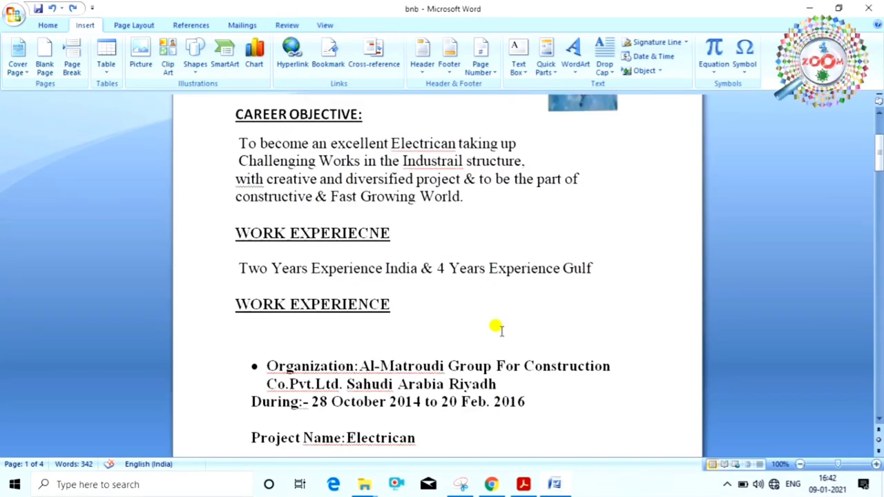
scroll(498, 329, up, 3)
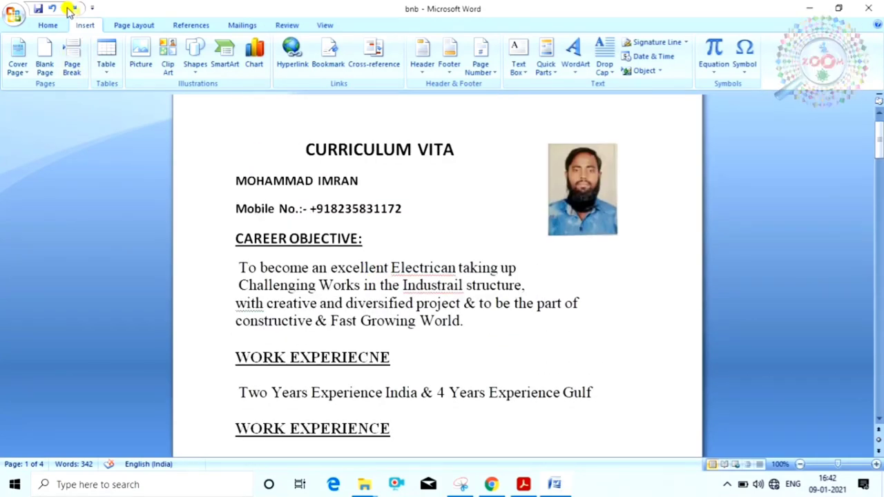
click(133, 25)
click(170, 65)
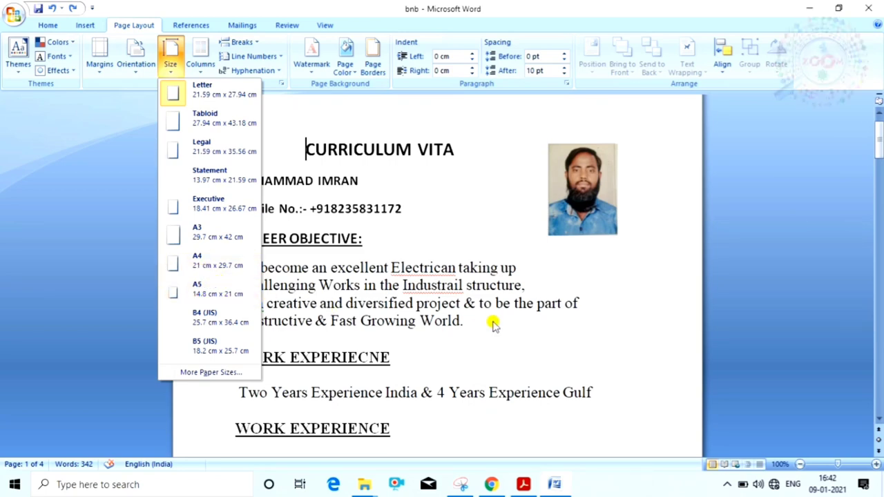
click(207, 267)
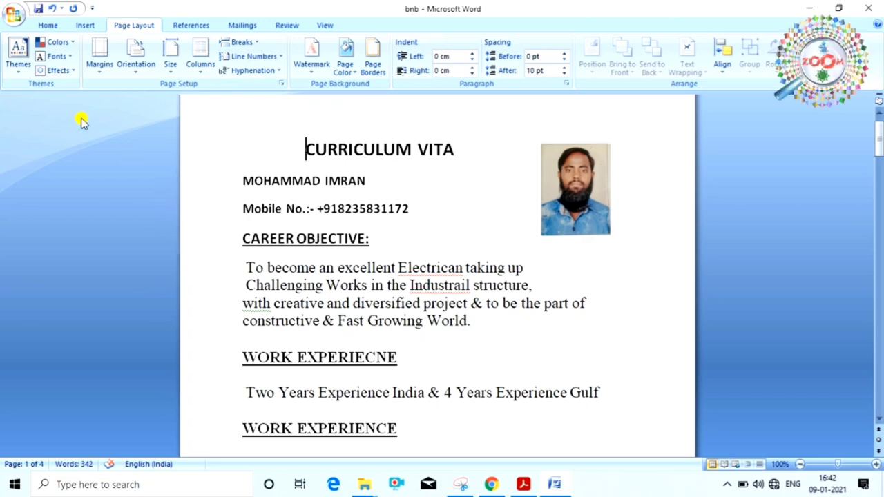
Step: Save a copy of the CV on the Desktop as hgfhjgfhgf
click(14, 16)
mouse_move(59, 132)
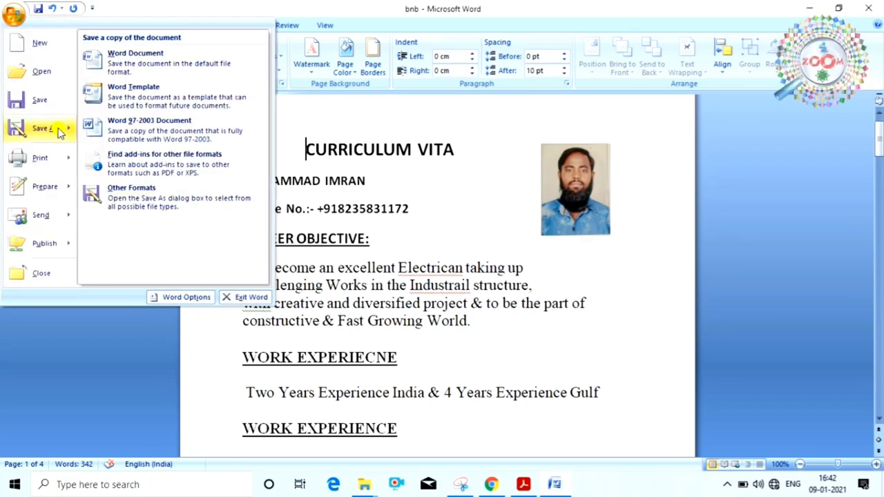
click(50, 132)
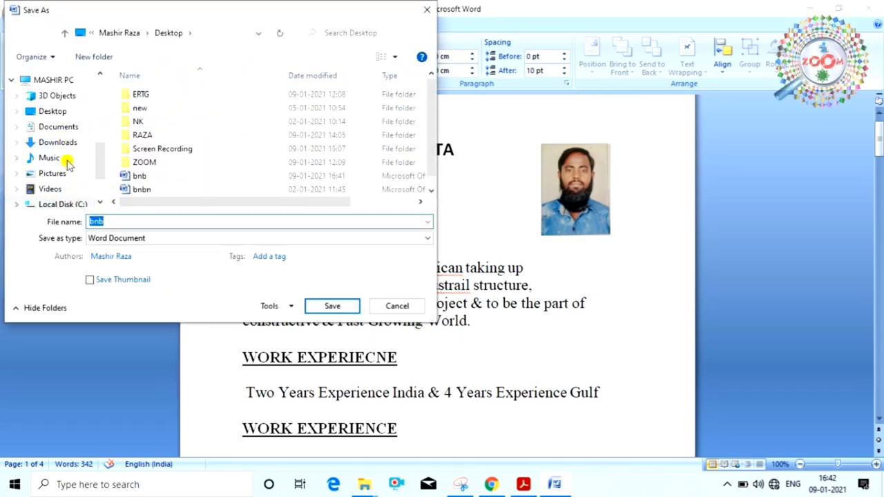
click(54, 111)
drag(117, 221, 90, 220)
text(hgfhjgfhgf)
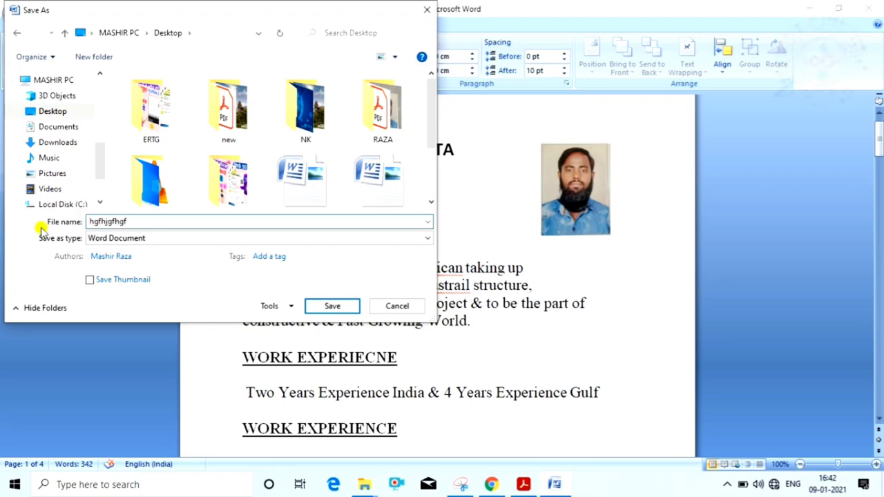
click(335, 306)
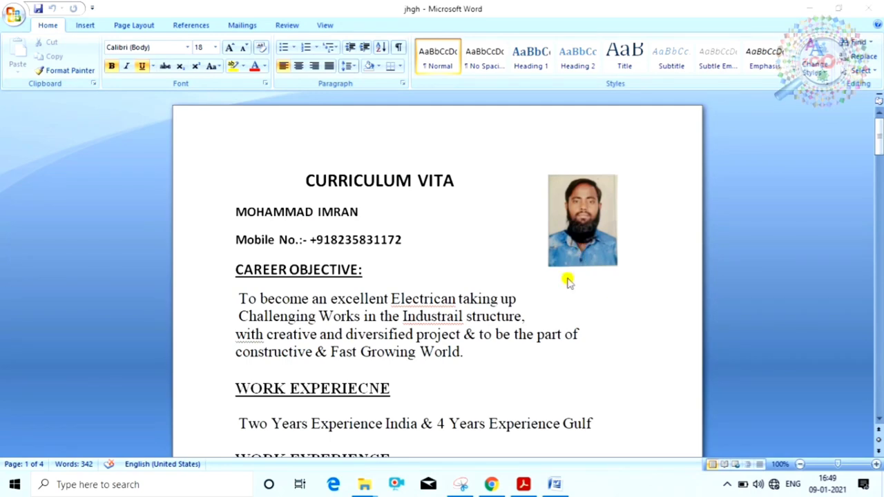
scroll(483, 336, down, 3)
scroll(488, 354, down, 4)
scroll(504, 369, up, 4)
scroll(521, 385, up, 3)
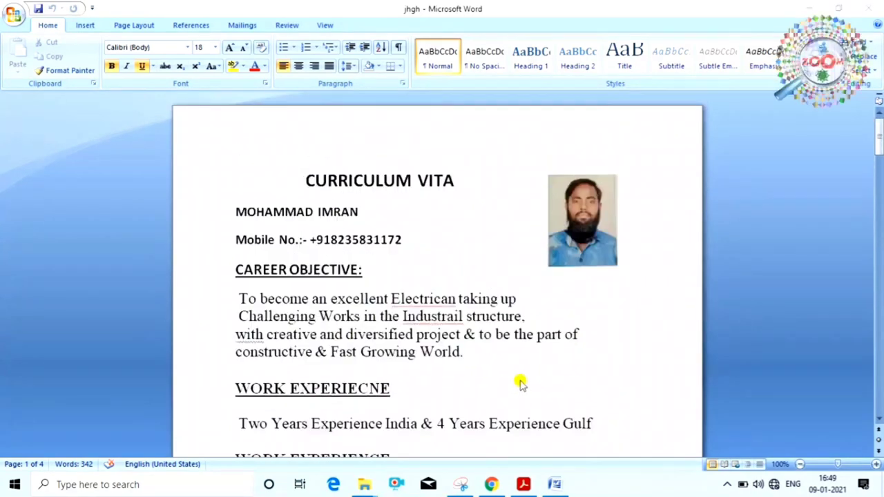
Step: Style the photo with Snip Diagonal Corner, White after trying a round framed style
click(582, 233)
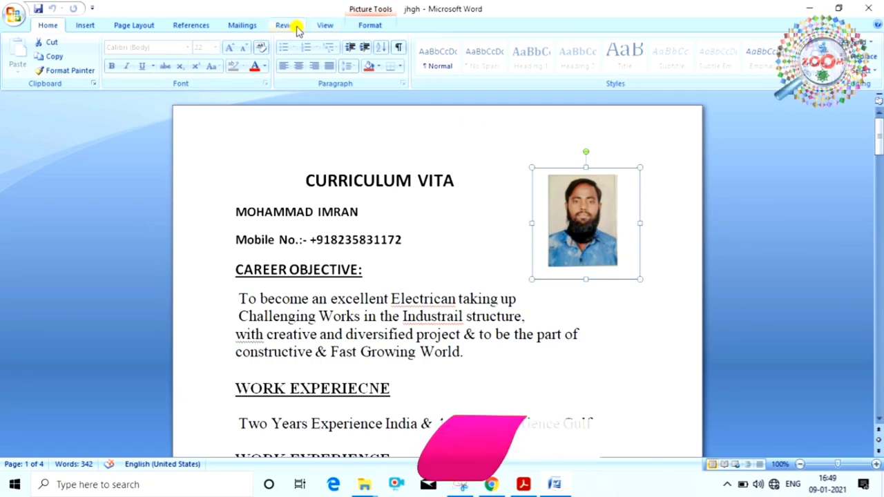
click(294, 26)
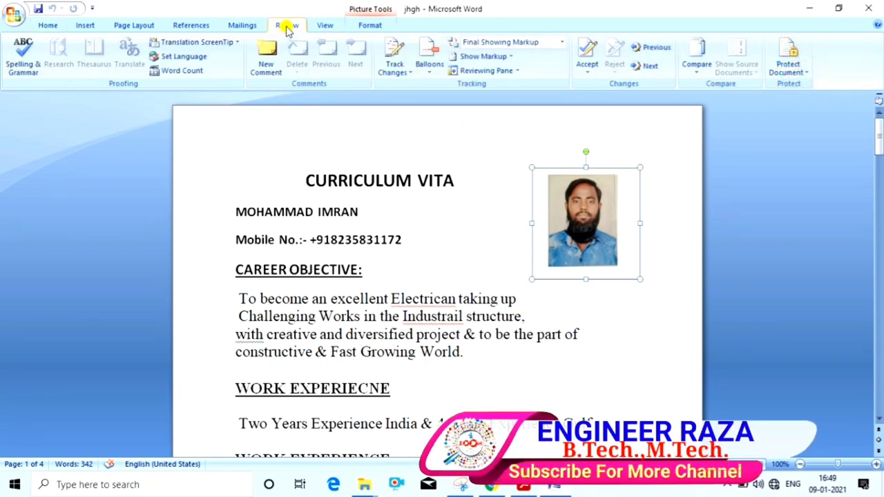
click(326, 26)
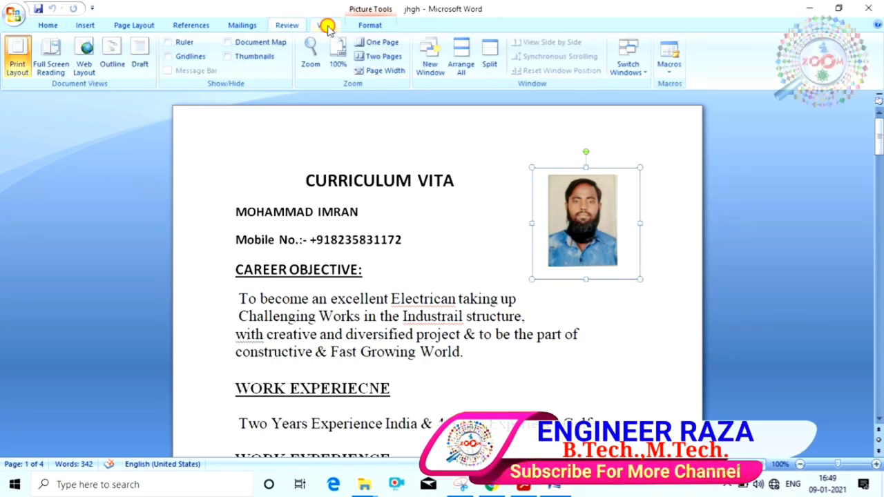
click(362, 28)
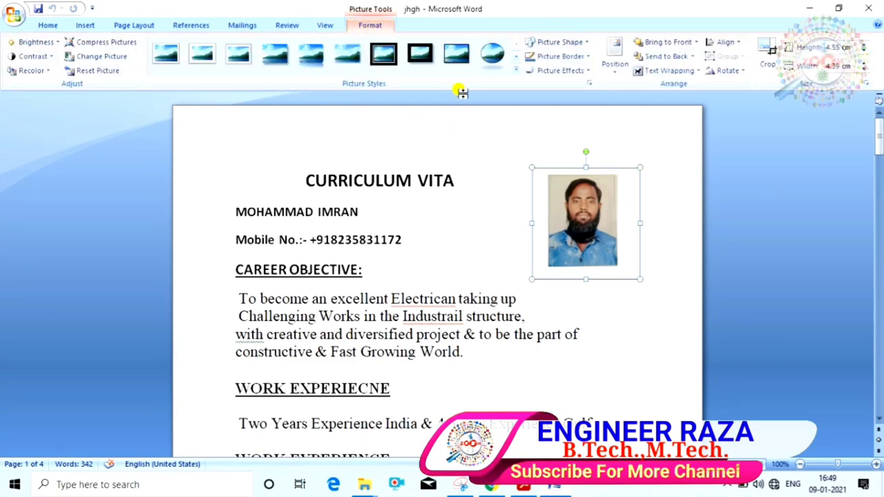
click(516, 59)
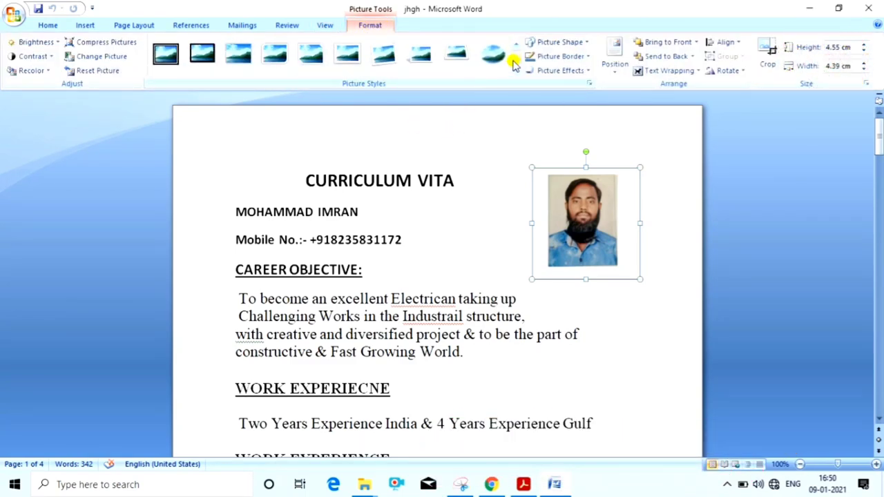
click(516, 59)
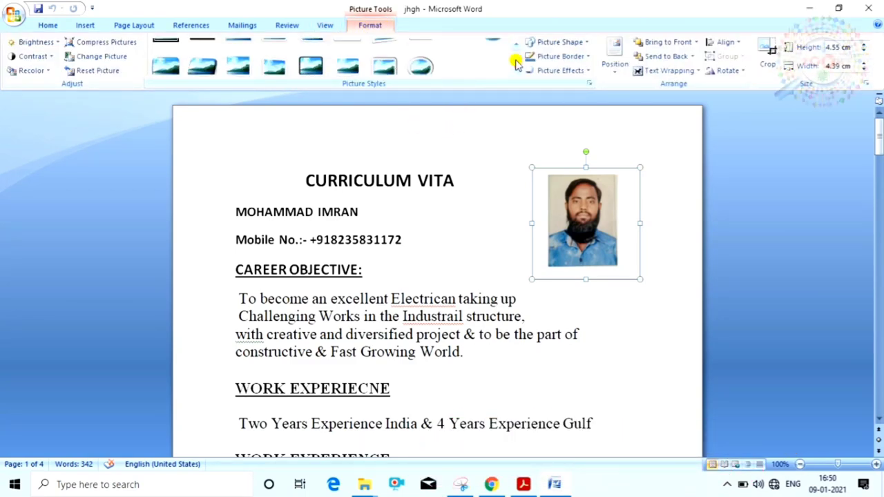
click(420, 55)
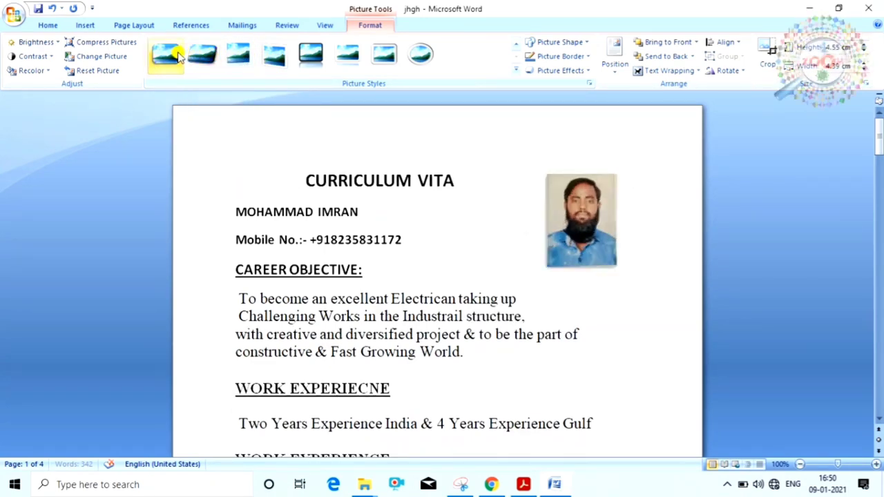
click(515, 70)
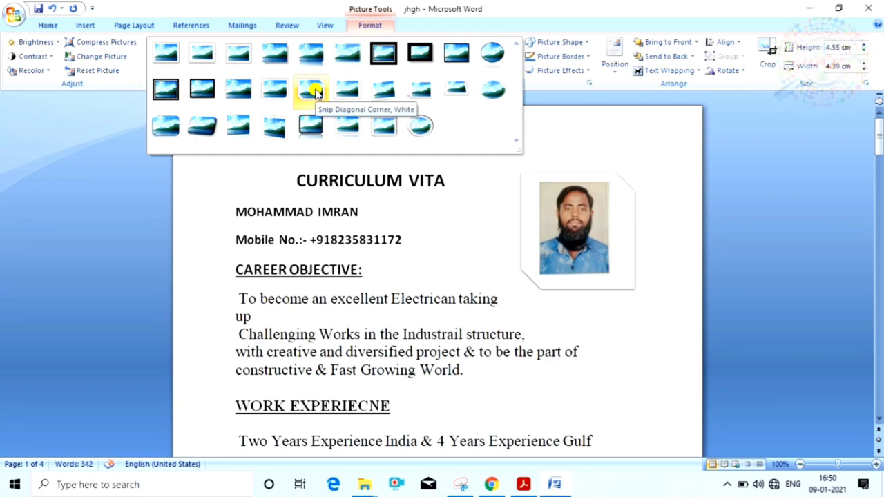
click(315, 92)
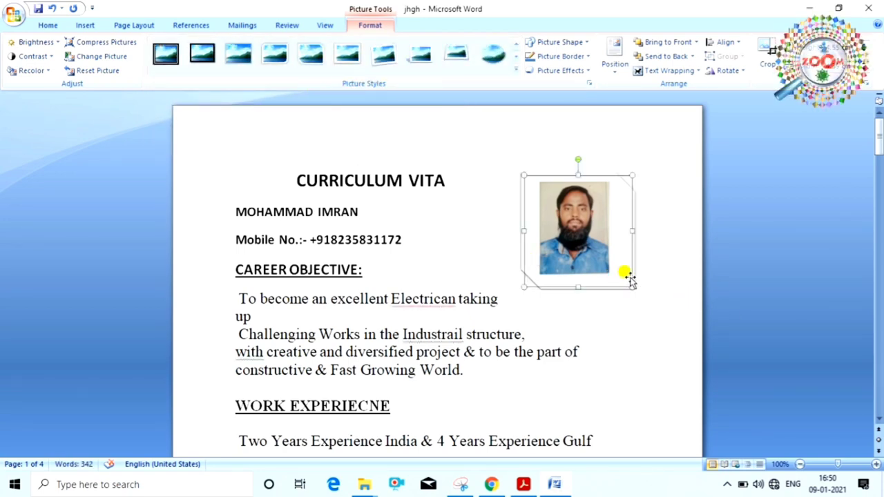
click(649, 268)
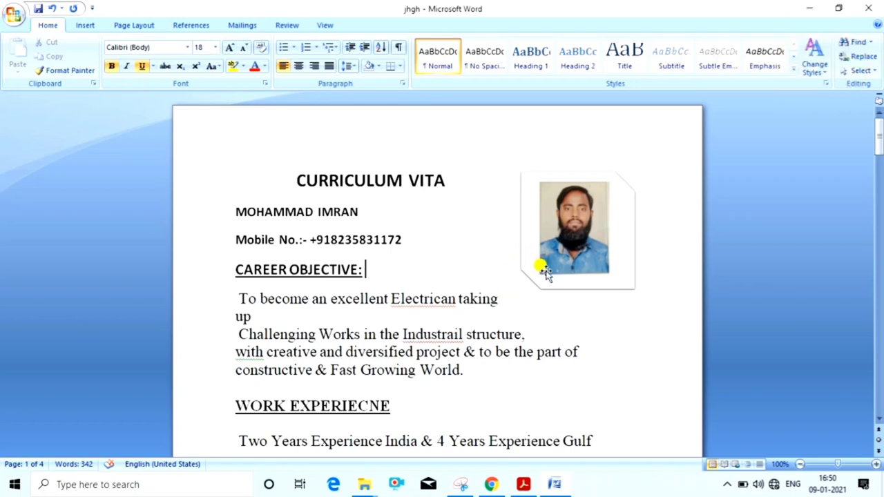
Step: Open the Save As dialog for a Word Document copy, after briefly checking Word help
click(12, 17)
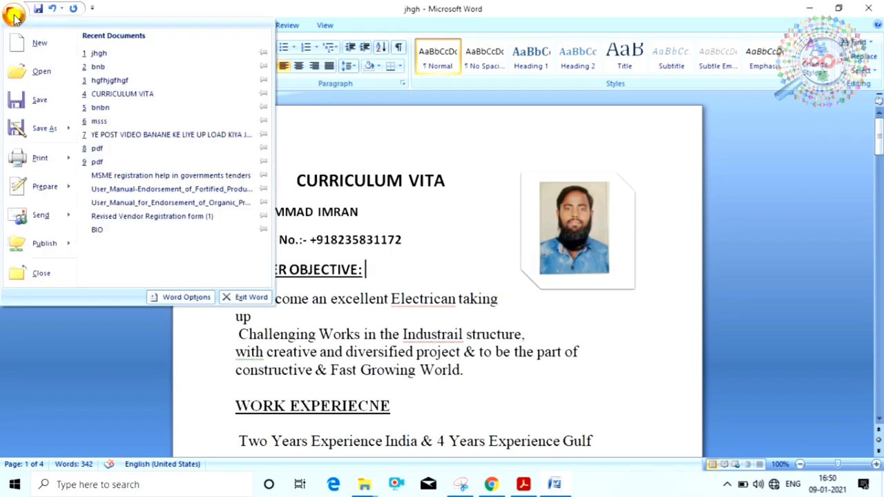
mouse_move(62, 130)
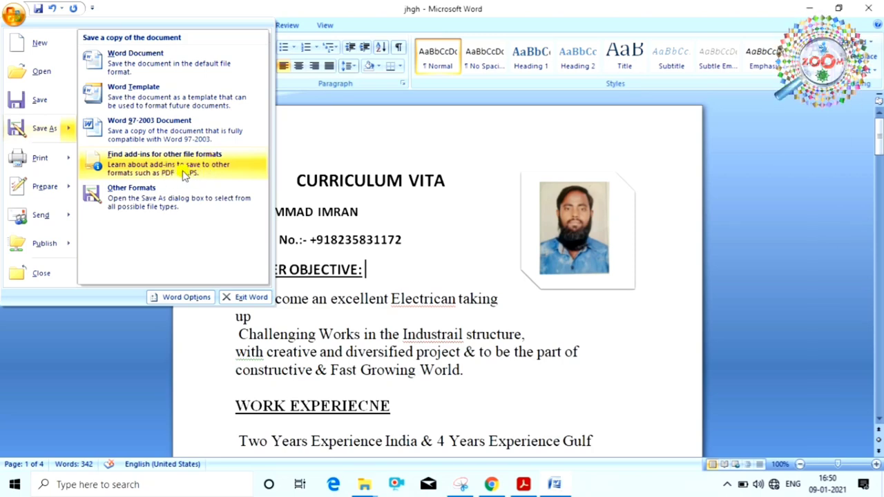
key(Escape)
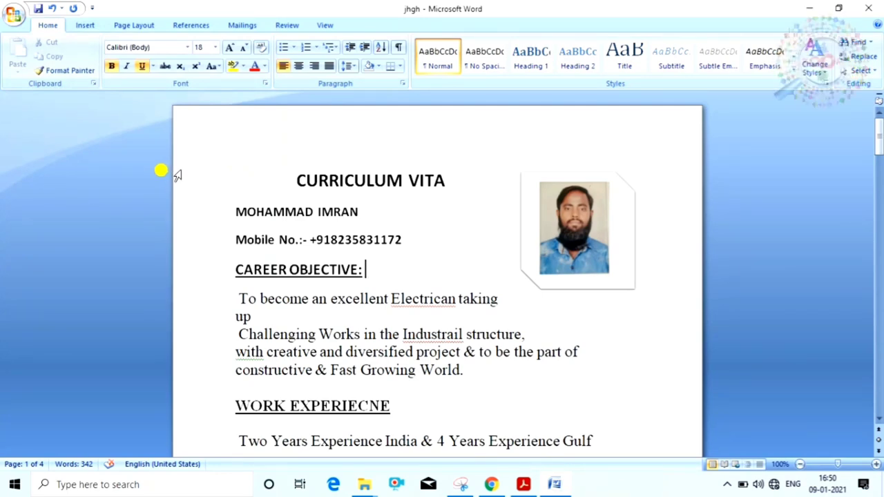
key(F1)
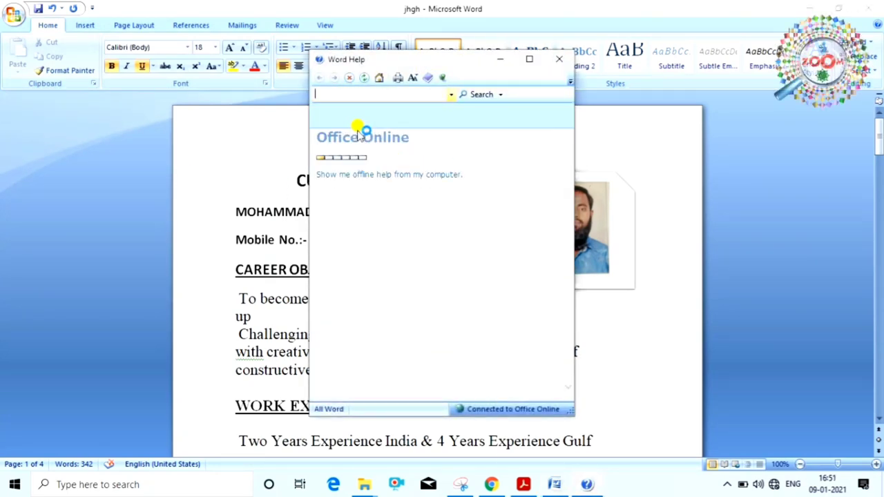
key(alt+F4)
click(14, 13)
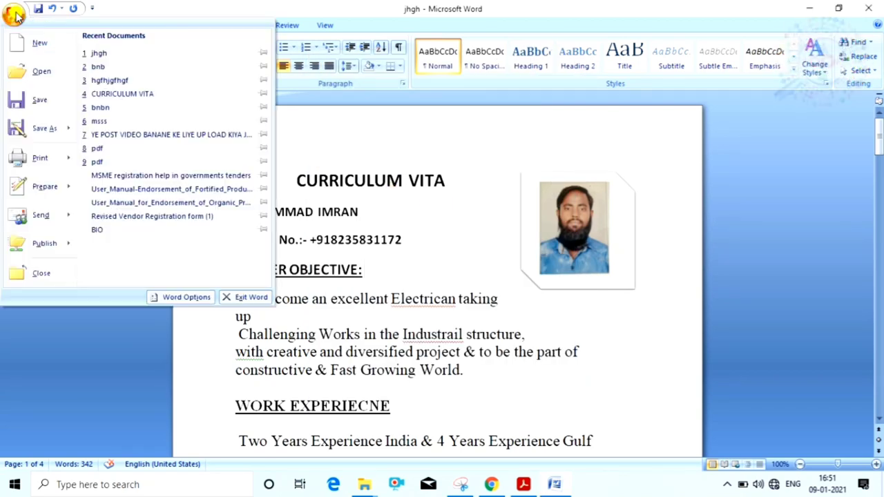
click(49, 131)
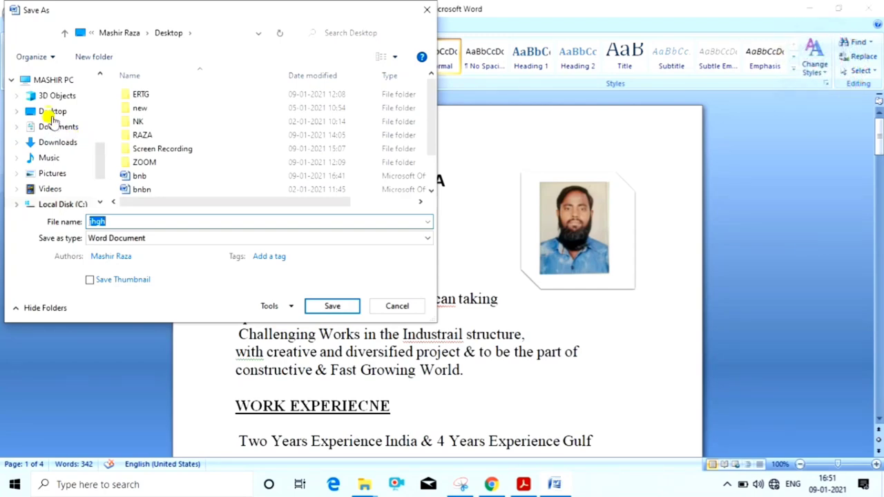
Step: Save the CV on the Desktop with the file name FILE
click(60, 113)
text(FILE)
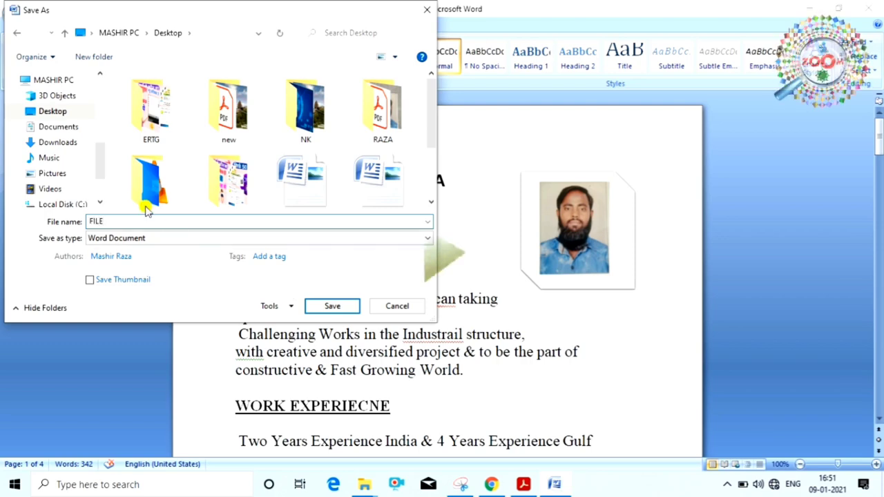
click(332, 306)
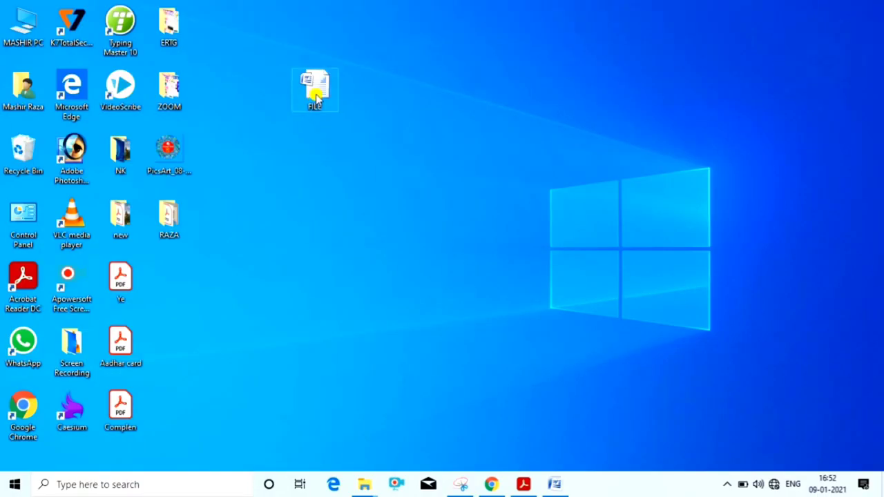
Step: Open FILE from the Desktop and scroll through its four pages, returning to the title
double_click(317, 99)
scroll(481, 217, down, 1)
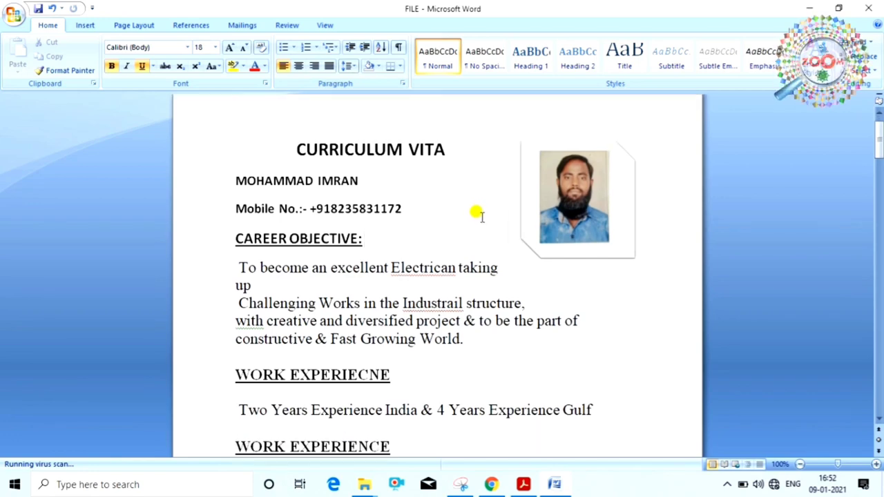
scroll(458, 258, down, 3)
scroll(458, 262, down, 2)
scroll(458, 267, down, 5)
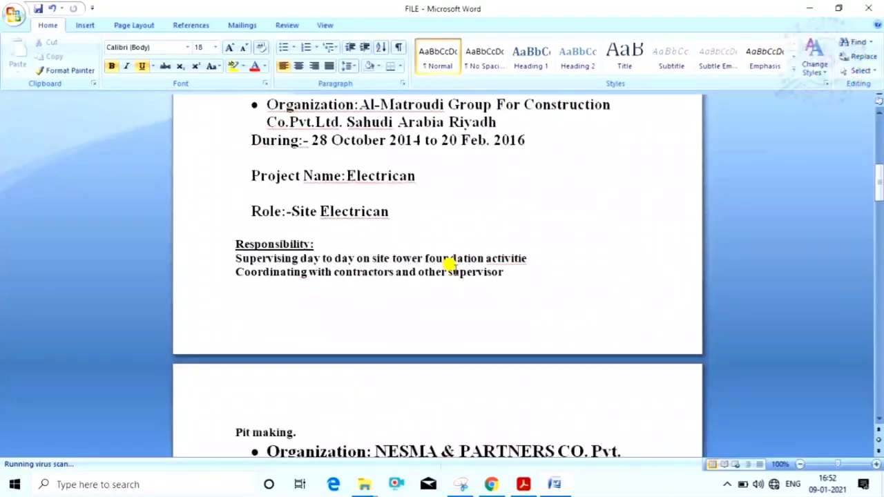
scroll(450, 268, down, 6)
scroll(452, 274, down, 9)
scroll(452, 277, down, 5)
scroll(453, 280, down, 3)
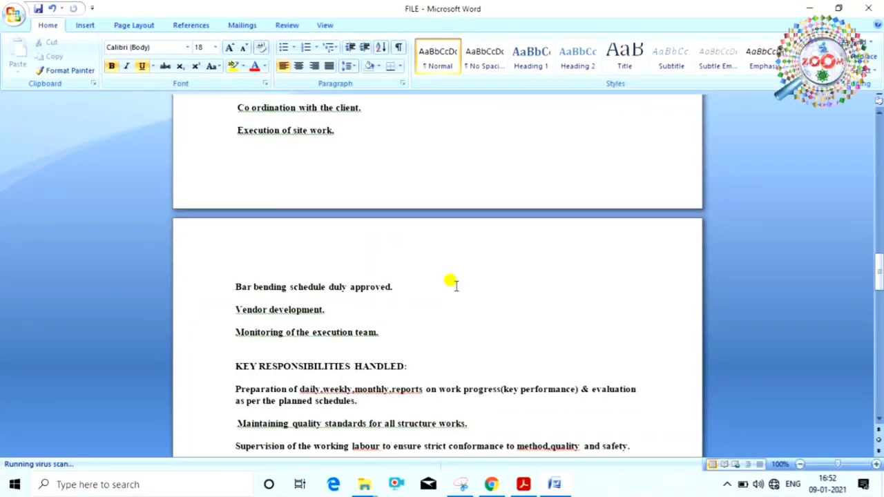
scroll(456, 286, down, 5)
scroll(453, 283, down, 6)
scroll(453, 290, down, 9)
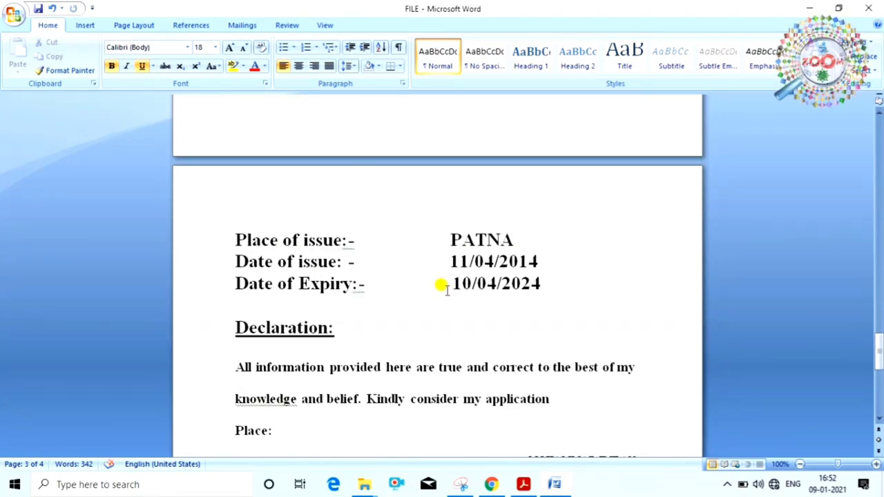
scroll(446, 289, up, 6)
scroll(446, 289, up, 4)
scroll(446, 289, up, 4)
scroll(445, 289, up, 4)
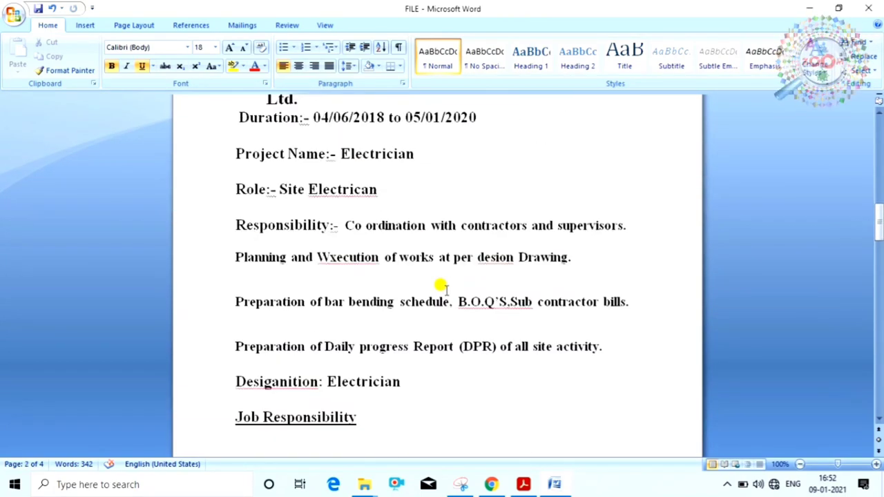
scroll(443, 289, up, 4)
scroll(443, 289, up, 5)
scroll(443, 288, up, 4)
scroll(443, 289, up, 2)
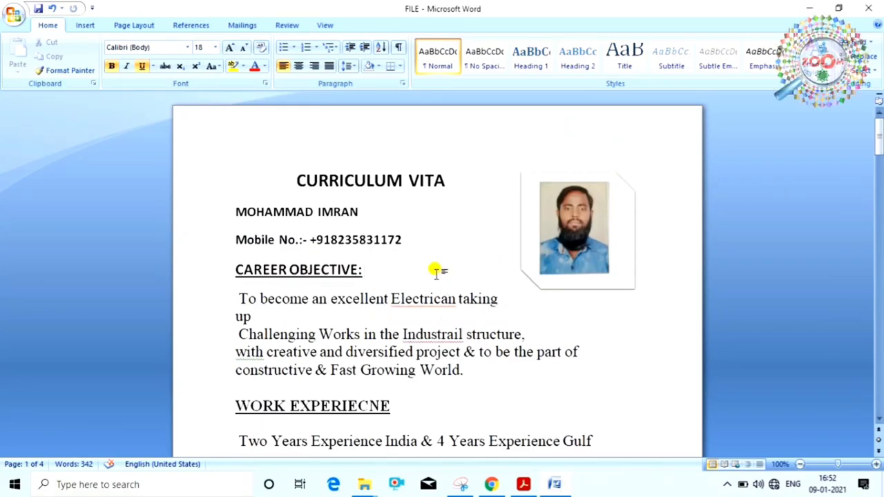
scroll(431, 276, down, 1)
scroll(467, 300, up, 1)
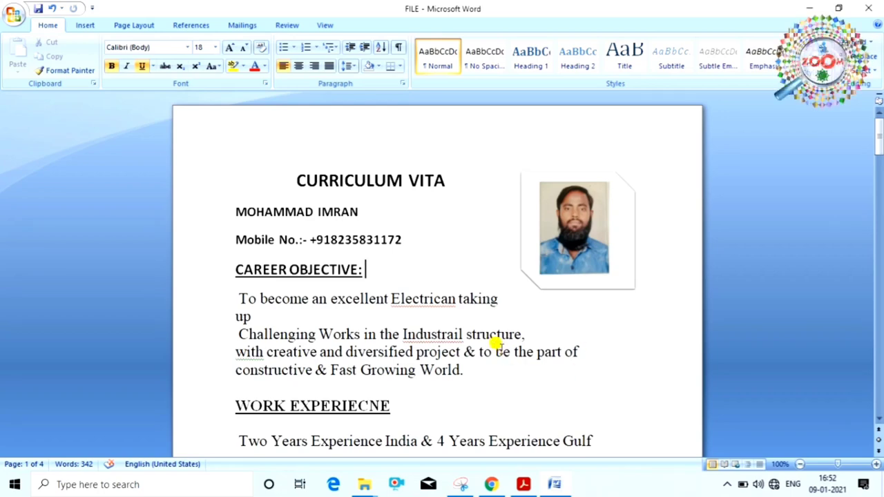
Step: Right-align the CURRICULUM VITA title after comparing left and centre alignment
drag(293, 172, 446, 174)
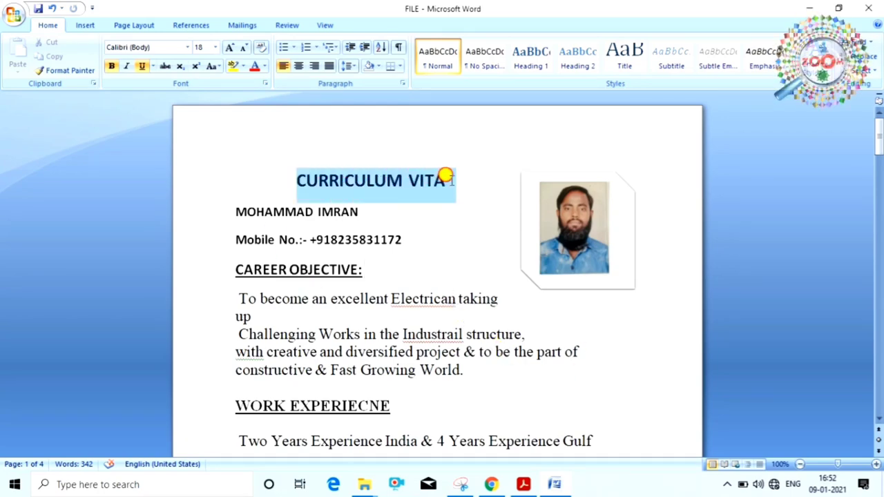
click(298, 67)
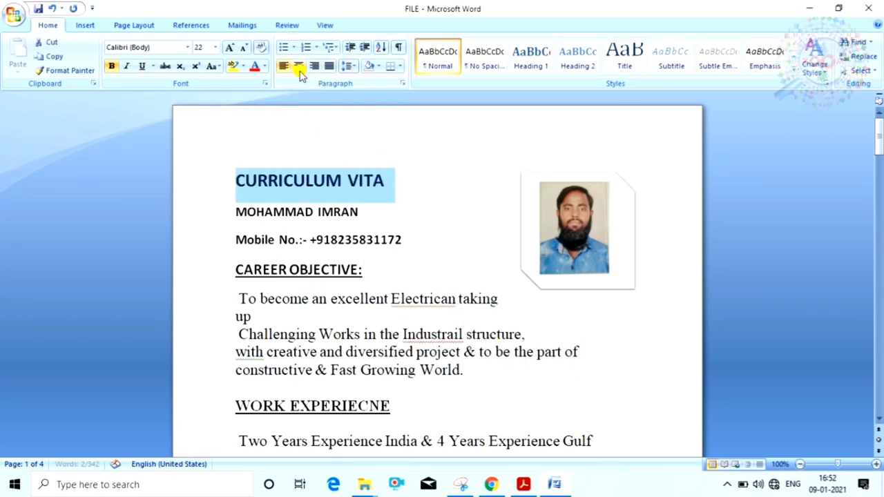
click(315, 65)
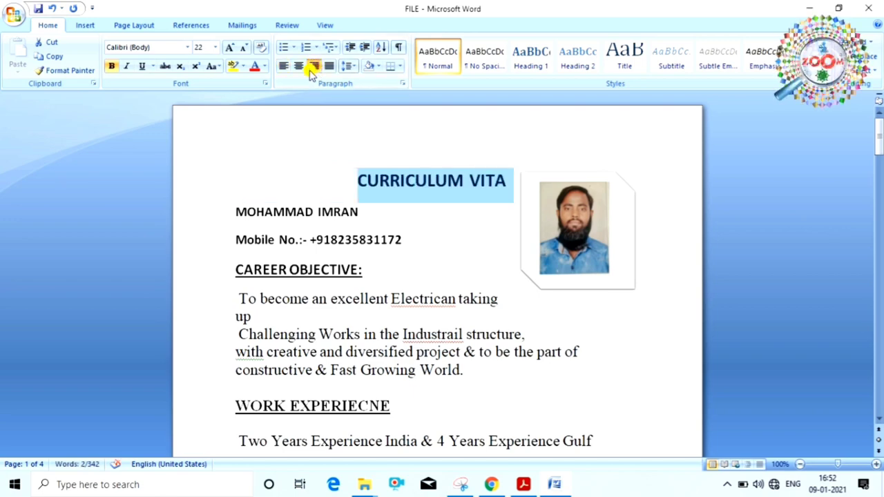
click(299, 66)
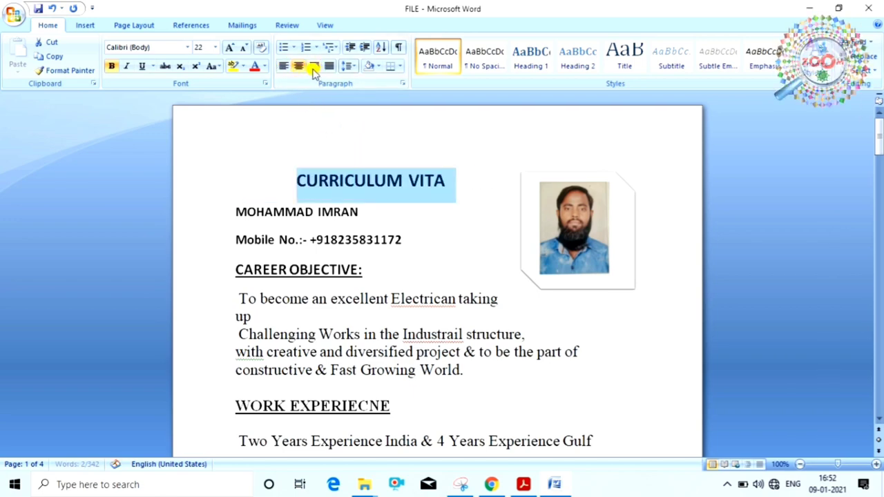
click(314, 66)
click(325, 166)
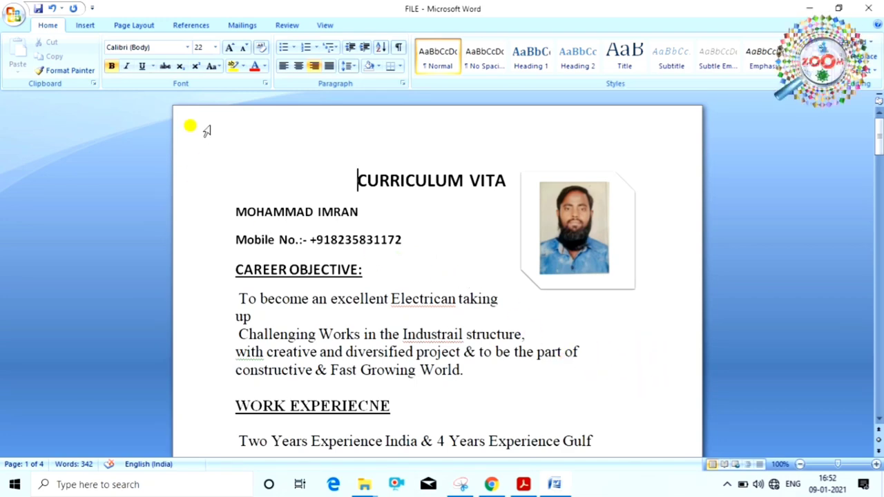
scroll(650, 359, down, 3)
scroll(677, 350, up, 3)
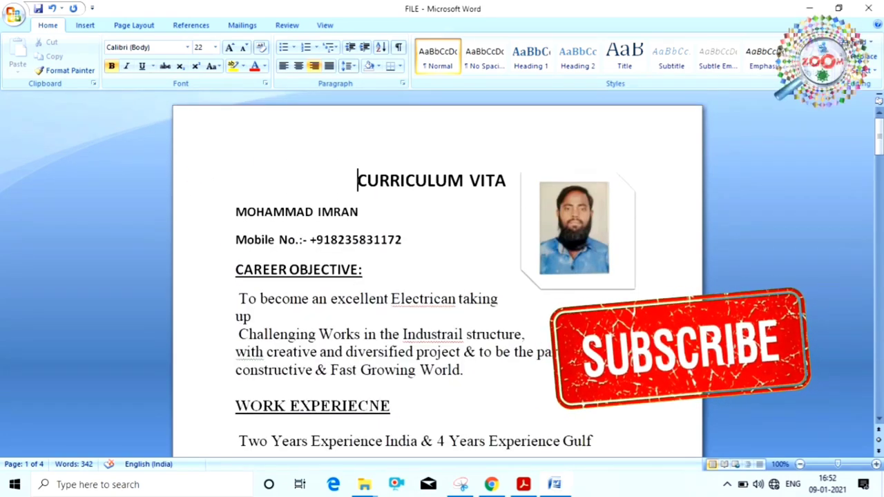
scroll(437, 276, down, 1)
scroll(437, 276, down, 5)
scroll(437, 276, down, 6)
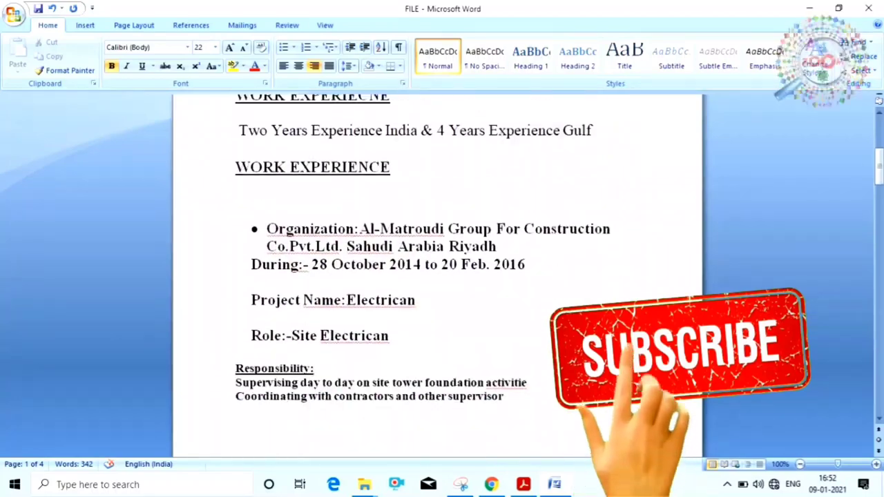
scroll(437, 276, down, 2)
scroll(437, 276, down, 6)
scroll(437, 276, down, 8)
scroll(437, 277, down, 3)
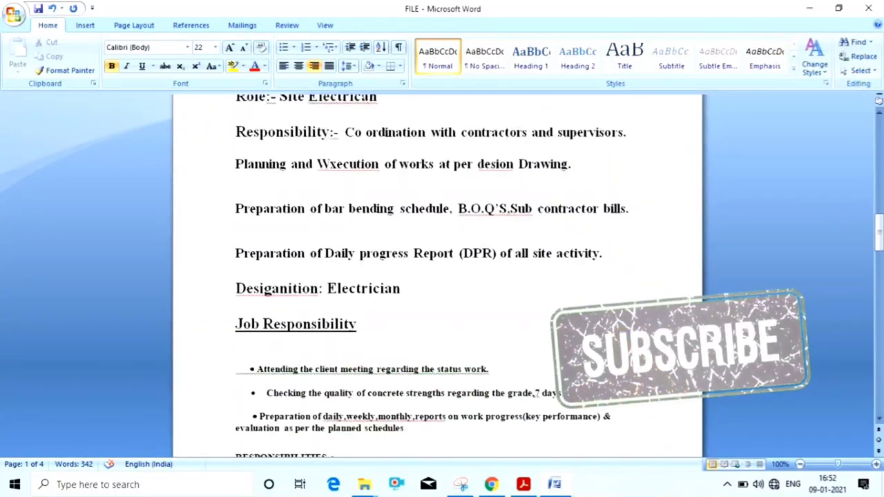
scroll(437, 277, down, 4)
scroll(703, 352, down, 4)
scroll(703, 352, down, 4)
scroll(703, 352, down, 7)
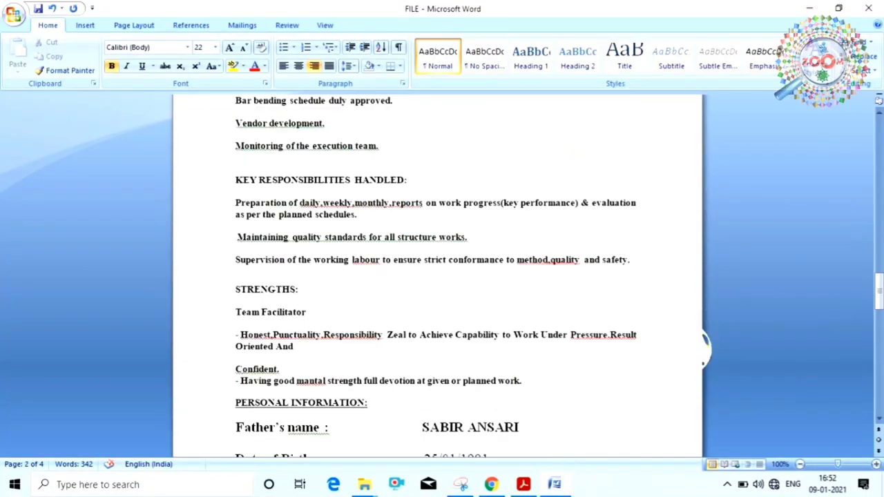
scroll(702, 353, down, 3)
scroll(710, 350, up, 4)
scroll(721, 341, up, 8)
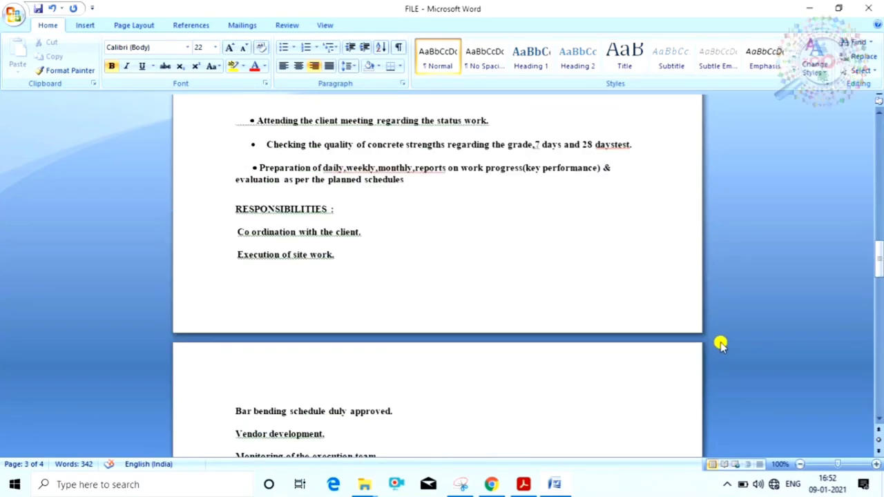
scroll(719, 341, up, 1)
scroll(718, 345, up, 4)
scroll(719, 345, up, 5)
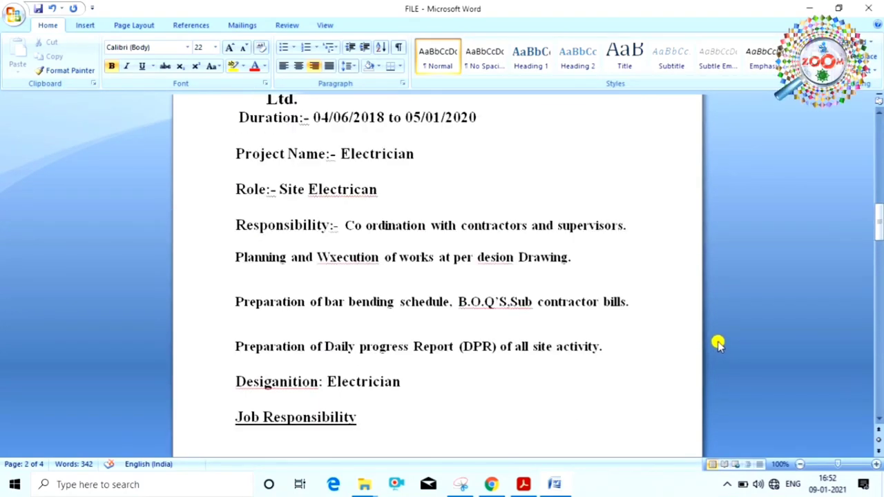
scroll(718, 341, up, 3)
scroll(717, 341, up, 4)
scroll(717, 341, up, 4)
scroll(717, 341, up, 4)
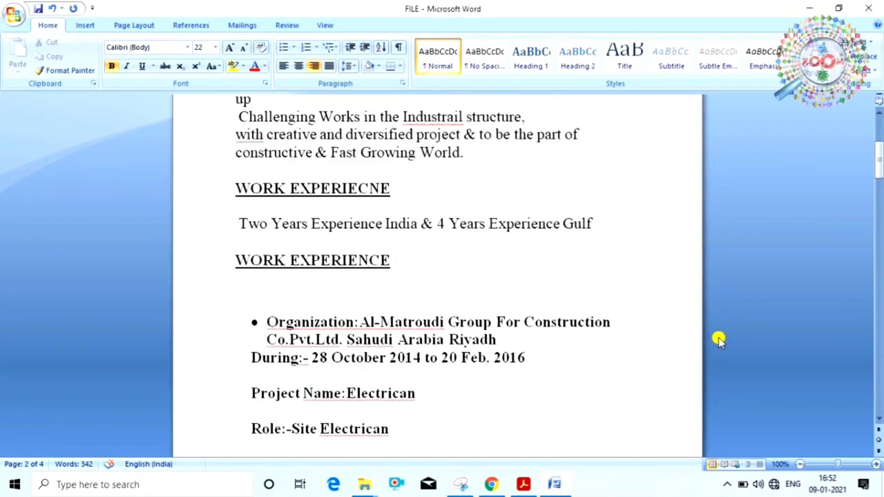
scroll(715, 339, up, 4)
scroll(713, 339, up, 2)
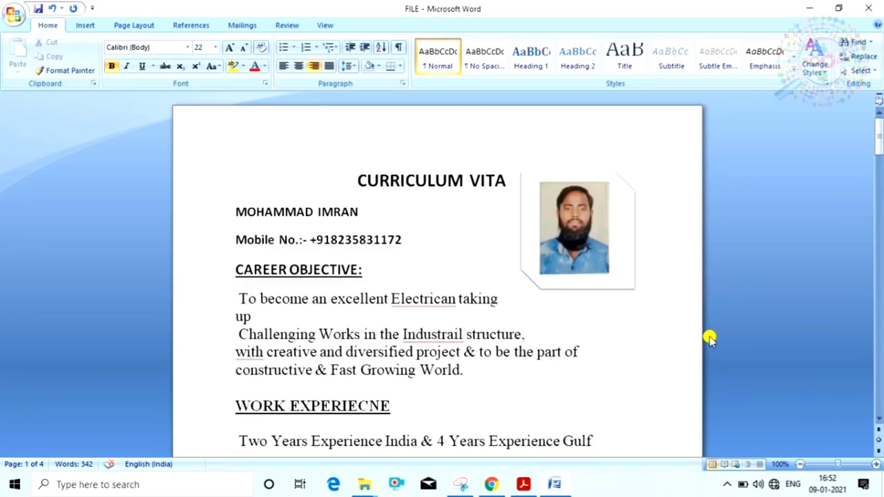